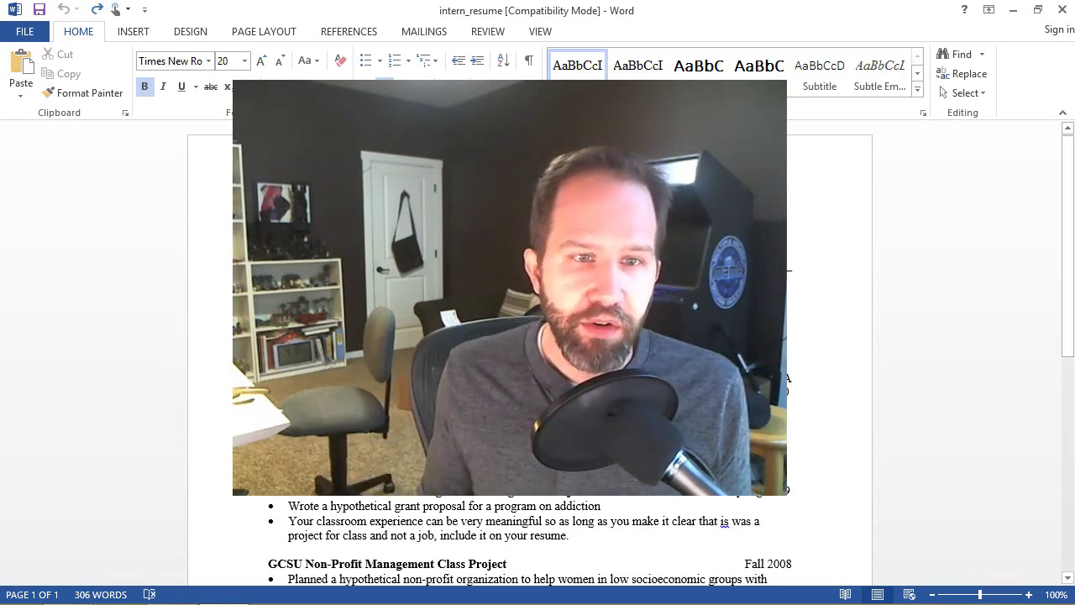
Step: Select the name line, try the Heading 1 style on it, then undo
scroll(529, 537, "down", 1)
scroll(529, 353, "up", 2)
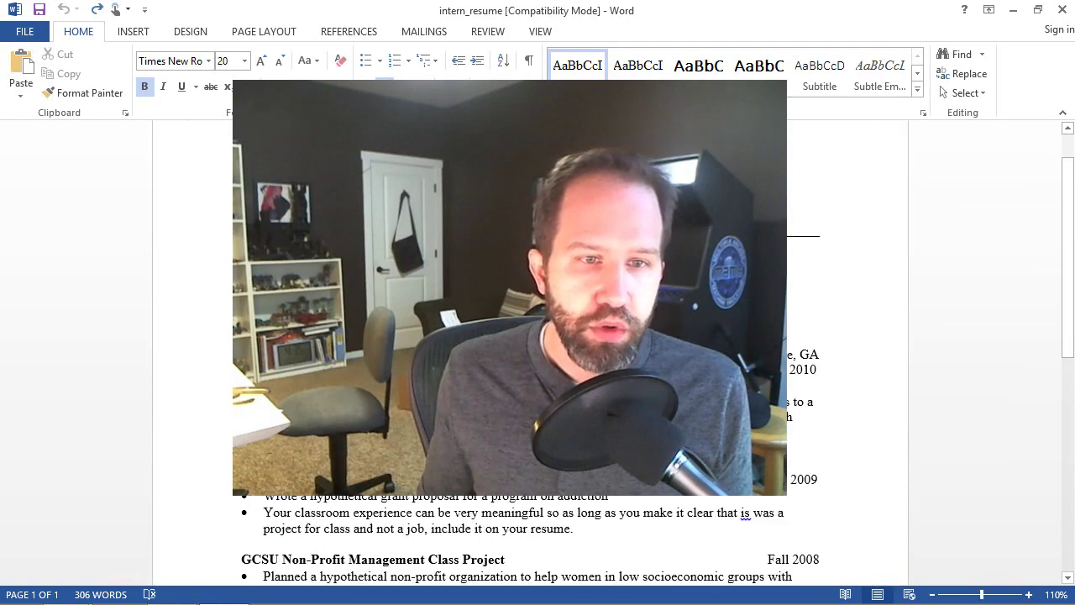
scroll(529, 353, "up", 1)
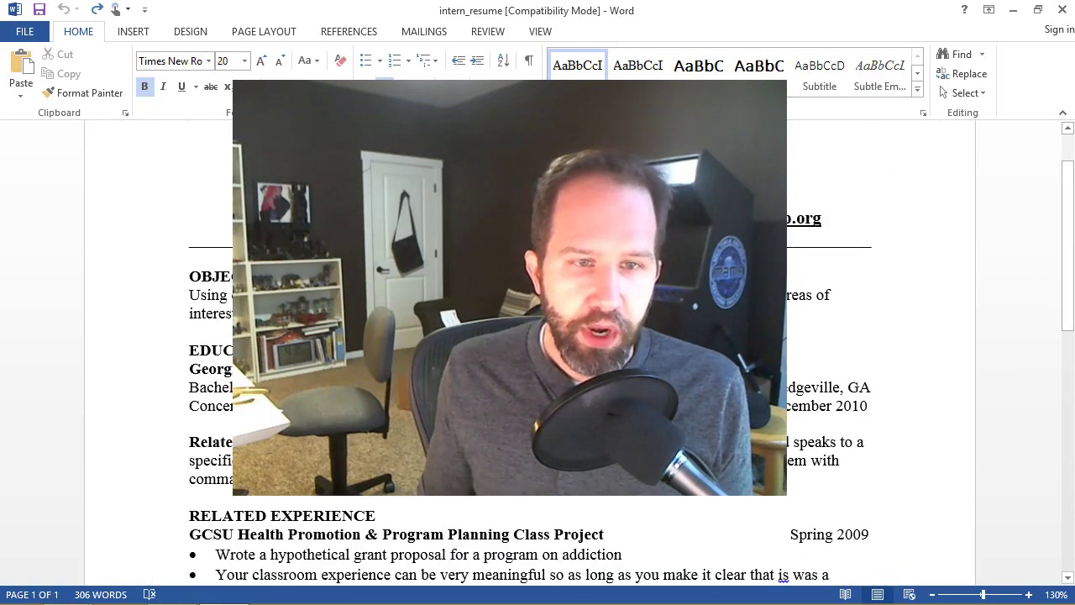
scroll(529, 352, "down", 4)
scroll(529, 352, "up", 5)
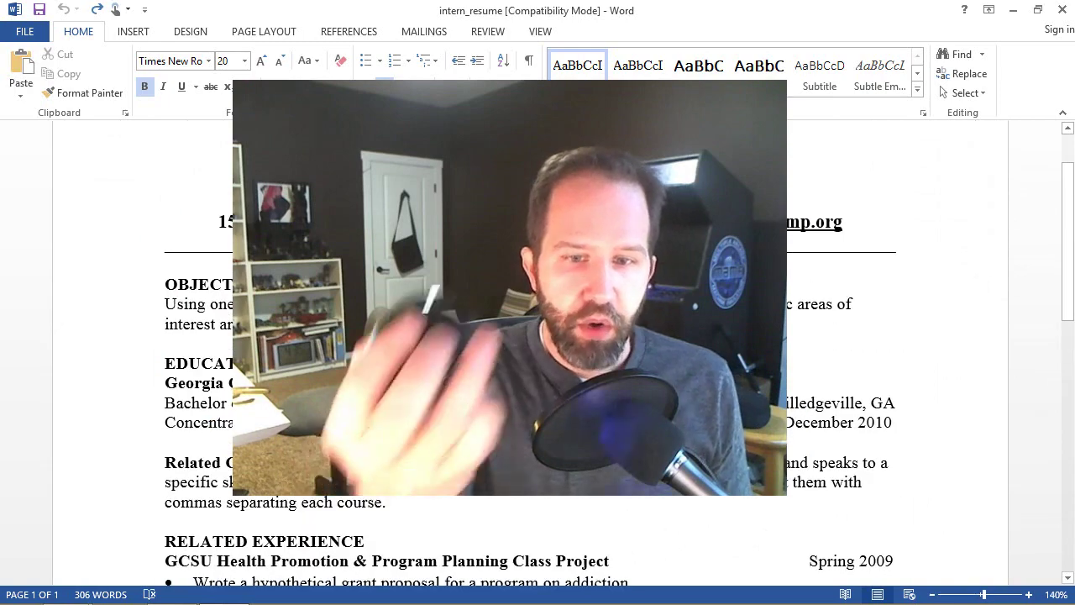
scroll(529, 353, "down", 3)
scroll(529, 353, "up", 4)
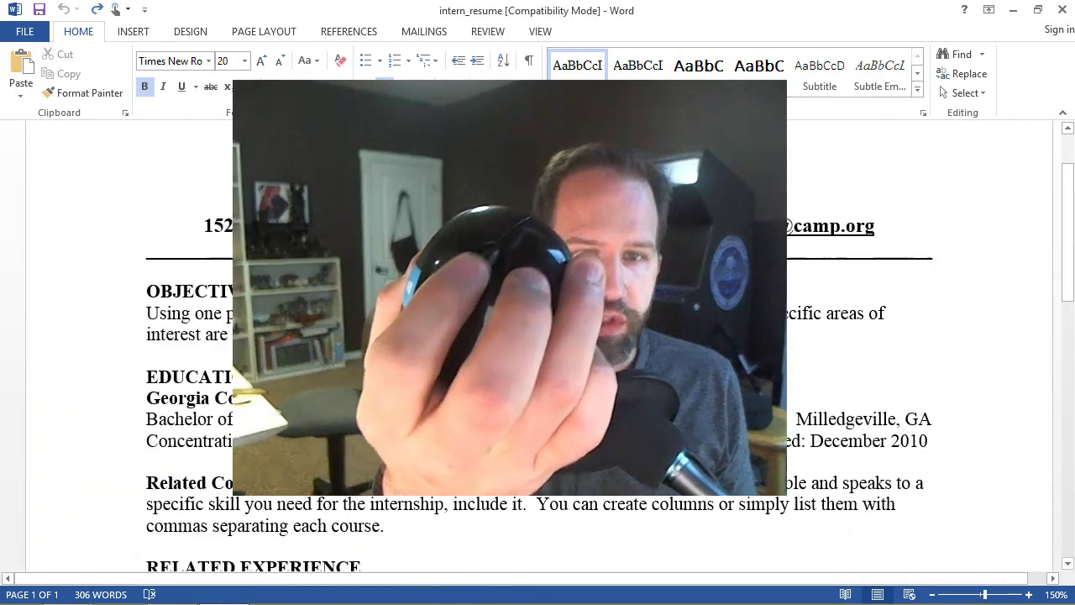
scroll(529, 352, "down", 3)
scroll(529, 353, "up", 3)
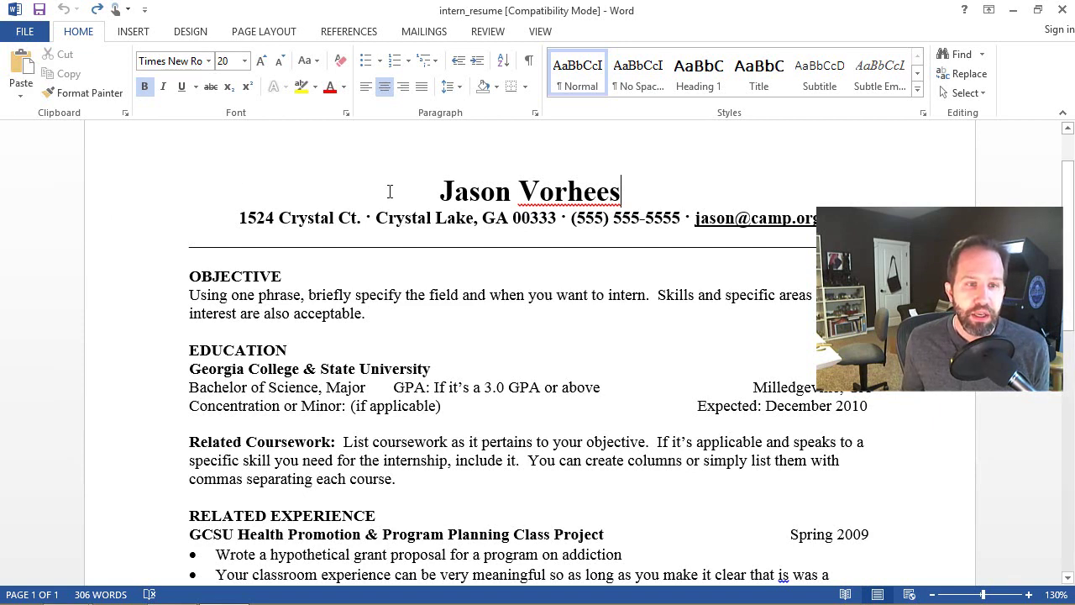
left_click_drag(442, 192, 645, 192)
left_click(493, 198)
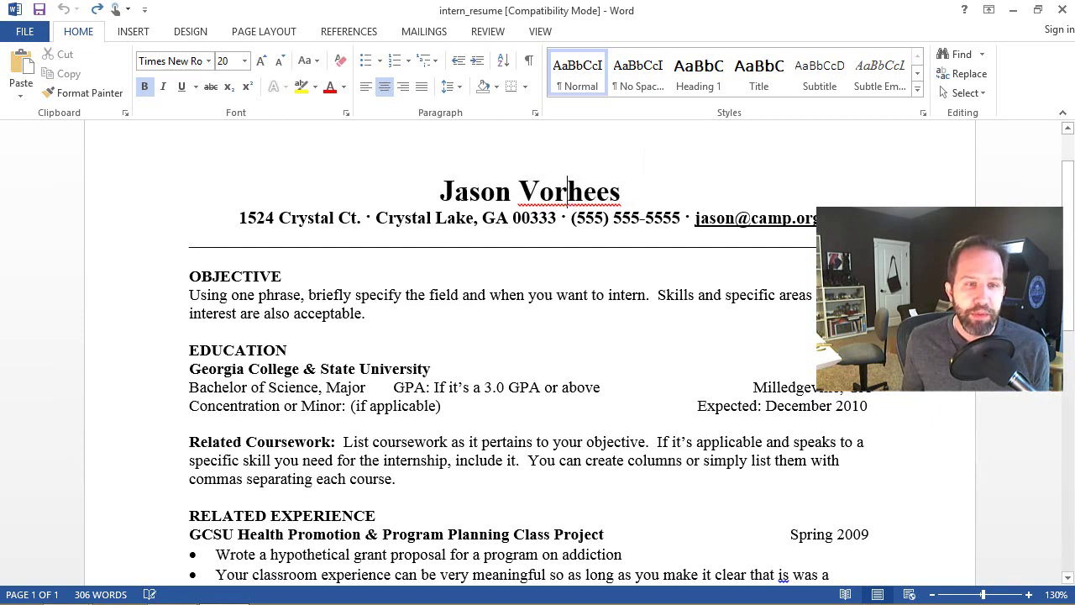
left_click_drag(429, 192, 639, 192)
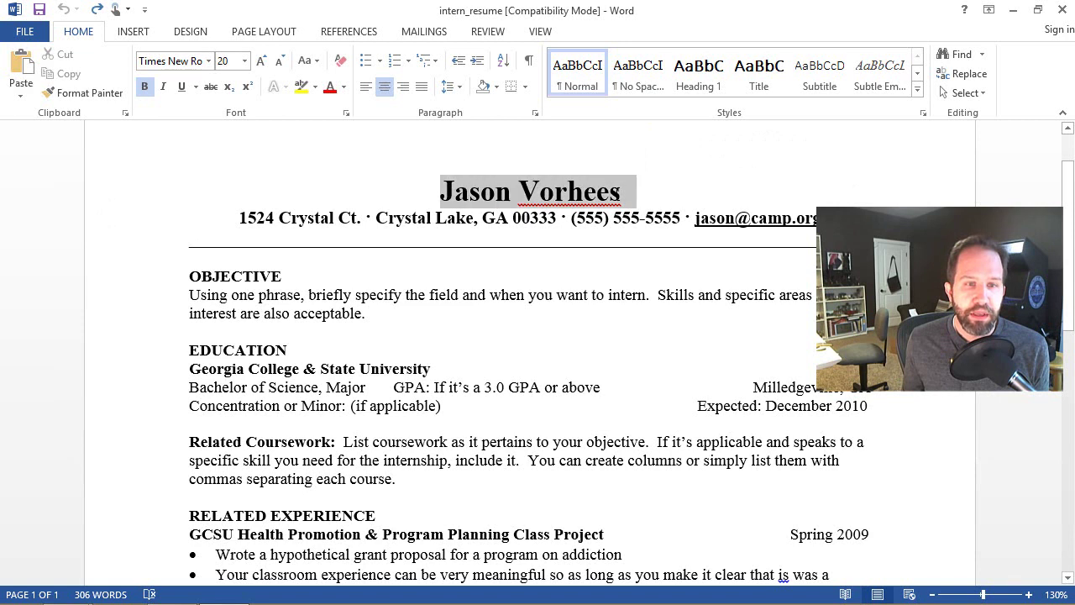
left_click(694, 73)
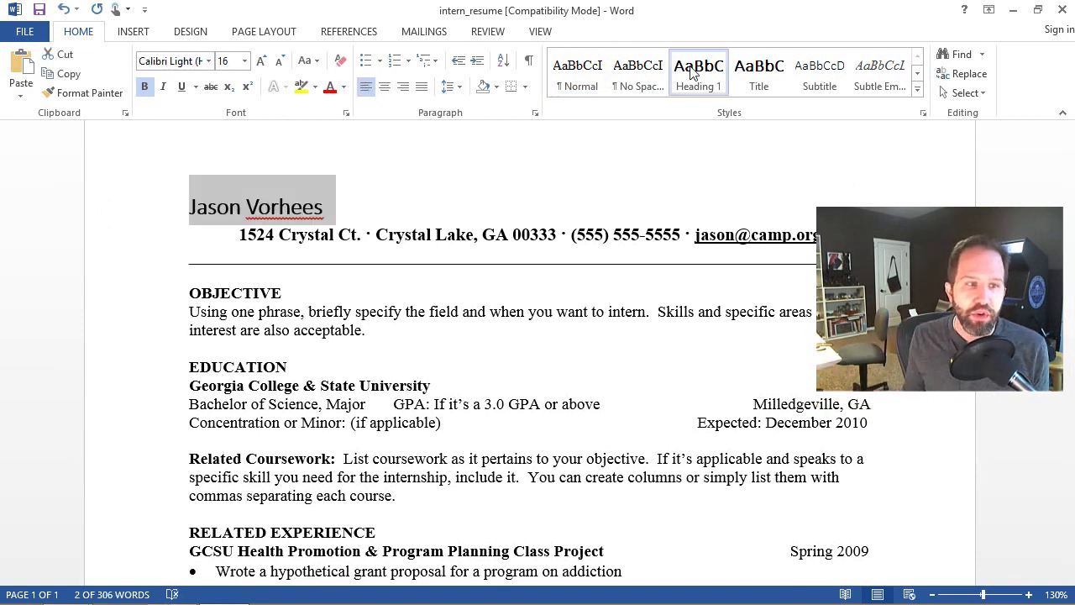
key("ctrl+z")
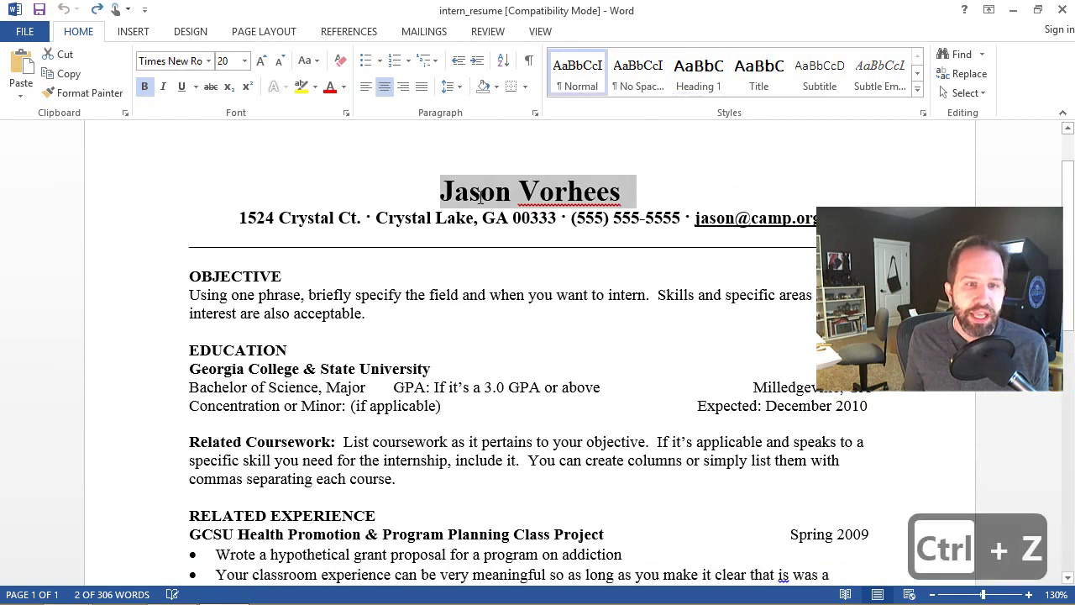
Step: Reselect the whole name line and retry Heading 1 from the style list, then undo it
left_click(510, 193)
left_click_drag(511, 193, 662, 192)
left_click(498, 198)
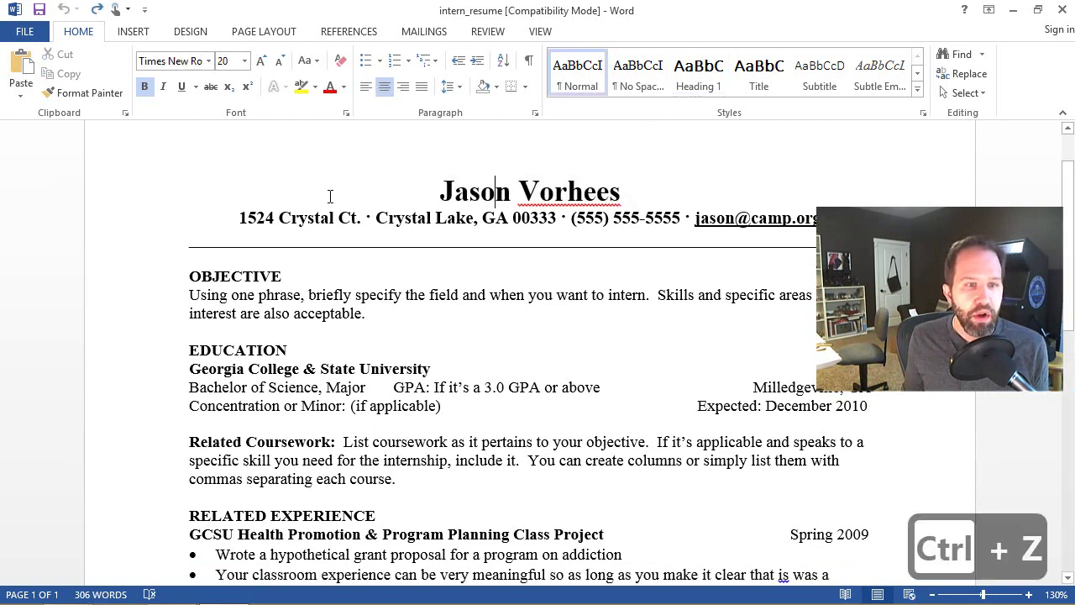
left_click(149, 202)
left_click(200, 193)
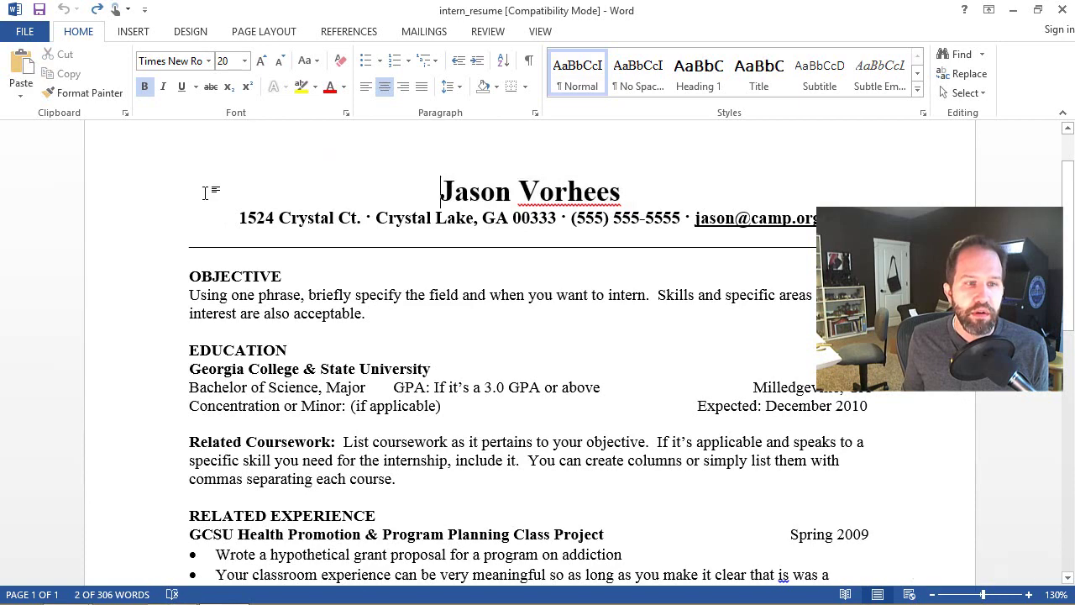
left_click(143, 199)
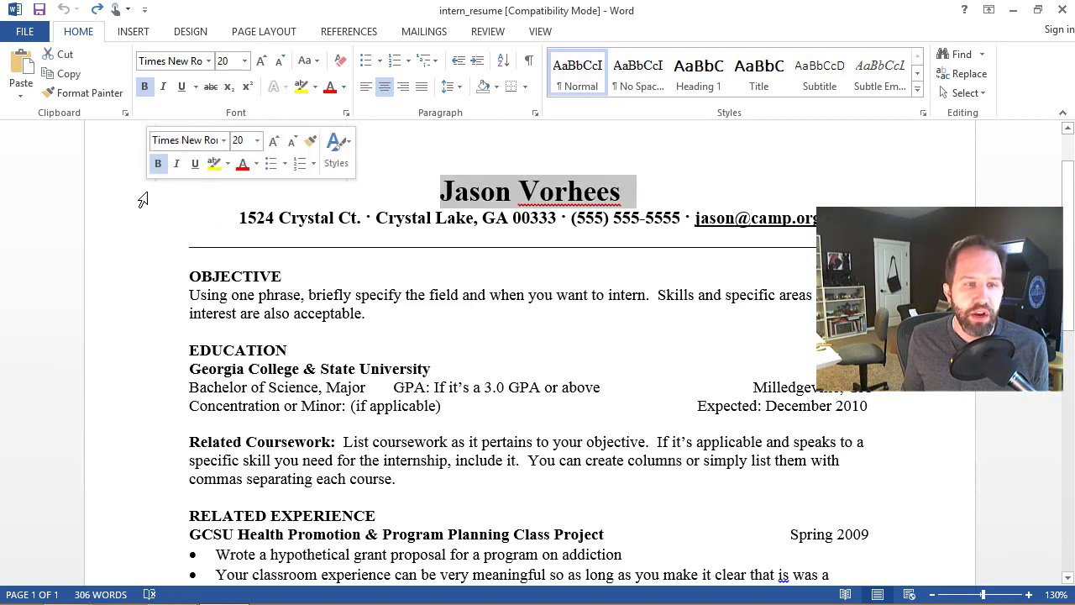
left_click(335, 172)
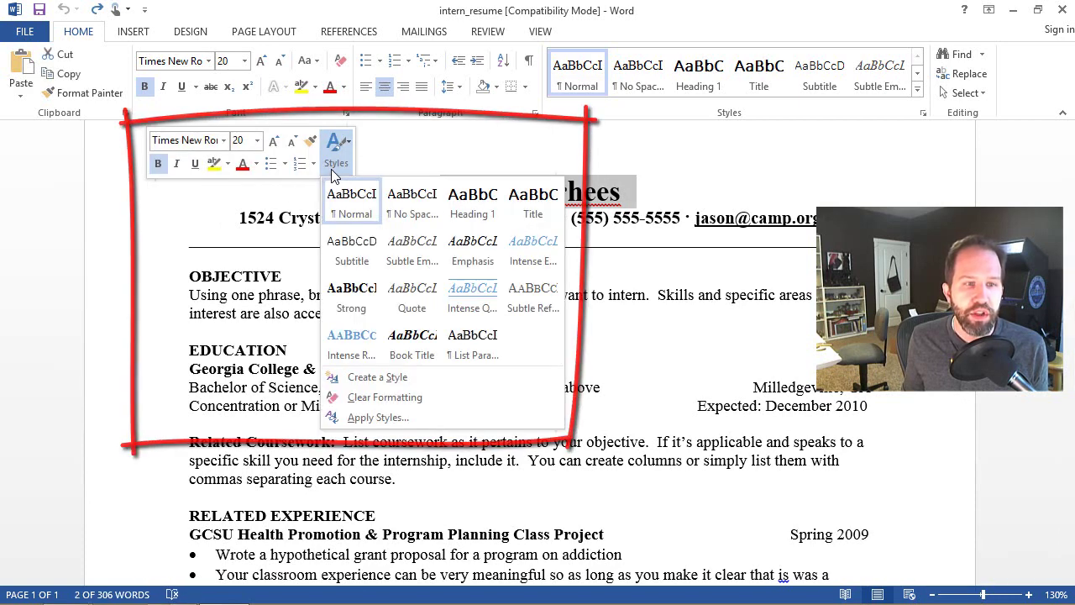
left_click(125, 206)
left_click(476, 179)
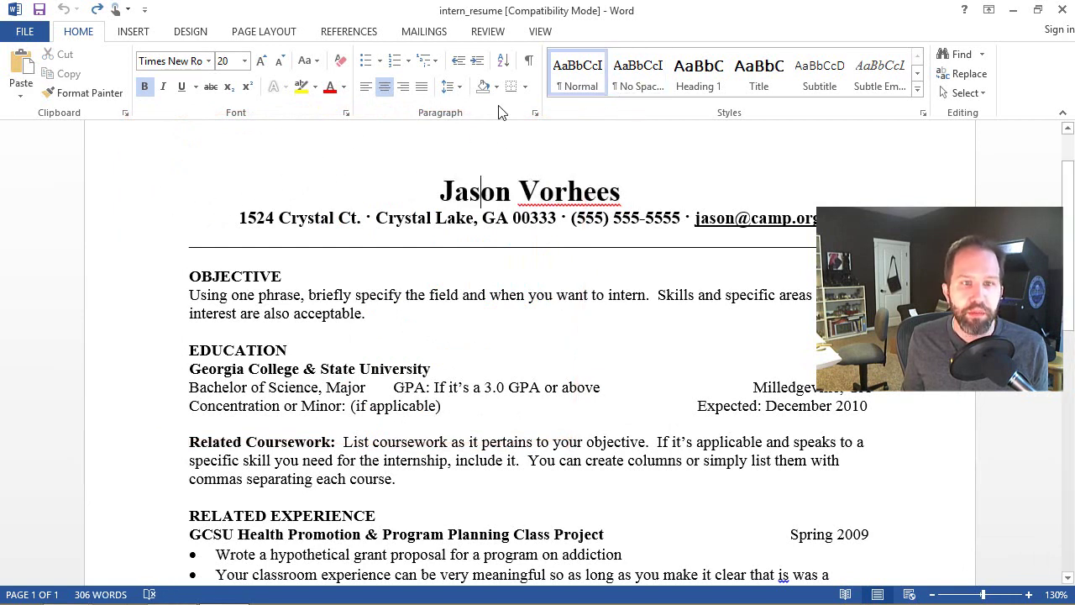
left_click(130, 202)
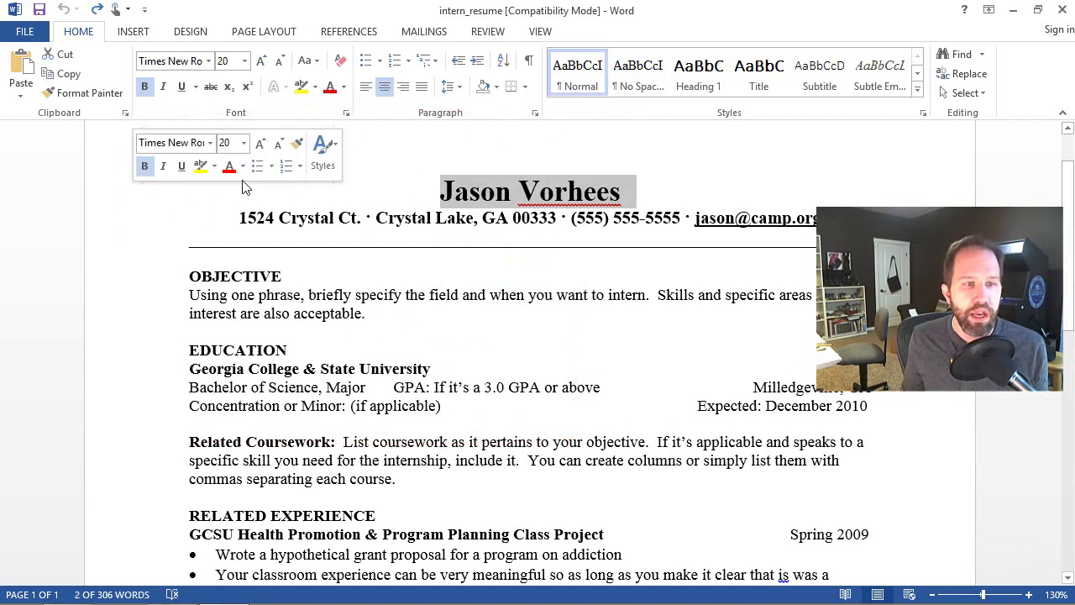
left_click(320, 165)
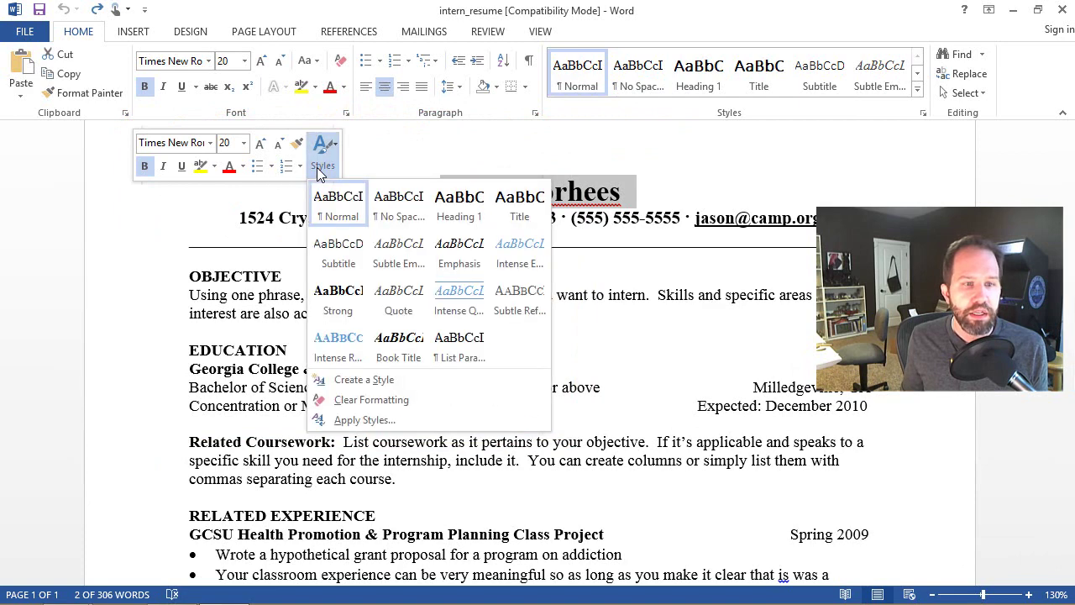
left_click(460, 206)
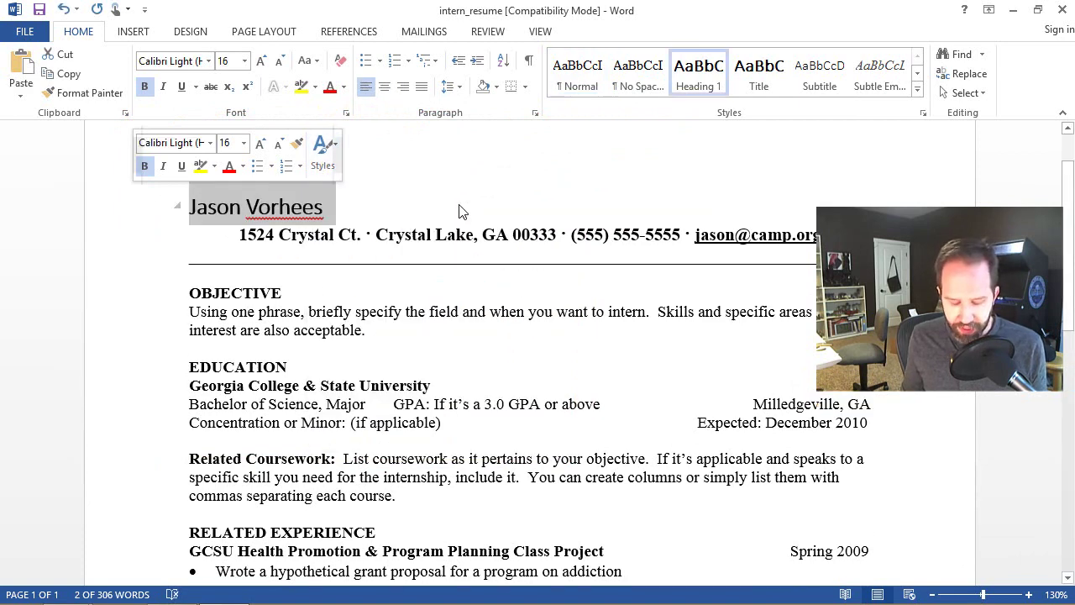
key("ctrl+z")
left_click(505, 191)
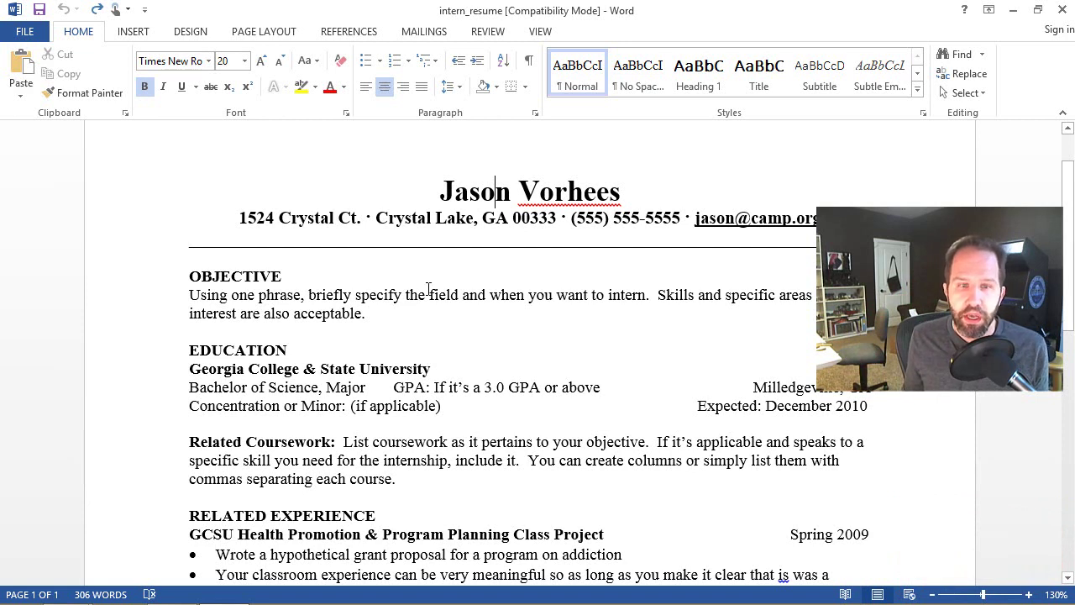
Step: Update the Heading 1 style to match the centred bold name's formatting
left_click(702, 82)
key("ctrl+z")
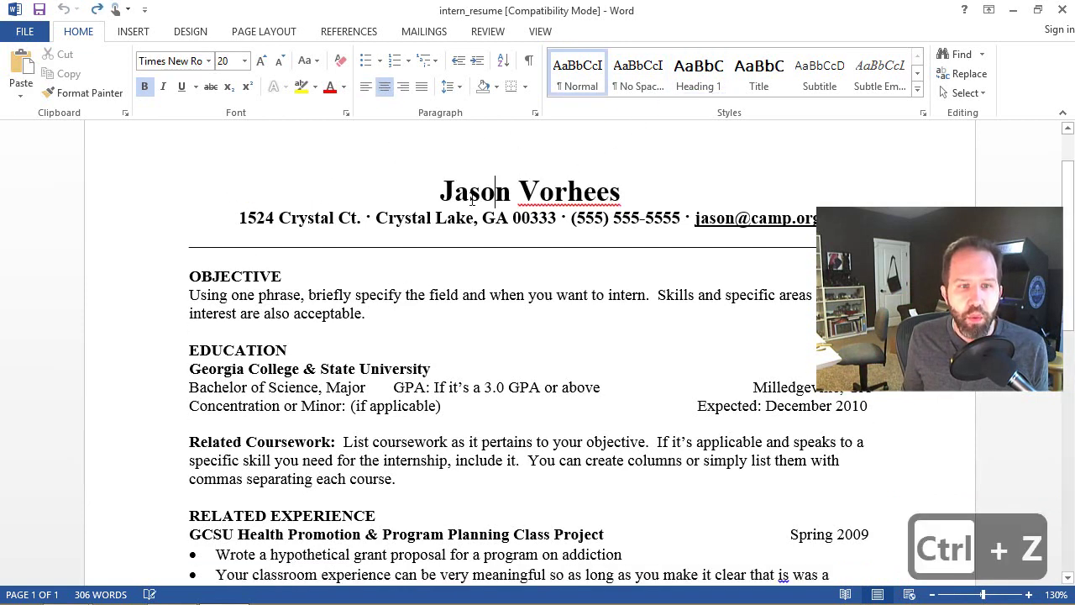
left_click(481, 192)
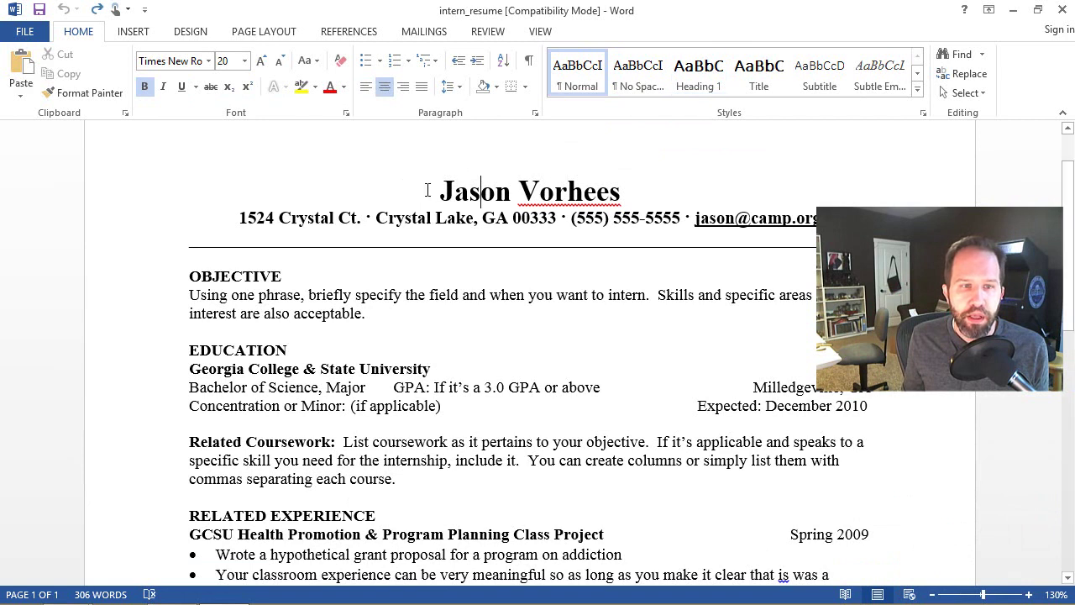
left_click_drag(429, 190, 662, 192)
left_click(489, 188)
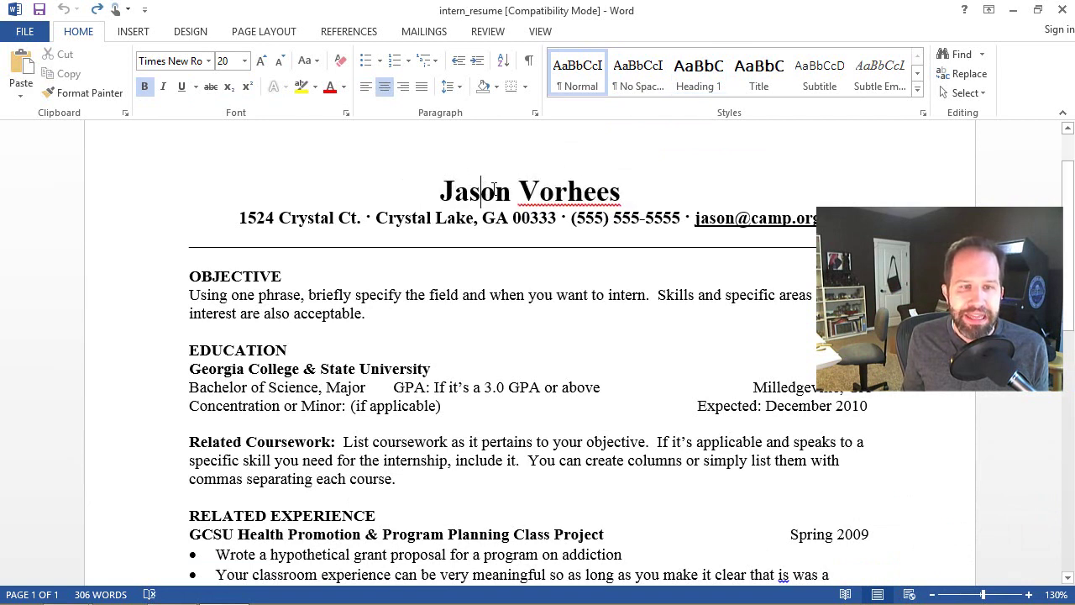
right_click(692, 85)
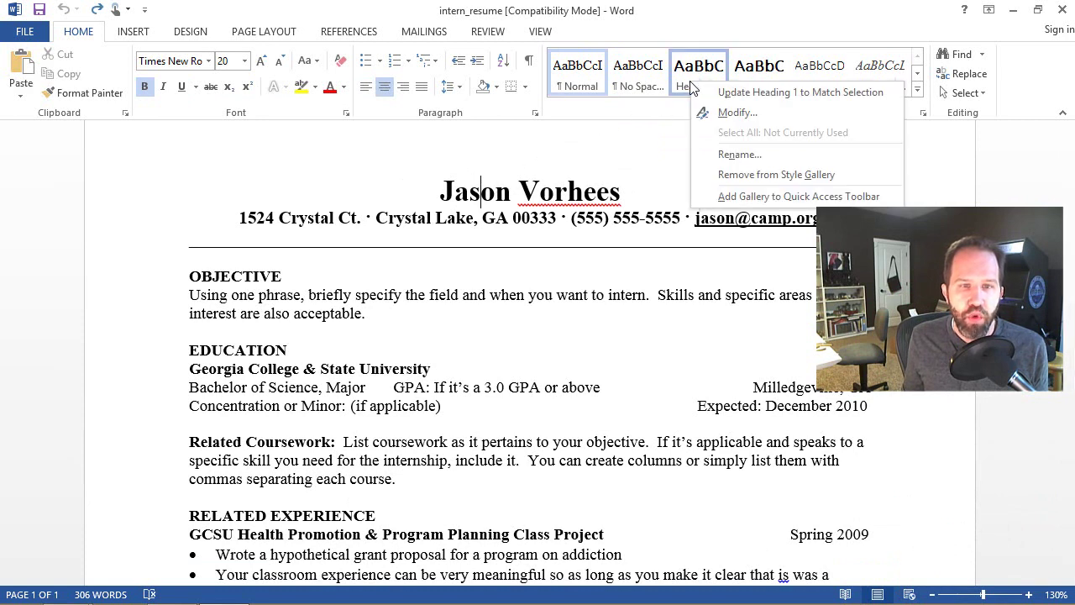
left_click(742, 94)
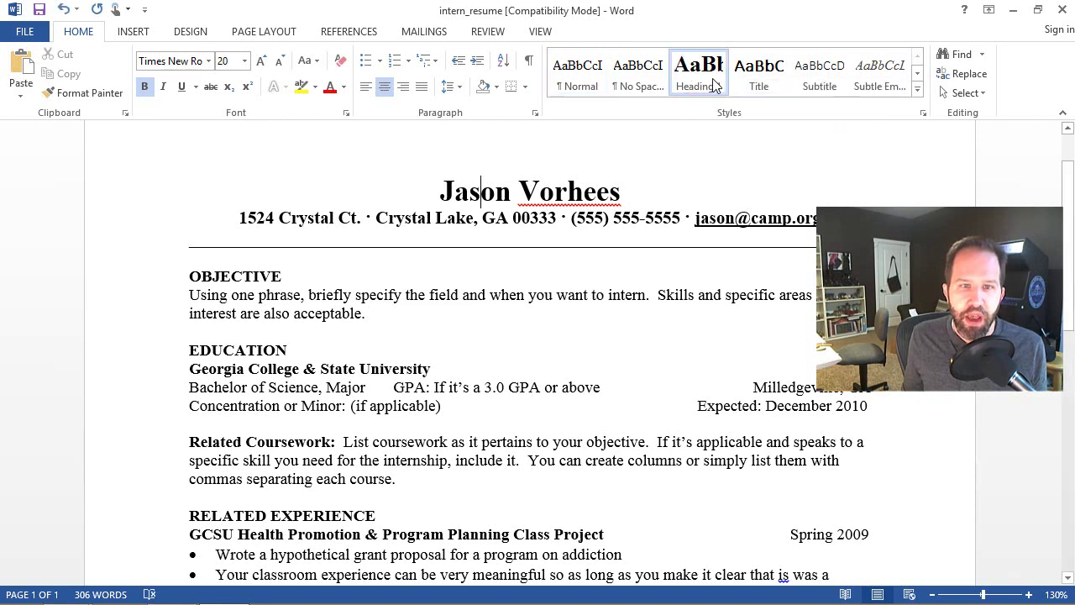
Step: Try Heading 1 on OBJECTIVE and EDUCATION, undo it, and return the caret to the name
left_click(496, 189)
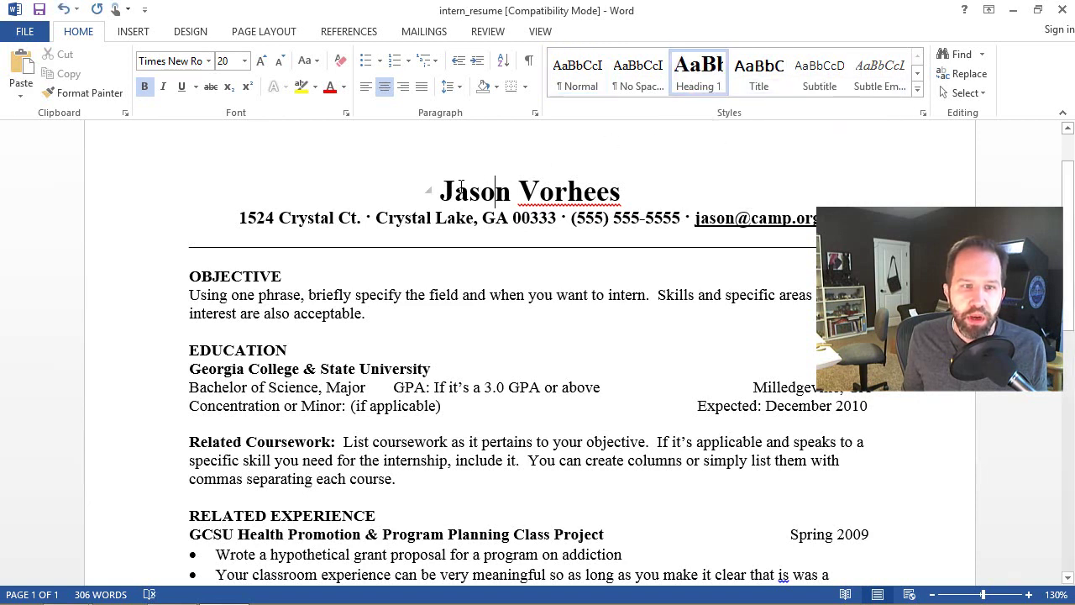
triple_click(609, 190)
left_click(117, 283)
left_click(698, 74)
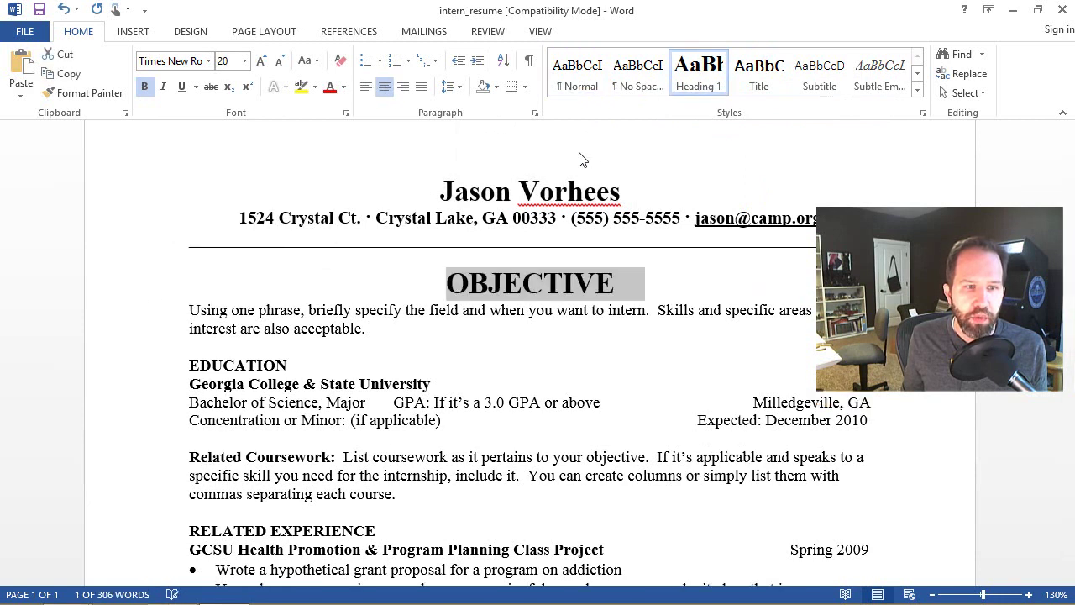
left_click(692, 79)
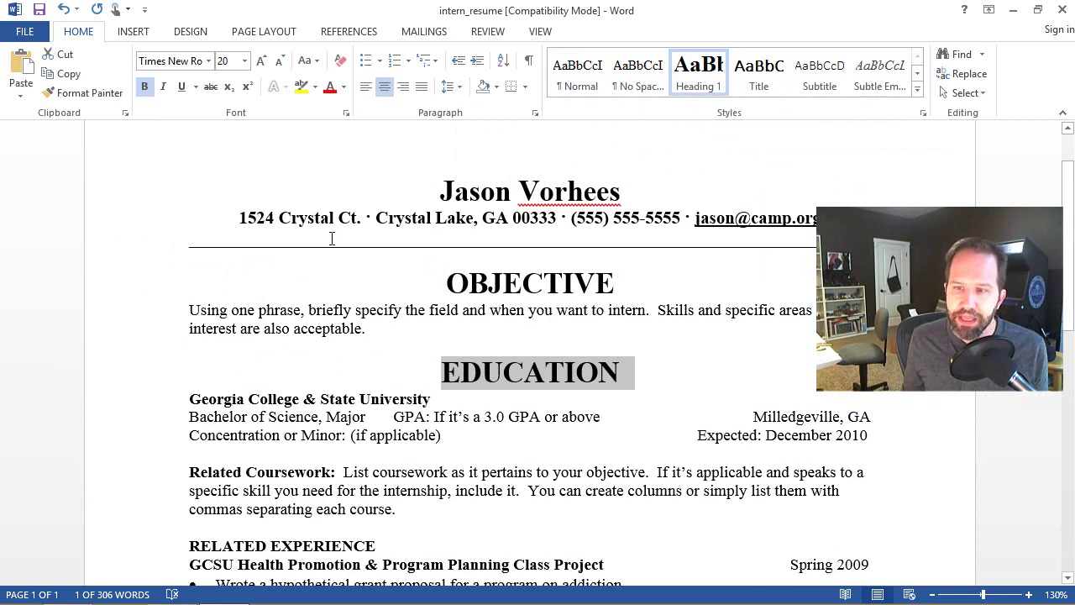
key("ctrl+z")
key("ctrl+z")
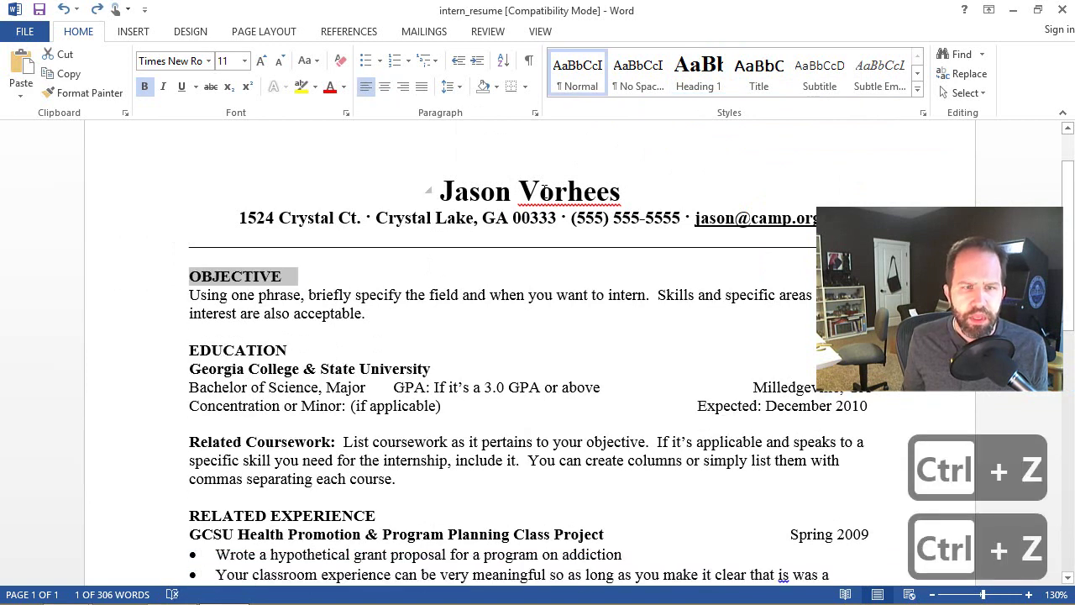
left_click(537, 191)
left_click_drag(439, 192, 630, 192)
left_click(567, 191)
Step: Open the Modify Style dialog for Heading 1 and expand its Format options list
right_click(695, 75)
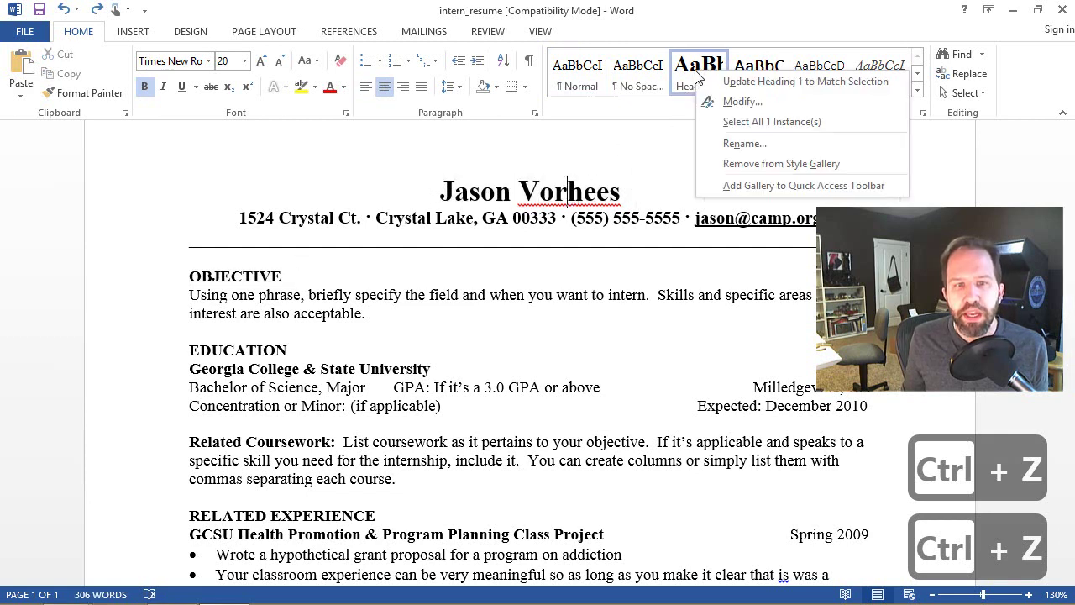
left_click(732, 102)
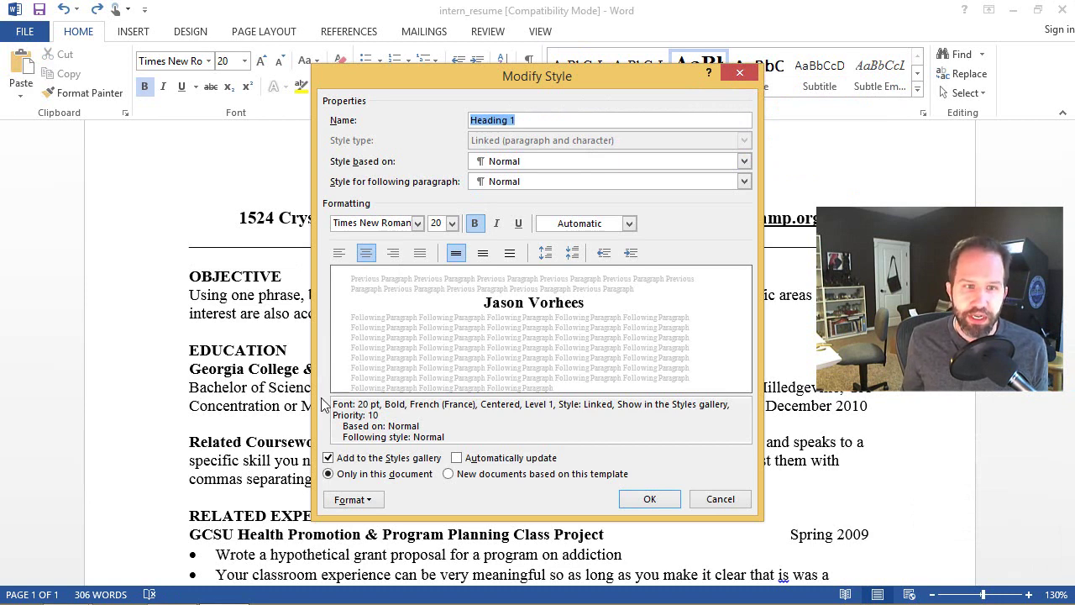
left_click(359, 503)
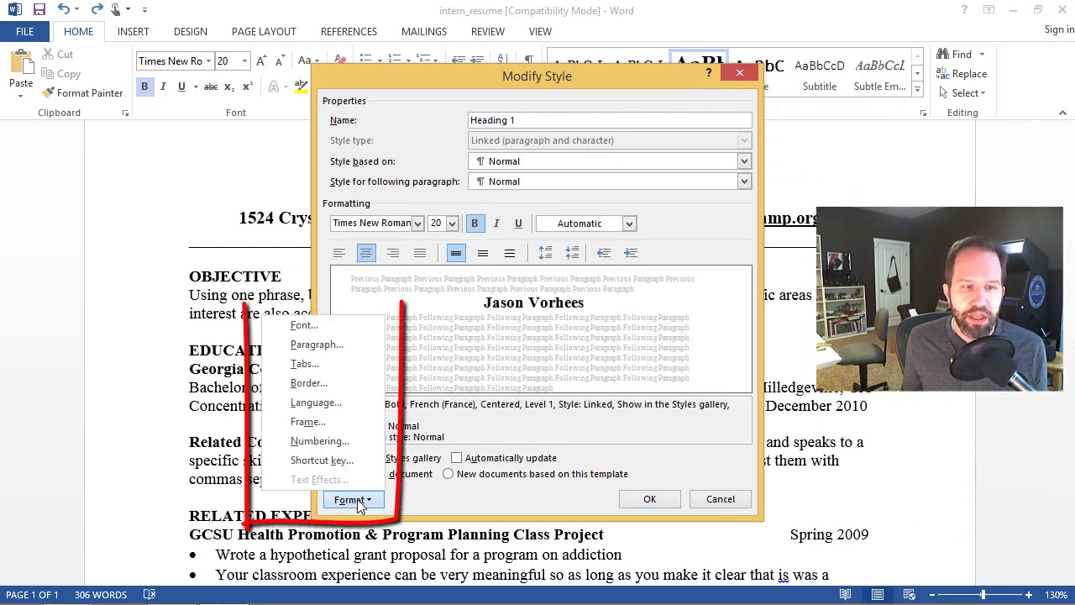
left_click(363, 504)
left_click(368, 507)
left_click(368, 504)
left_click(368, 504)
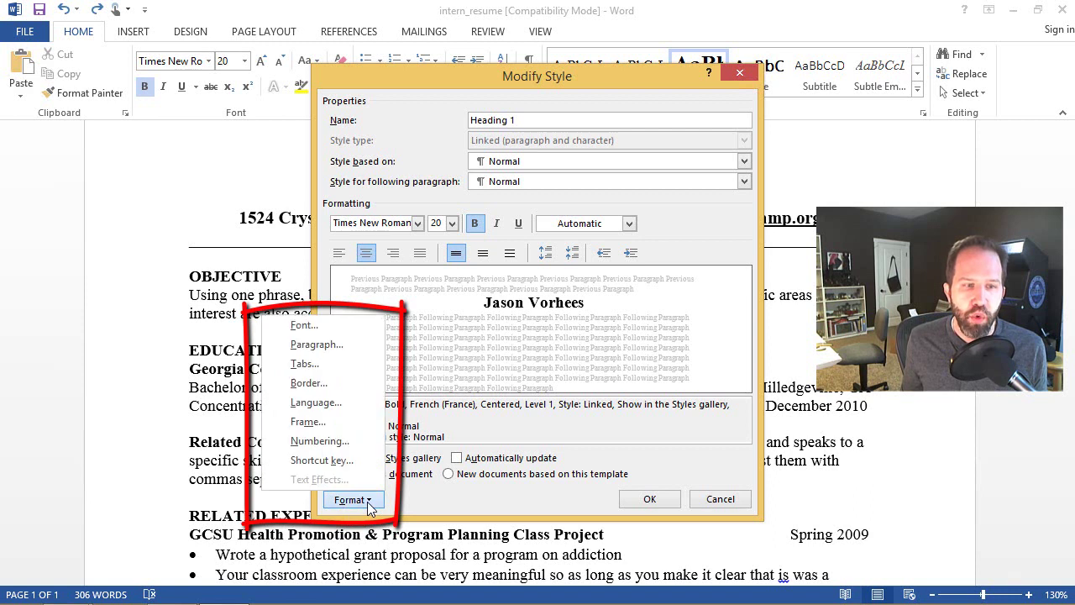
Step: Set Heading 1's Spacing After to 12 pt in the Paragraph dialog and save the style
left_click(324, 355)
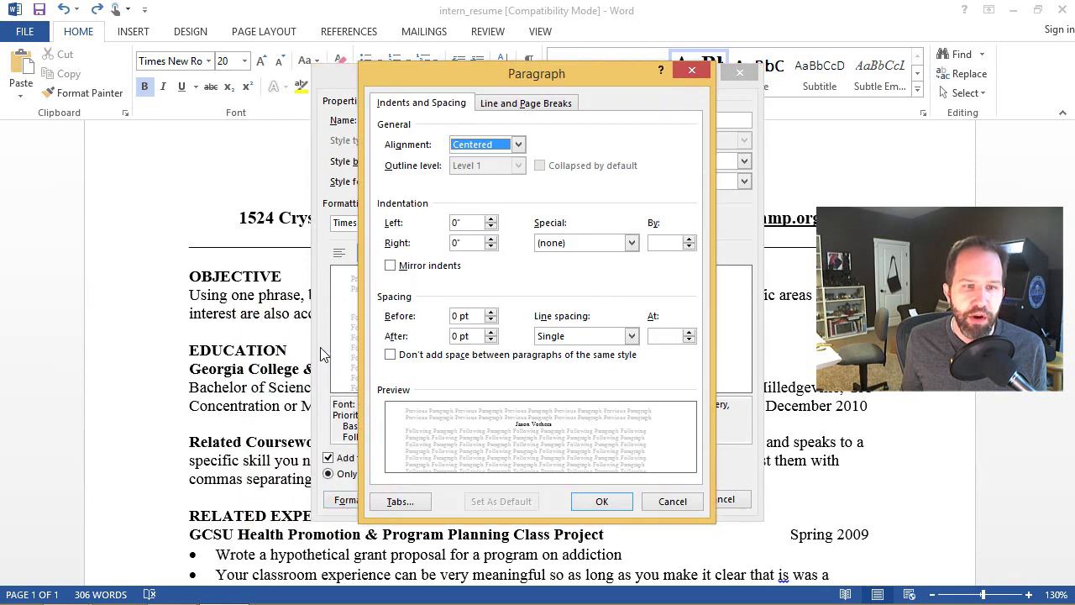
left_click_drag(487, 87, 692, 144)
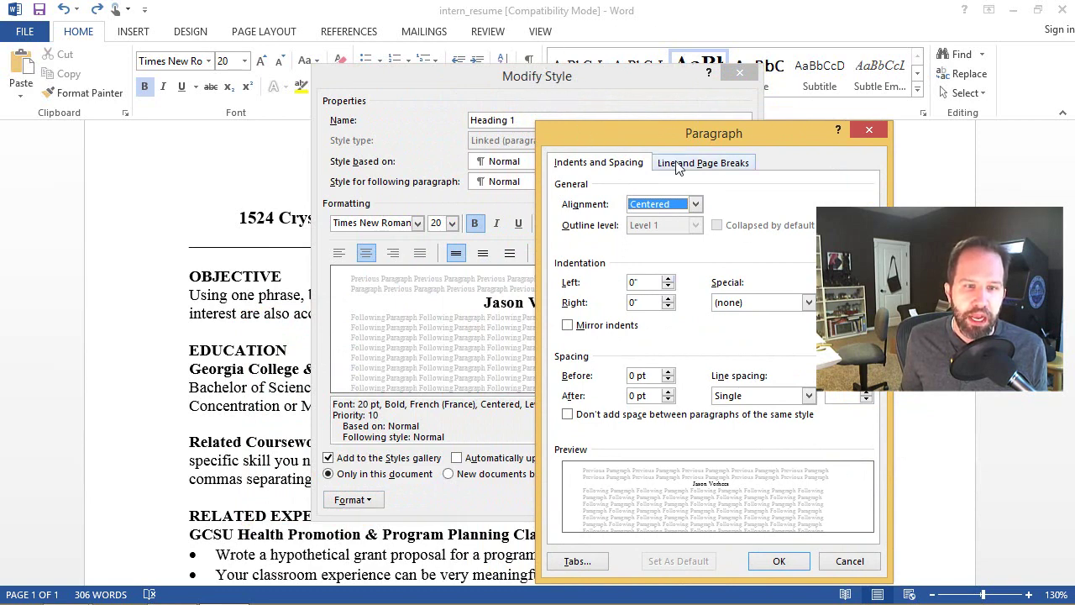
double_click(668, 392)
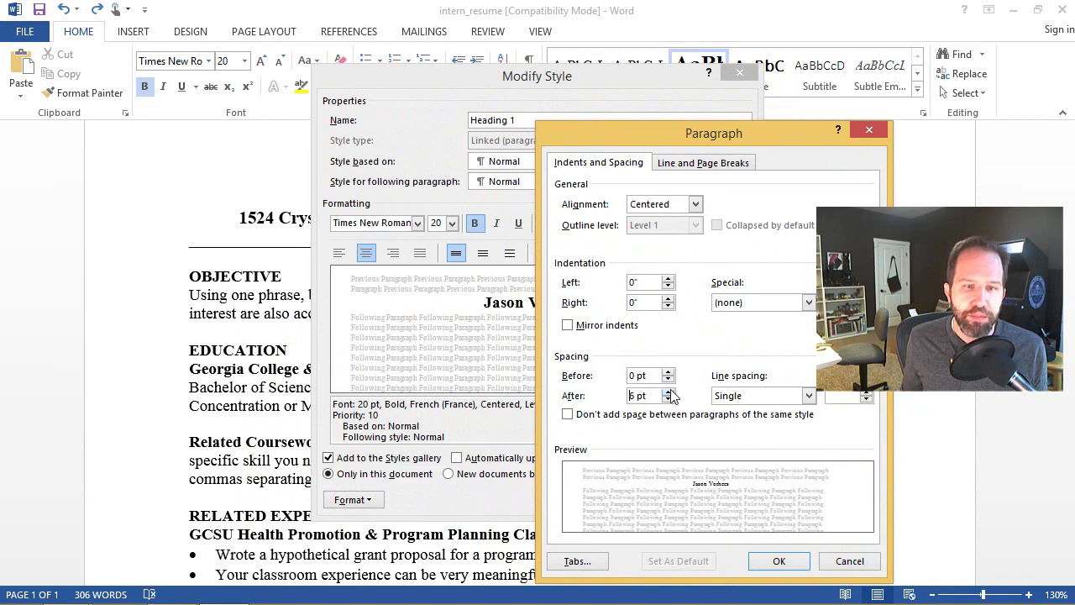
left_click(669, 399)
left_click(668, 400)
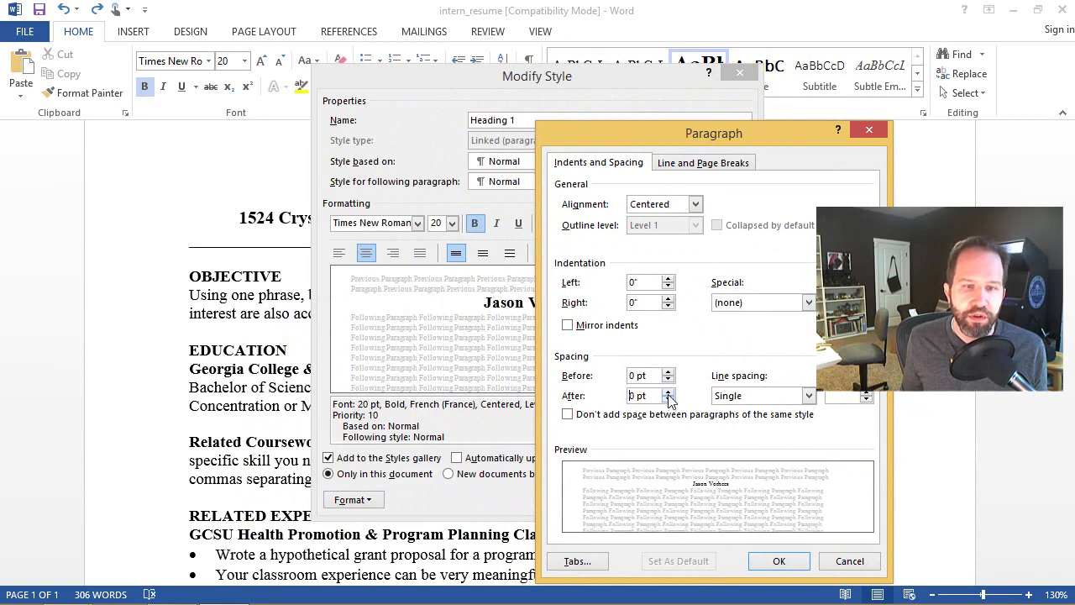
left_click(668, 391)
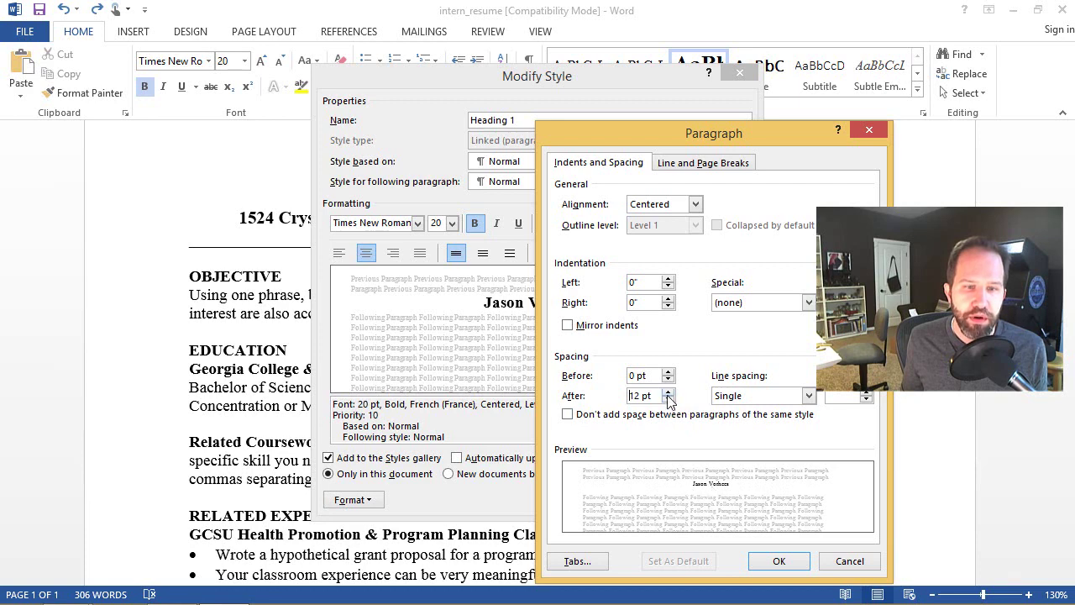
left_click(669, 392)
left_click(669, 399)
left_click(668, 399)
left_click(779, 561)
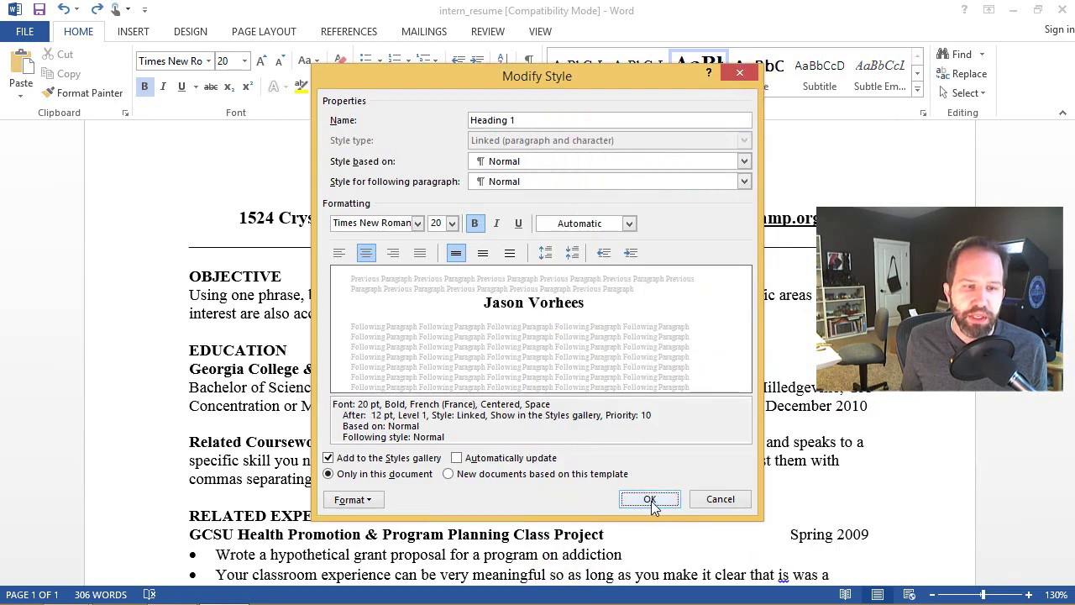
left_click(649, 499)
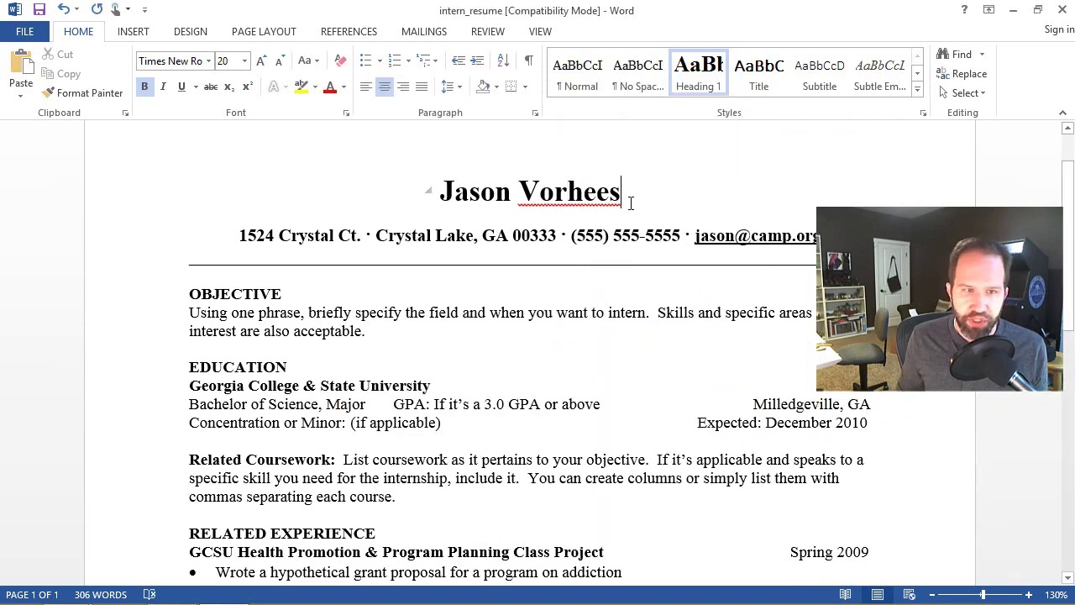
Step: Display paragraph marks with Show/Hide ¶ after testing a blank line below the name
key("Return")
key("Return")
key("Return")
key("Return")
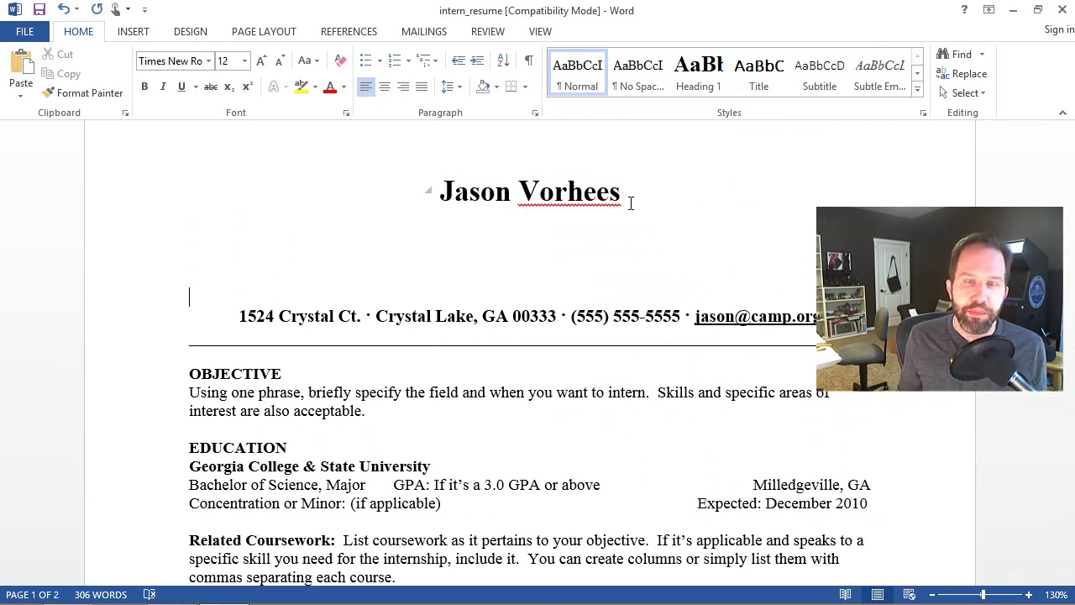
key("BackSpace")
key("BackSpace")
key("BackSpace")
key("BackSpace")
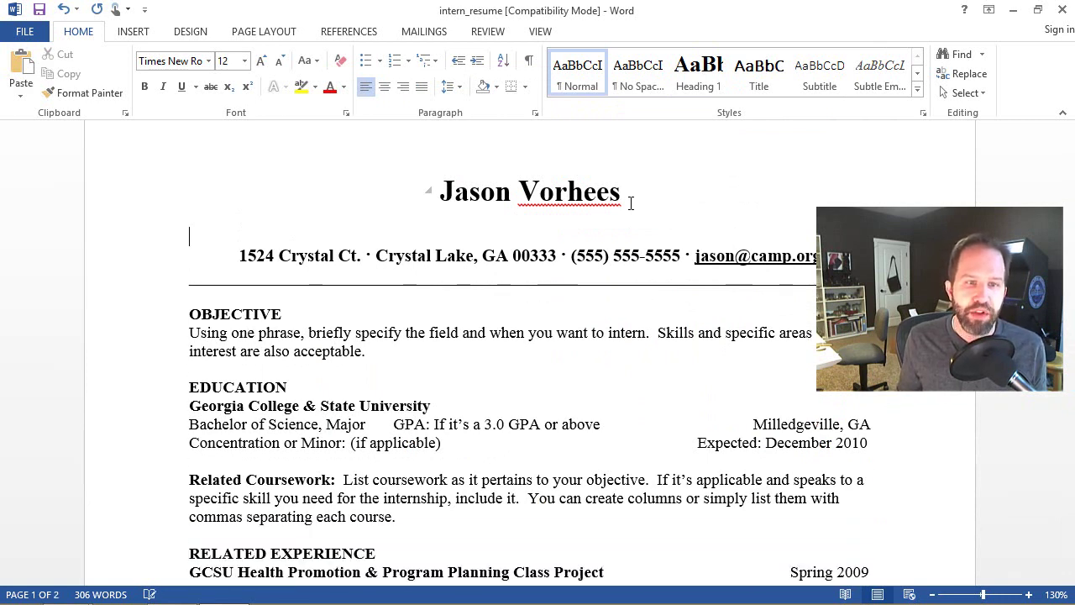
left_click(530, 62)
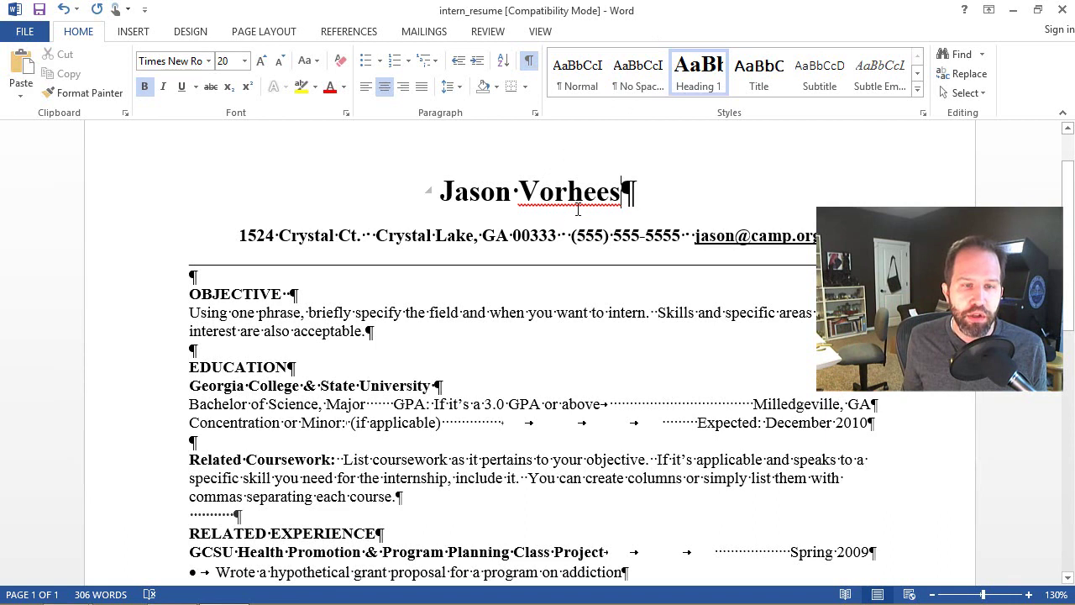
Step: Apply Heading 1 to the OBJECTIVE and EDUCATION lines
left_click(125, 303)
left_click(699, 74)
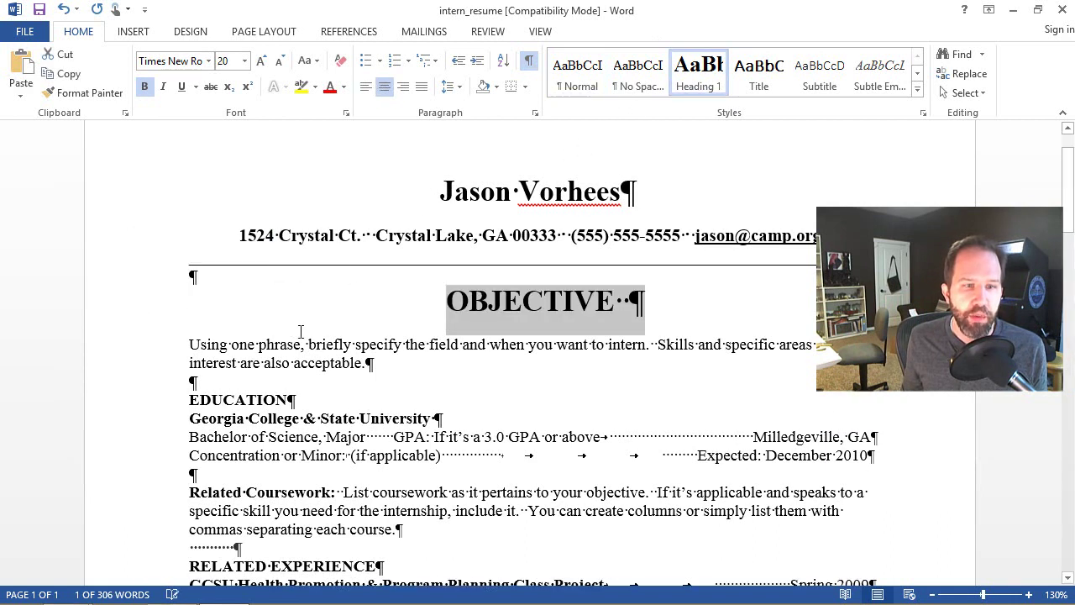
left_click(138, 407)
left_click(699, 74)
left_click(398, 155)
Step: Undo the earlier headings, then give OBJECTIVE and EDUCATION Heading 1 with Ctrl+Alt+1
key("ctrl+z")
key("ctrl+z")
left_click(463, 292)
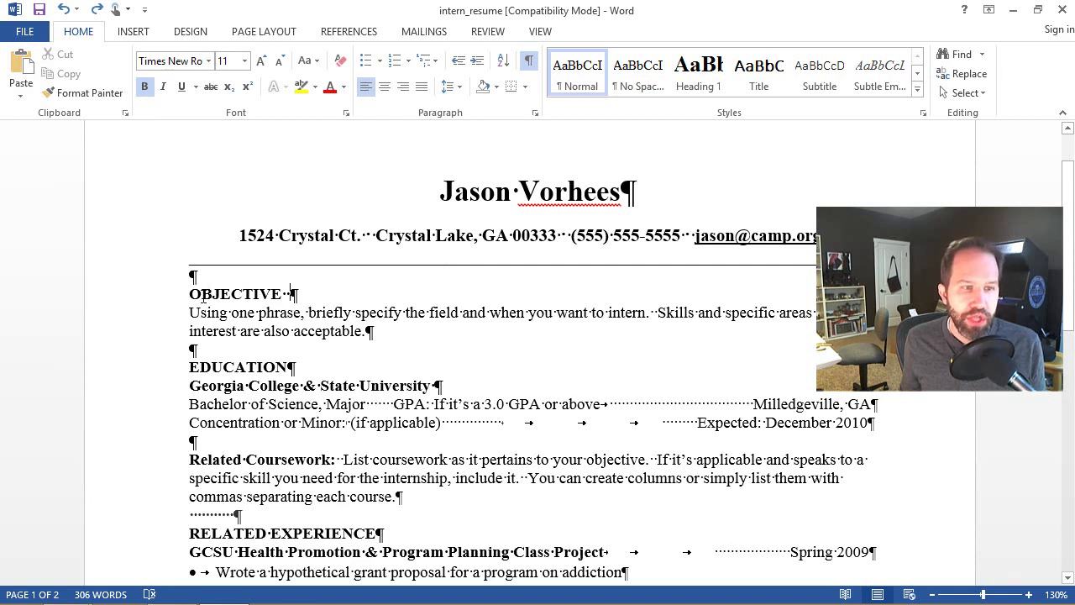
left_click_drag(230, 293, 257, 294)
left_click(251, 294)
key("ctrl+alt+1")
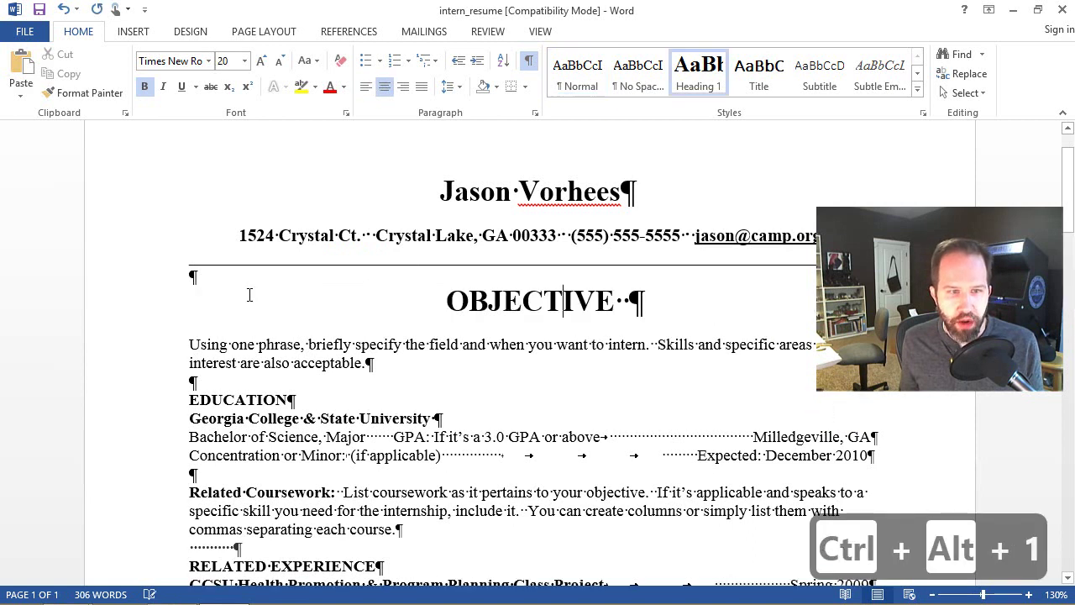
left_click(260, 401)
key("ctrl+alt+1")
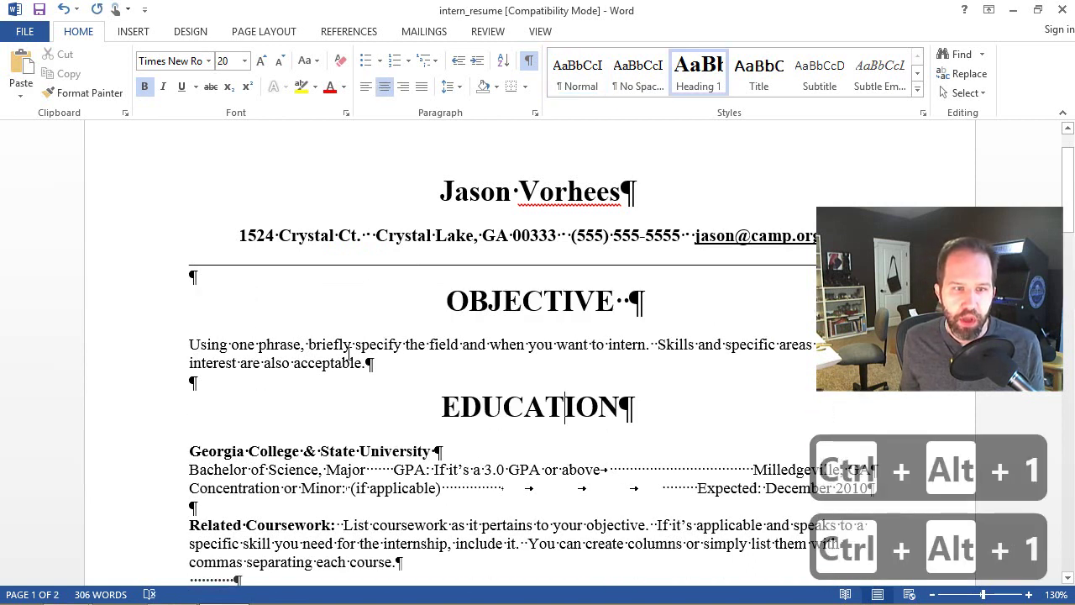
Step: Switch OBJECTIVE and EDUCATION to Heading 2 with Ctrl+Alt+2, then undo back to plain text
left_click(504, 302)
key("ctrl+alt+2")
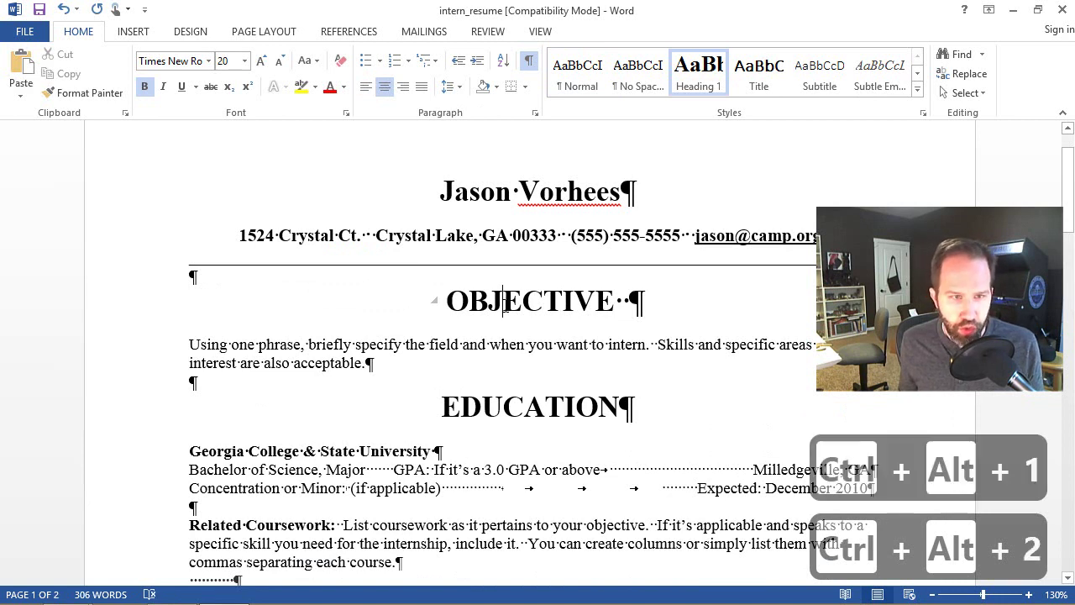
left_click(491, 388)
key("ctrl+alt+2")
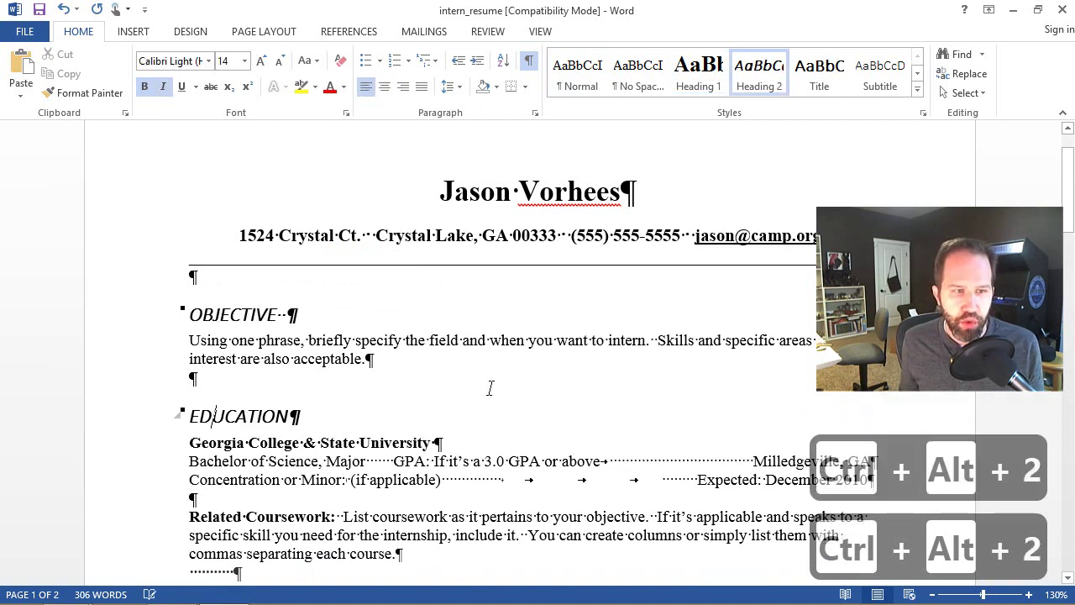
key("ctrl+z")
key("ctrl+z")
key("ctrl+z")
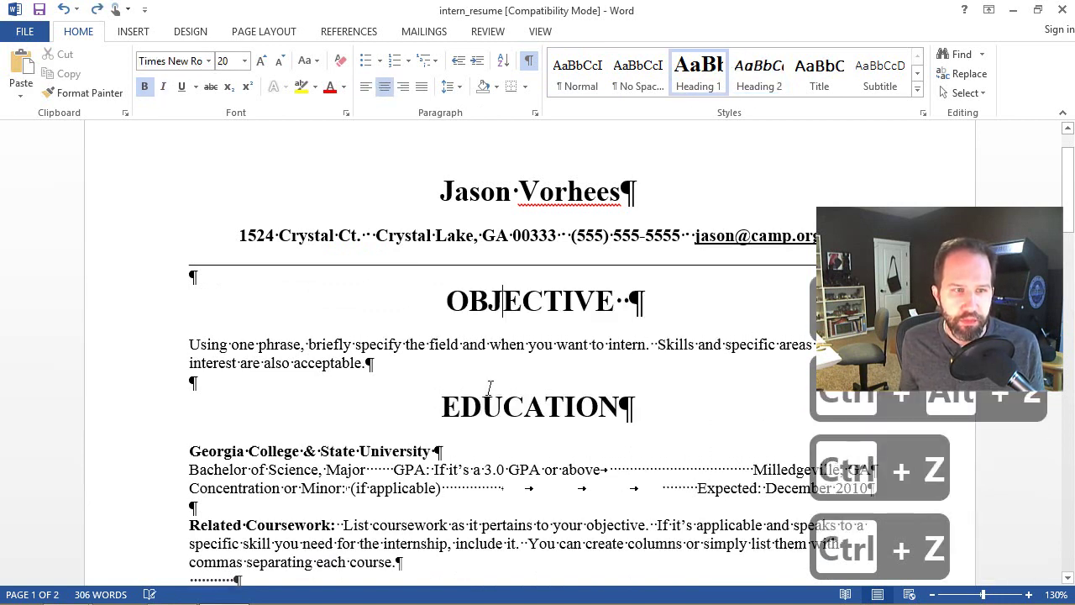
key("ctrl+z")
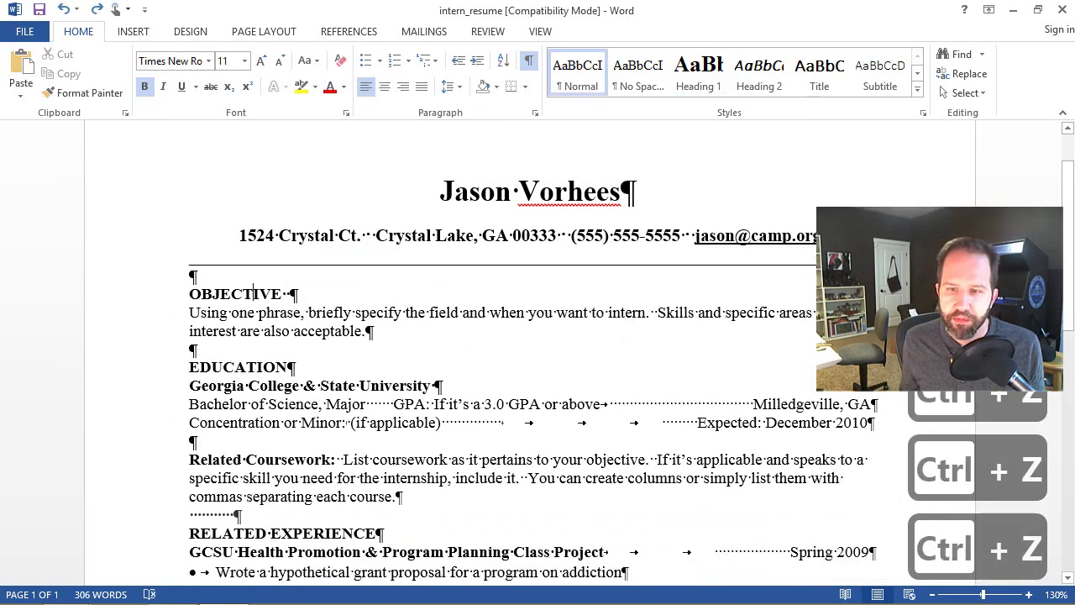
scroll(256, 285, "down", 1)
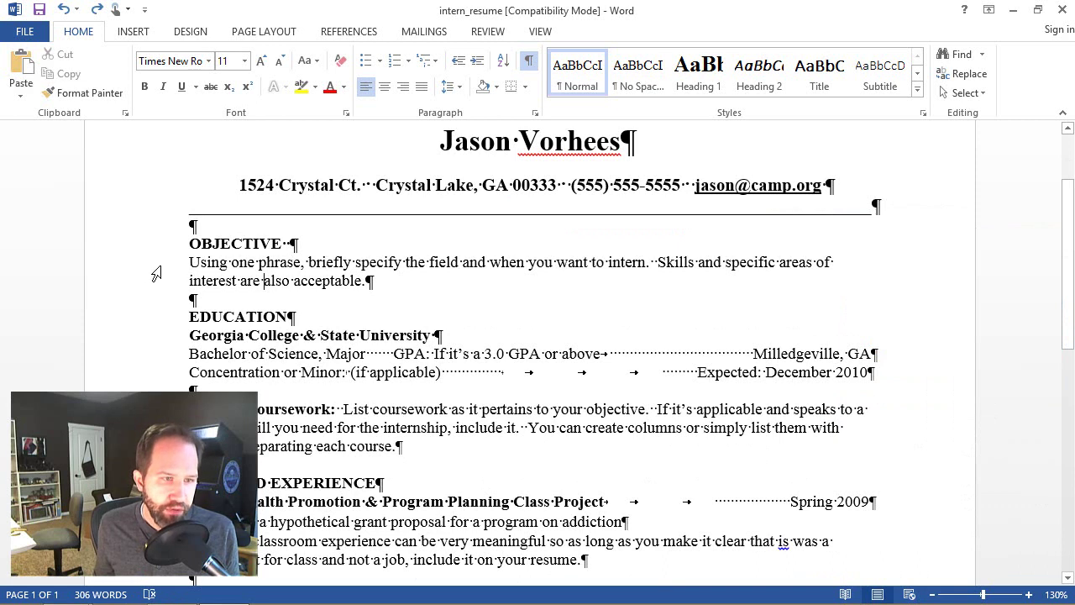
Step: Create a new style named 'Resume Normal' from the objective paragraph's formatting
left_click(135, 273)
left_click_drag(134, 273, 130, 288)
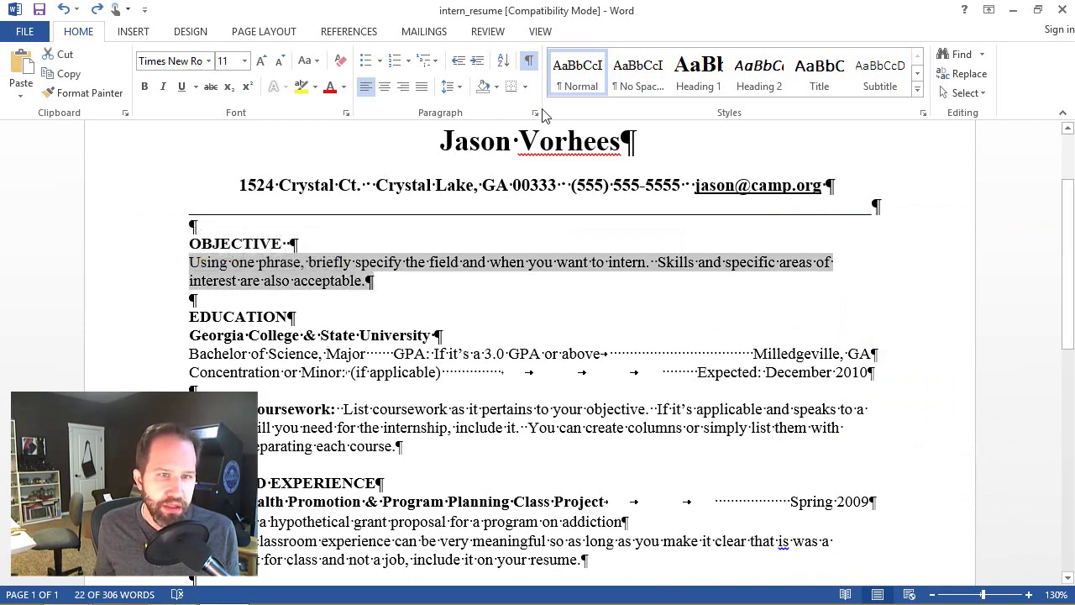
right_click(571, 88)
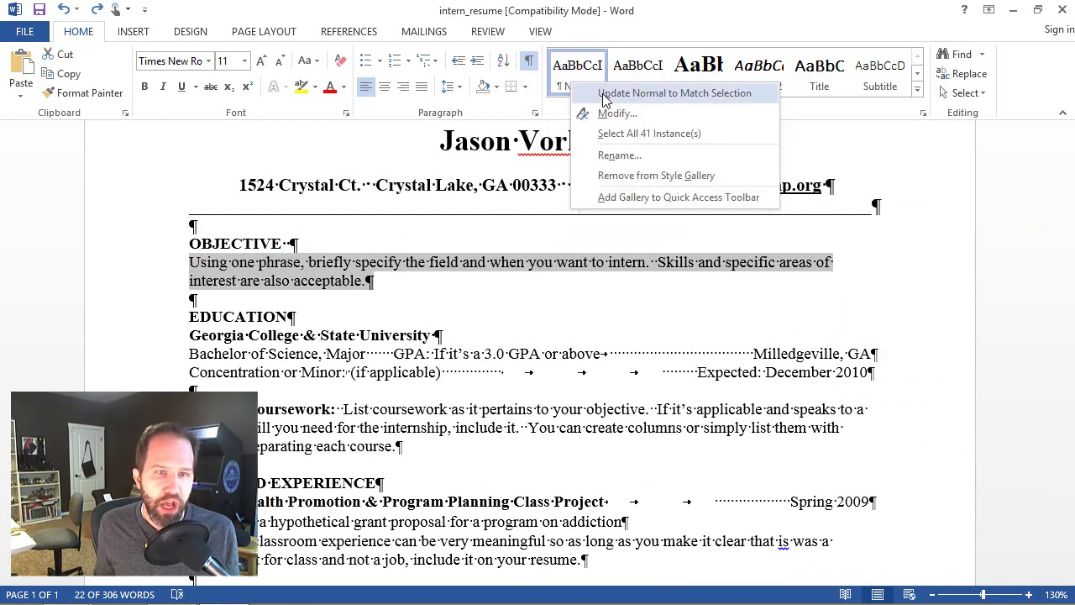
left_click(920, 116)
left_click(922, 115)
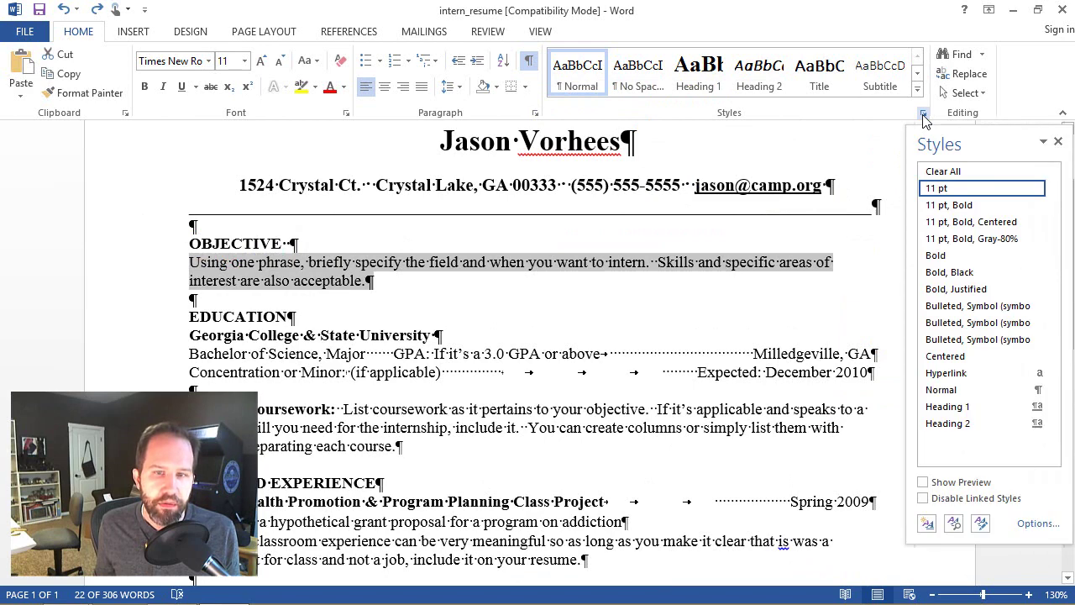
left_click(922, 115)
left_click(922, 115)
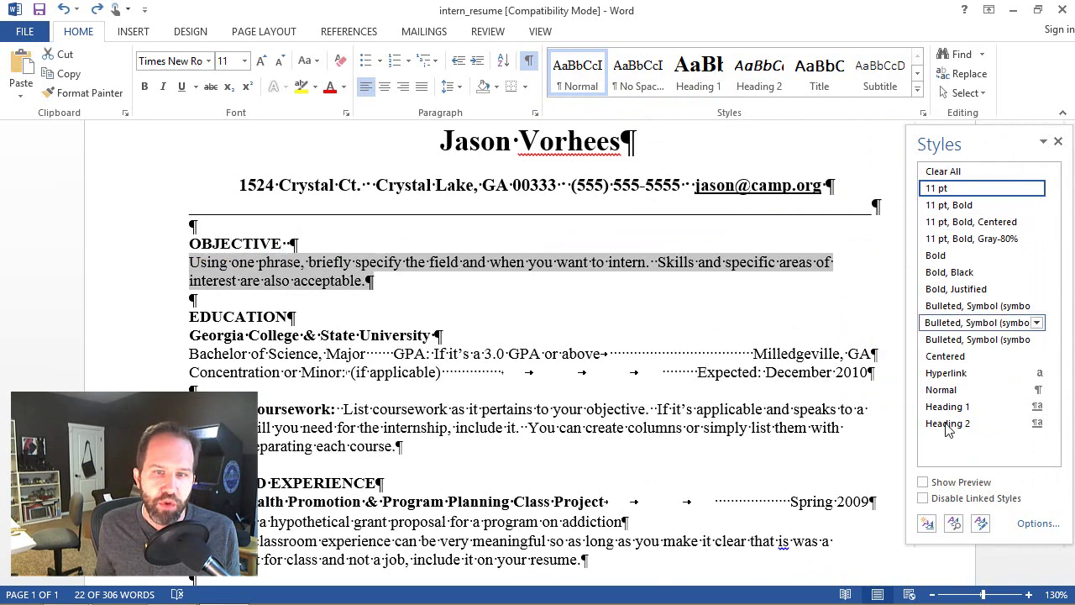
left_click(928, 524)
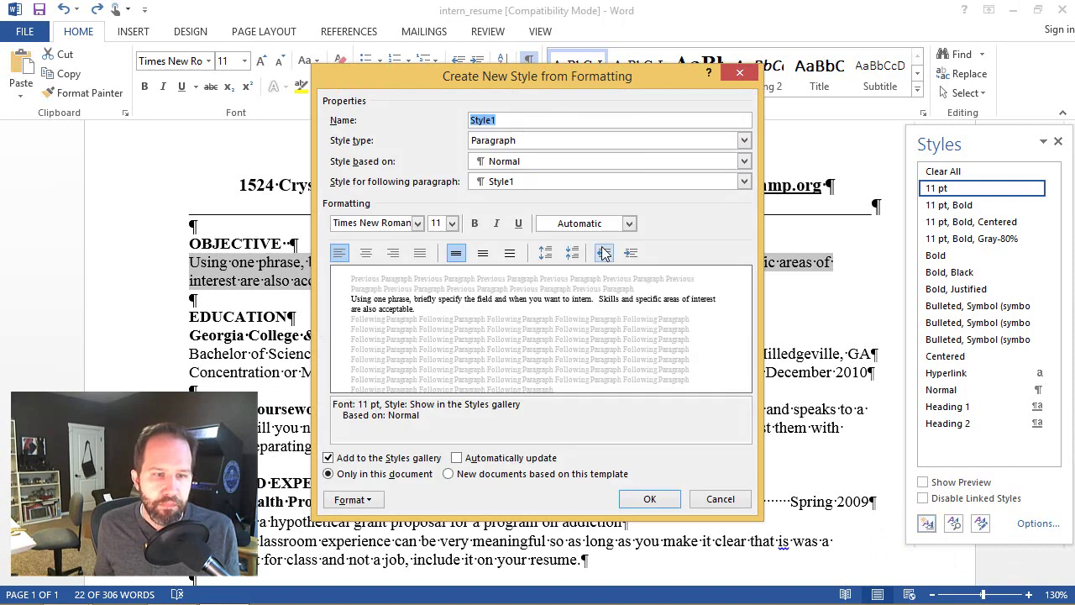
type("Resume")
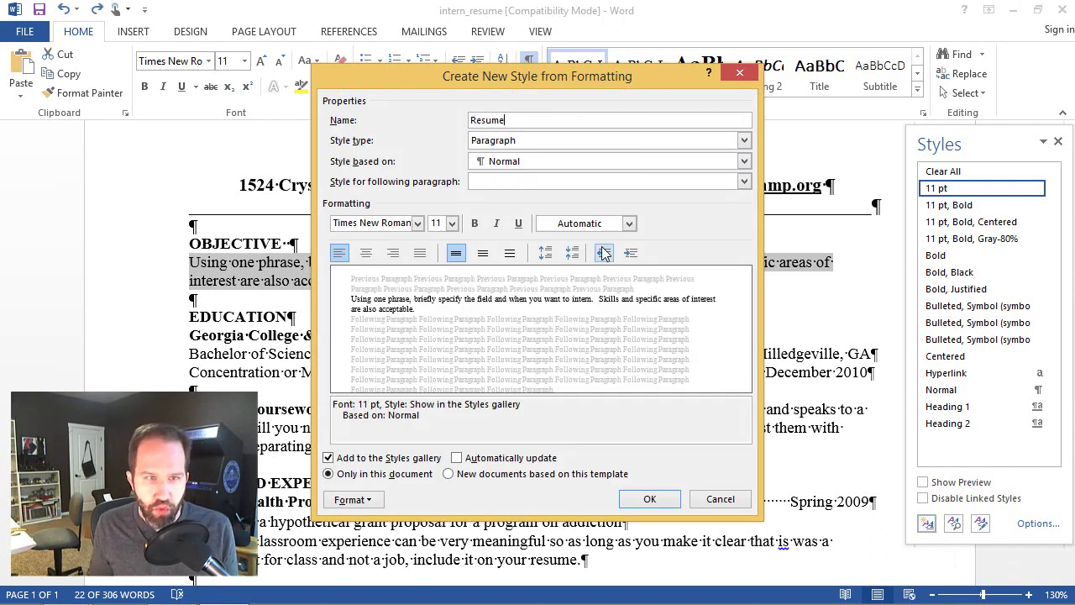
type(" Normal")
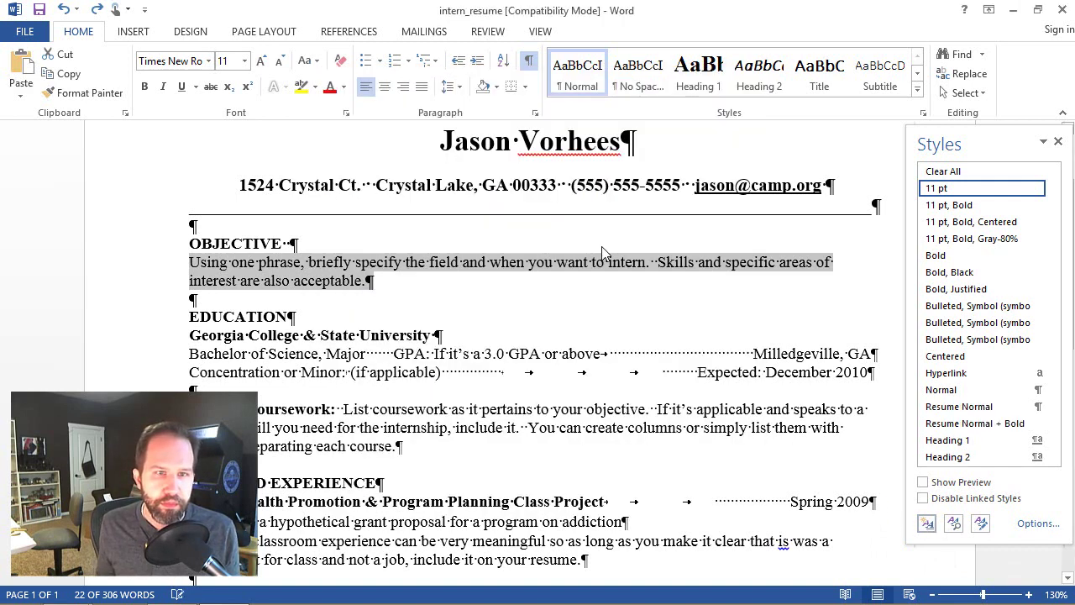
key("Return")
Step: Update Resume Normal to match the objective and apply it to the Bachelor and Concentration lines
right_click(638, 83)
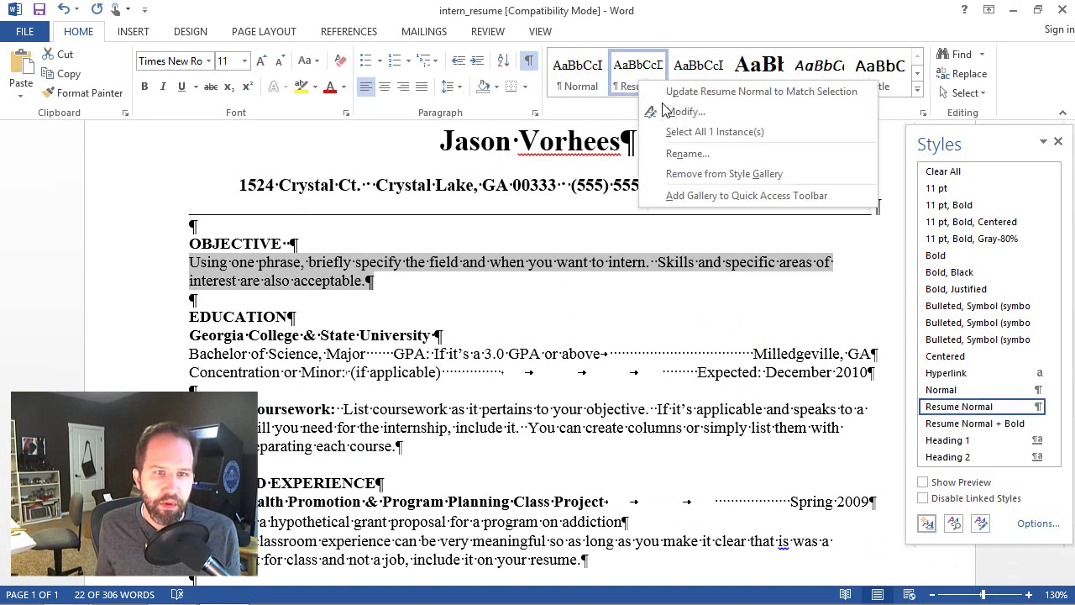
left_click(685, 95)
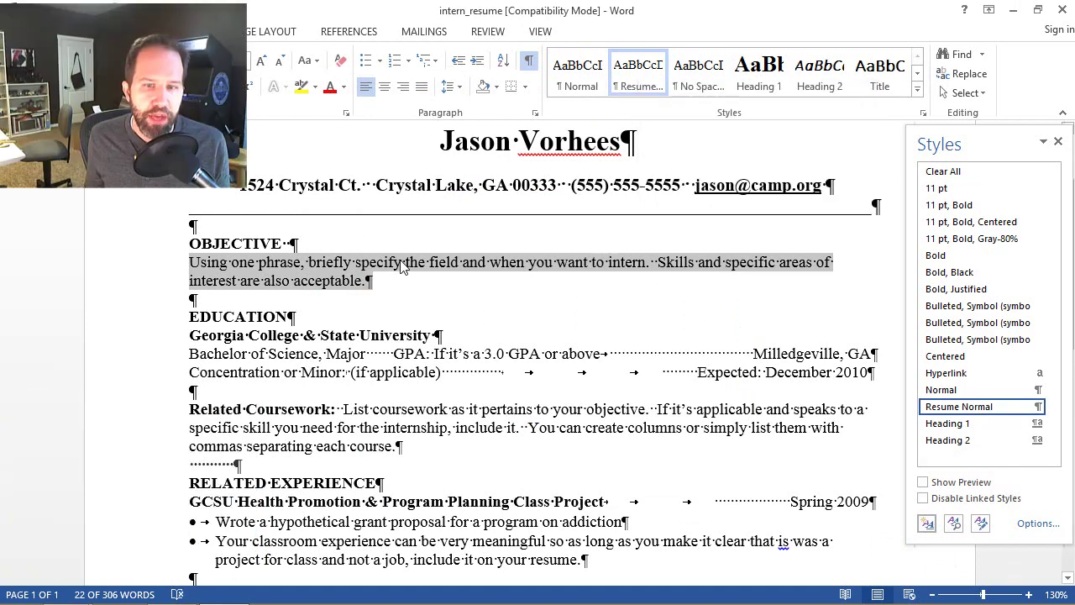
left_click(244, 318)
left_click_drag(145, 353, 144, 372)
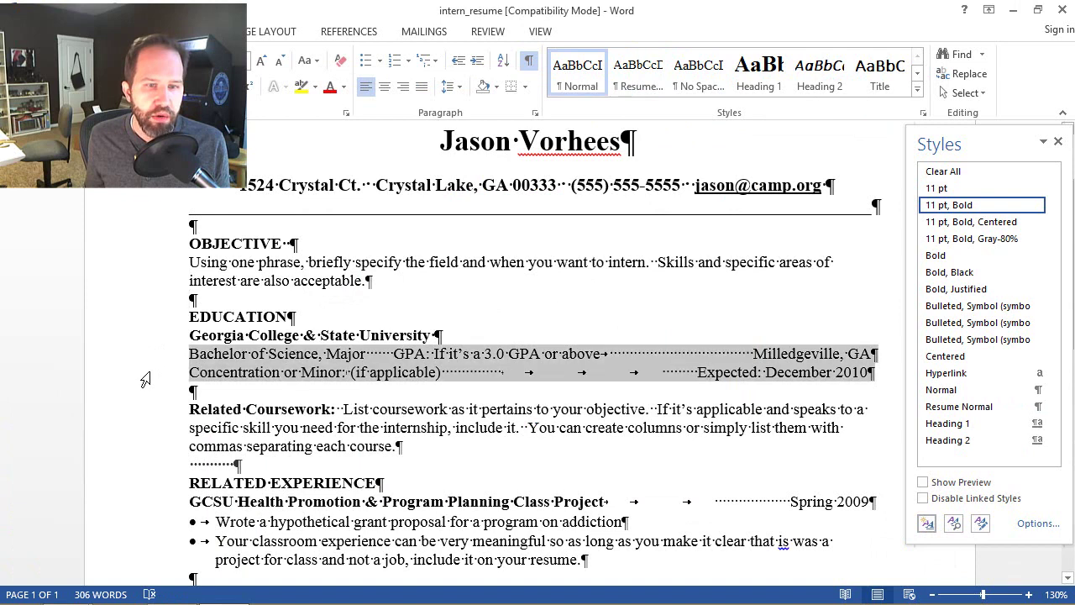
left_click(636, 71)
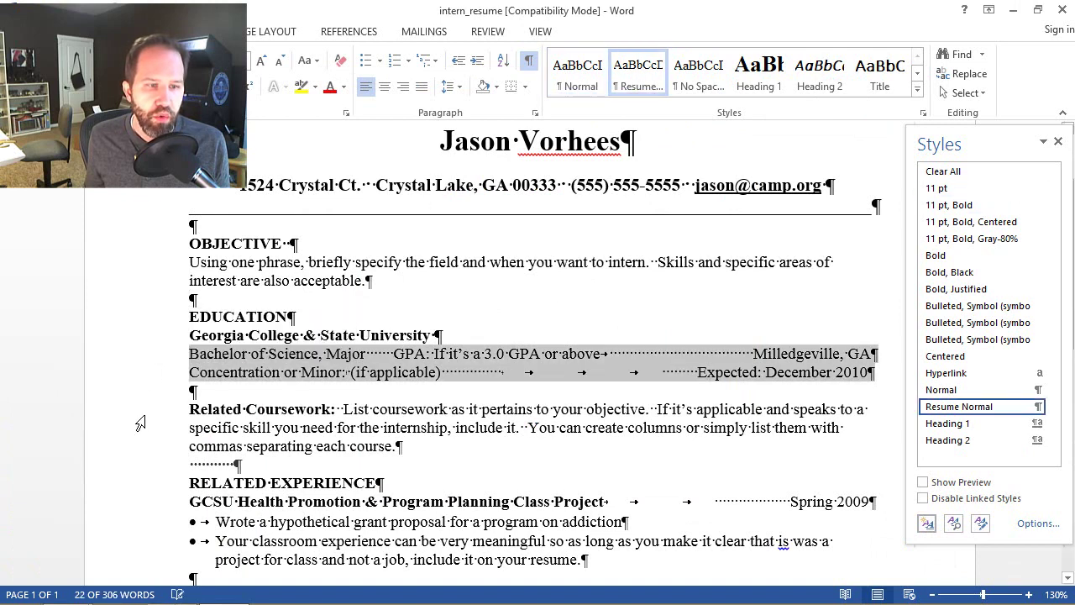
Step: Select the Related Coursework paragraph and grant proposal bullet, then click back into the Objective text
left_click_drag(140, 413, 140, 458)
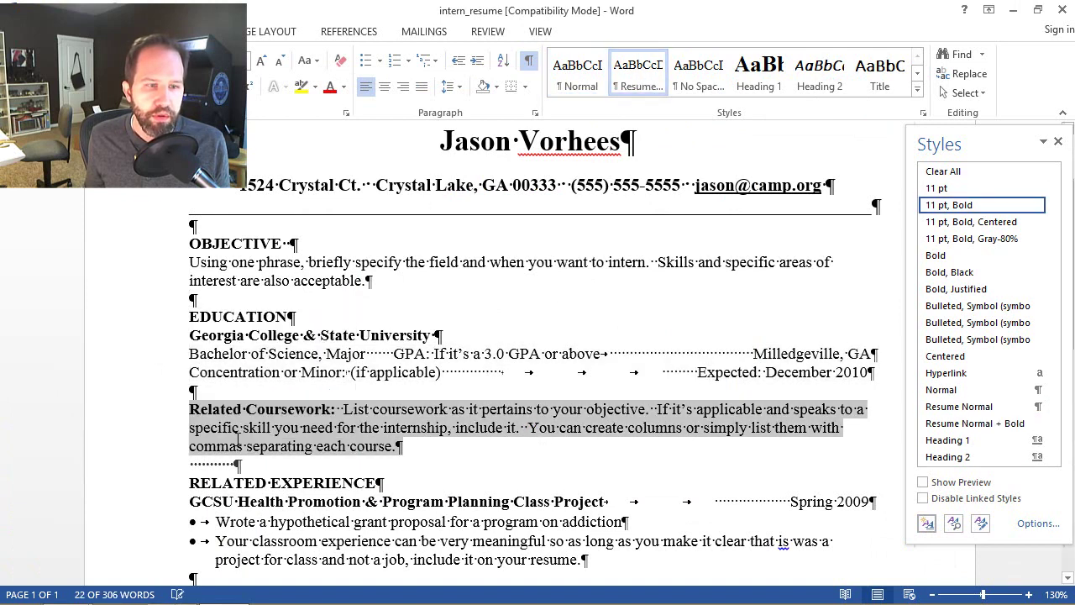
left_click(149, 520)
scroll(151, 436, "down", 4)
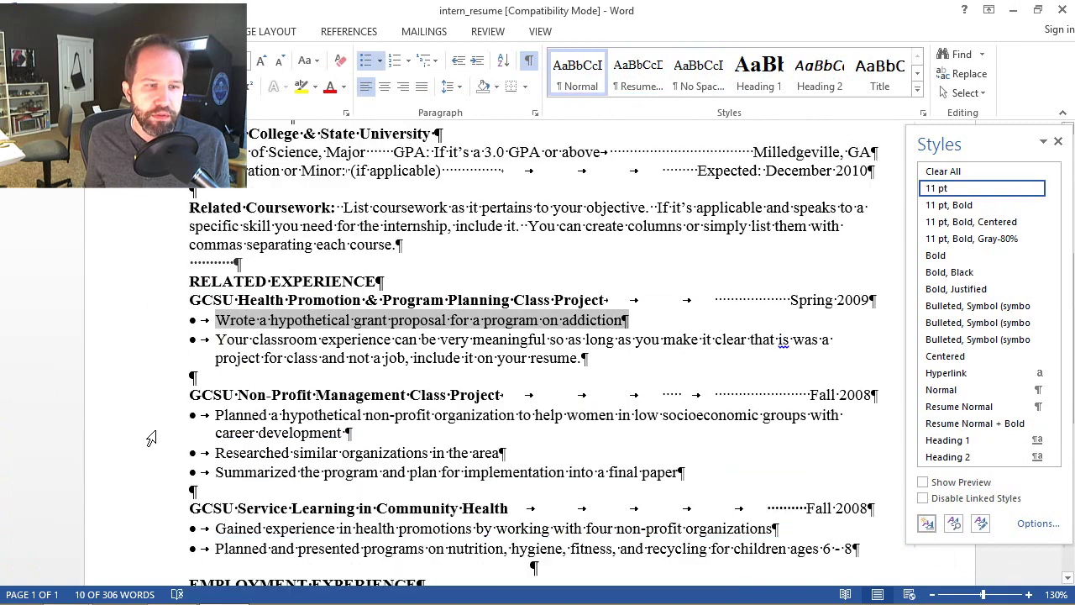
scroll(151, 432, "up", 5)
scroll(156, 426, "up", 1)
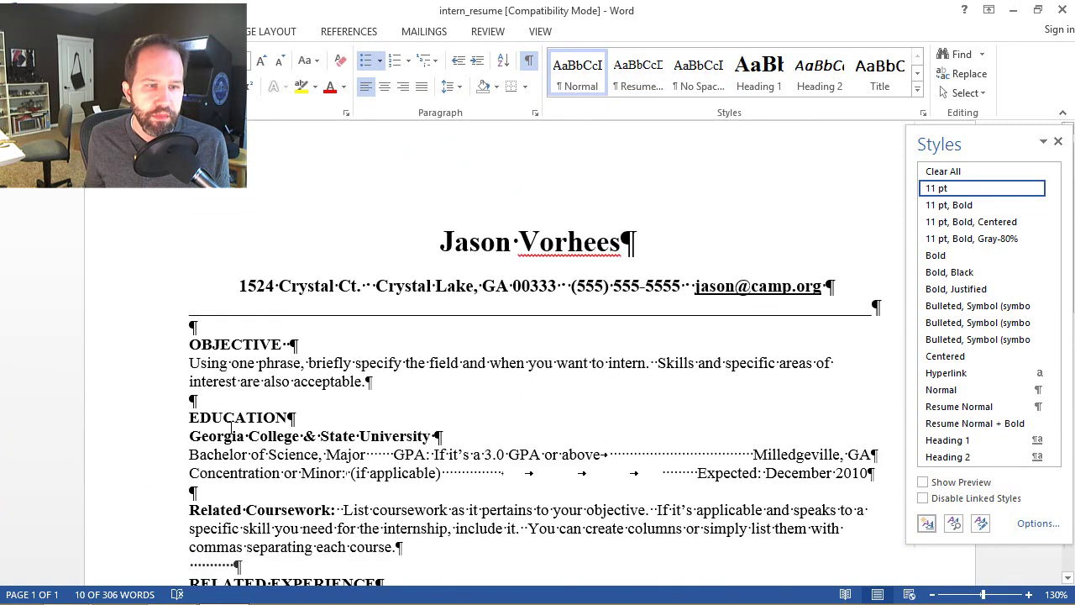
left_click(270, 378)
scroll(292, 344, "down", 2)
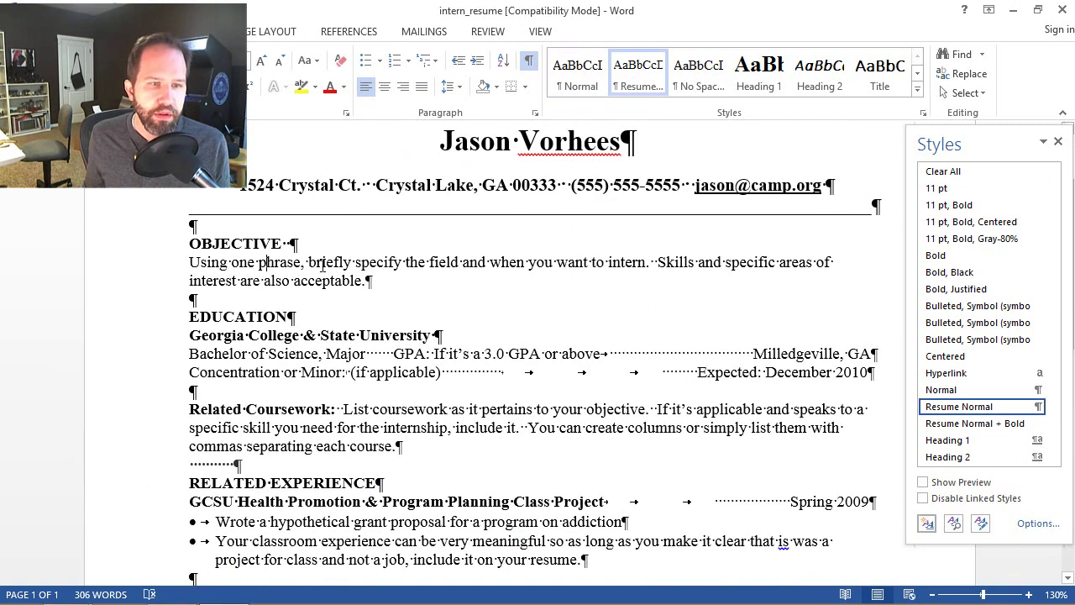
left_click(329, 273, "shift")
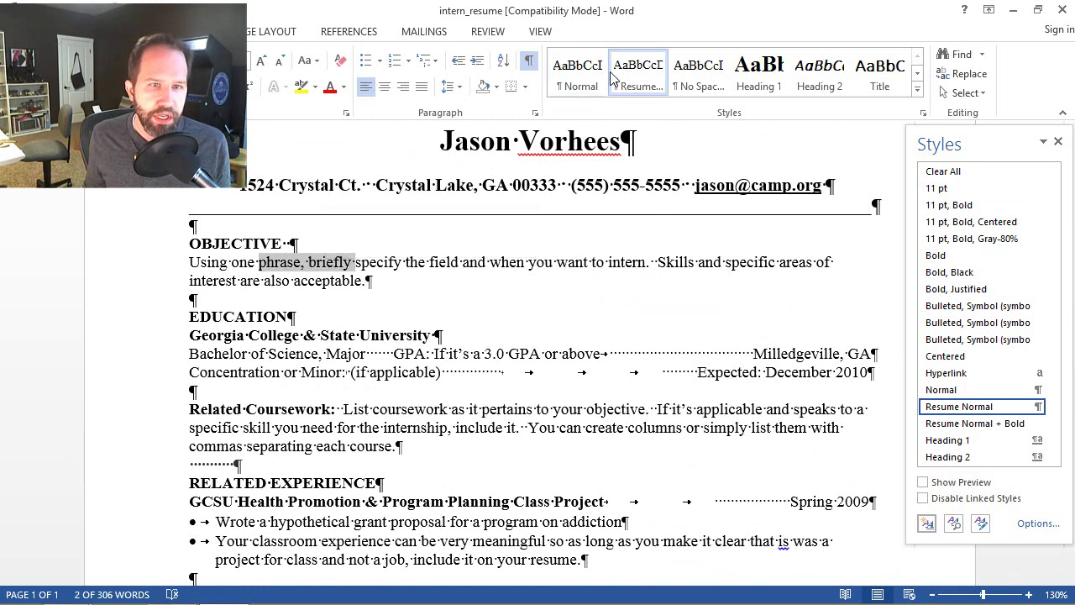
left_click(264, 372)
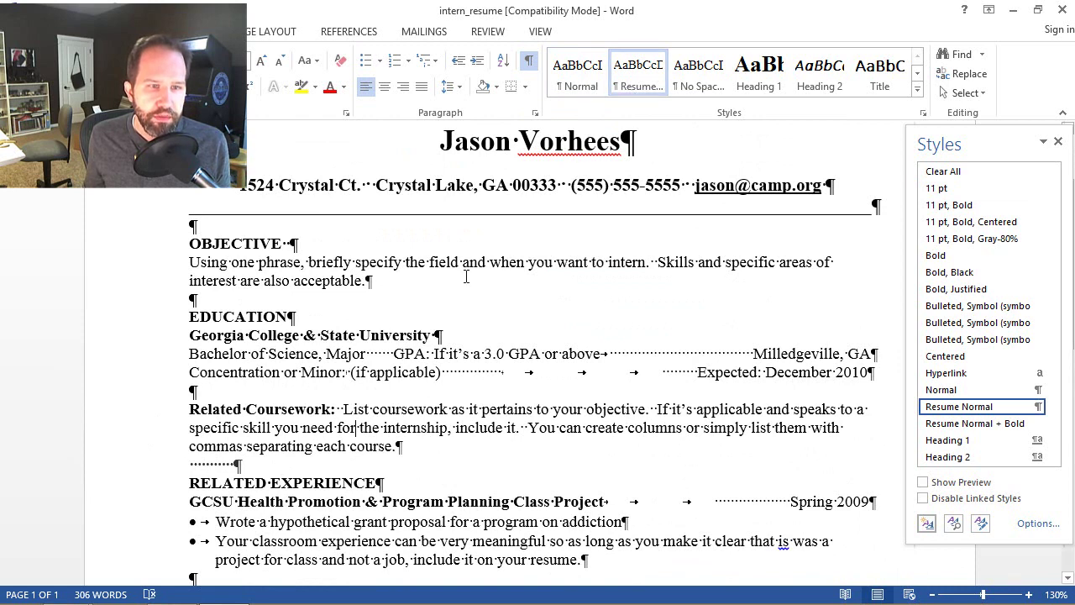
right_click(637, 70)
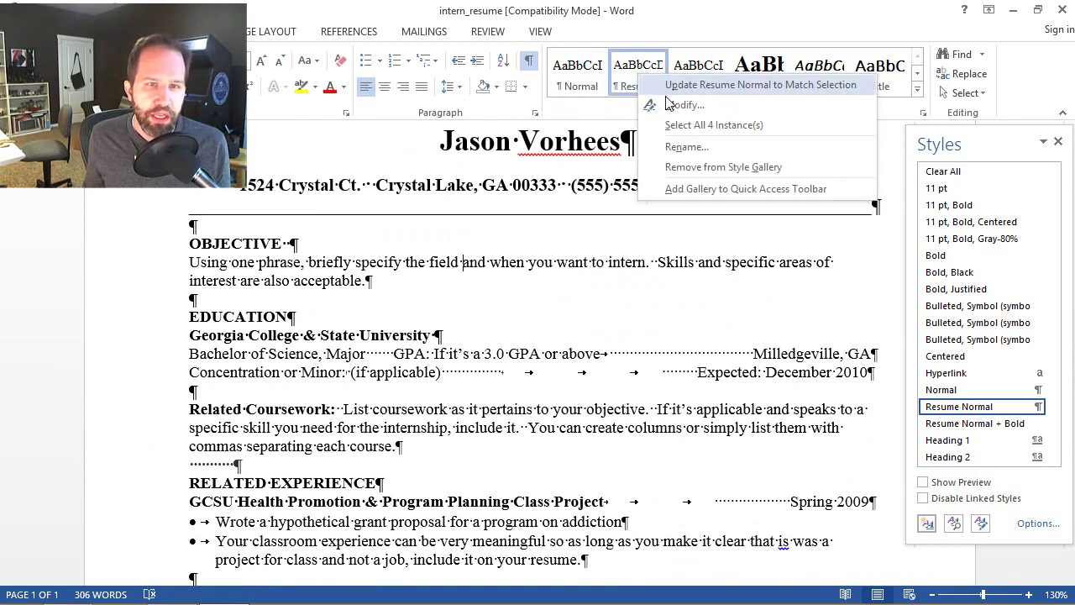
left_click(685, 104)
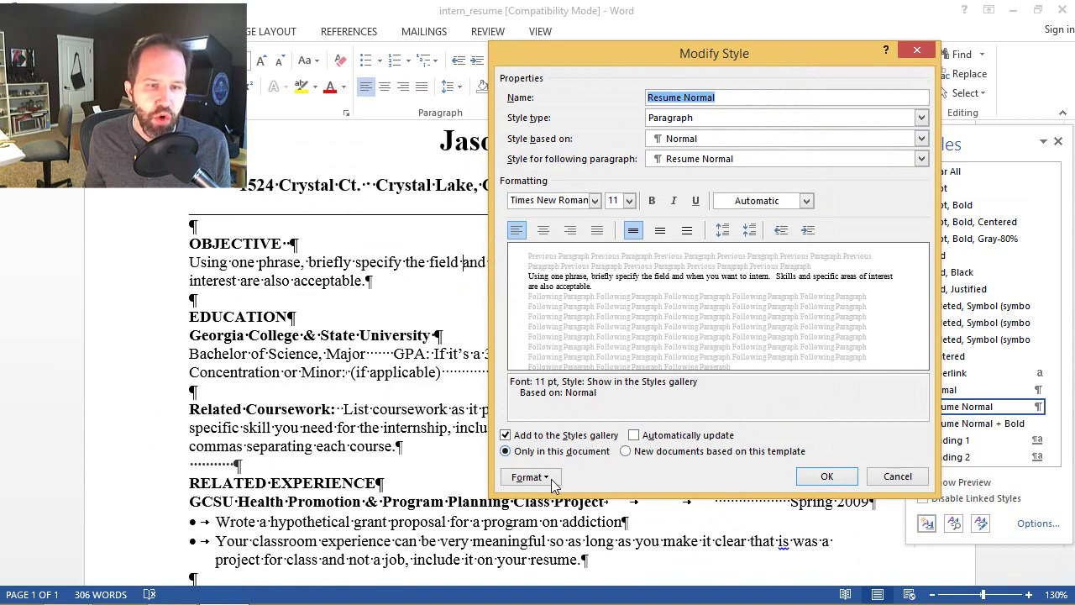
left_click(554, 482)
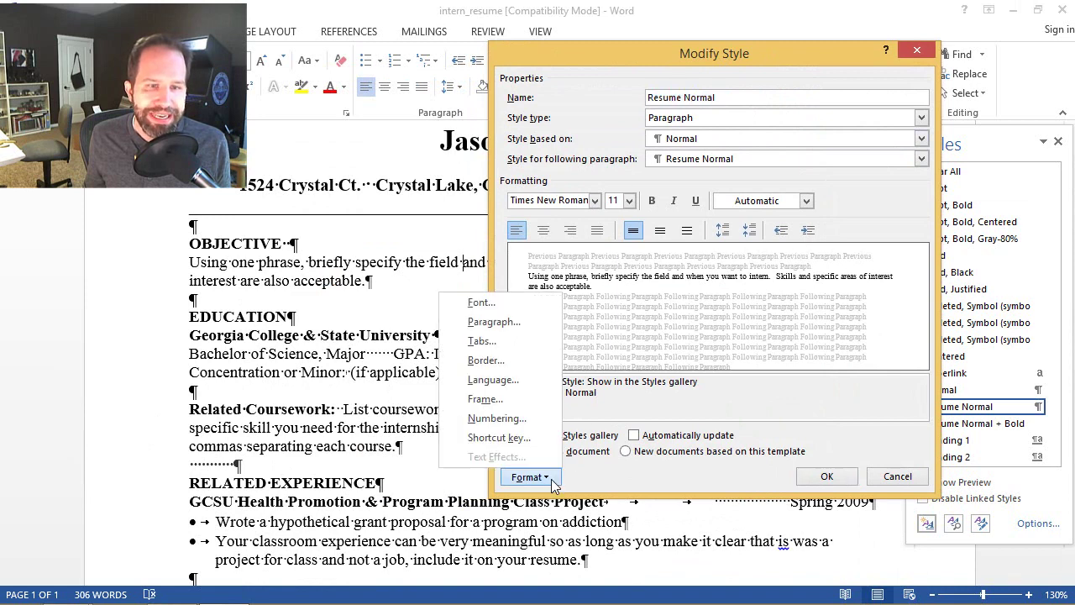
left_click(496, 322)
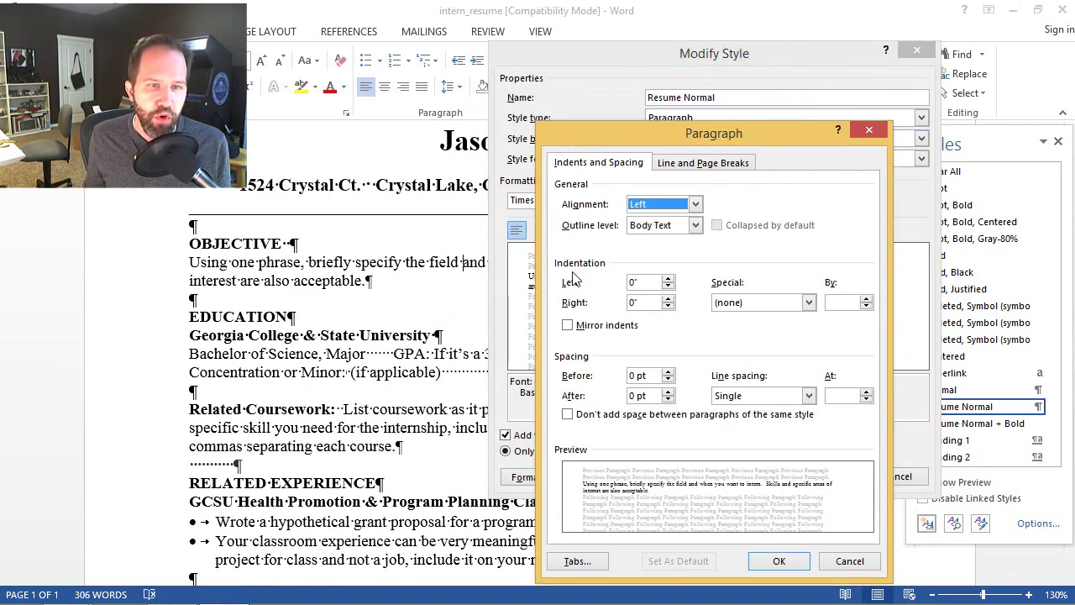
double_click(651, 284)
type(".5")
key("Tab")
left_click(758, 560)
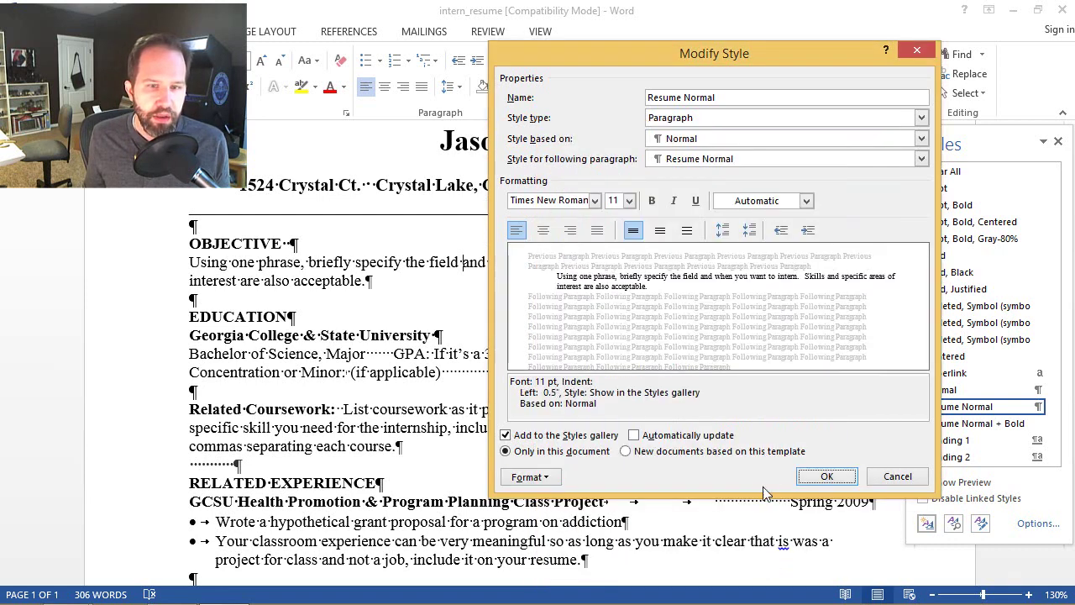
left_click(826, 477)
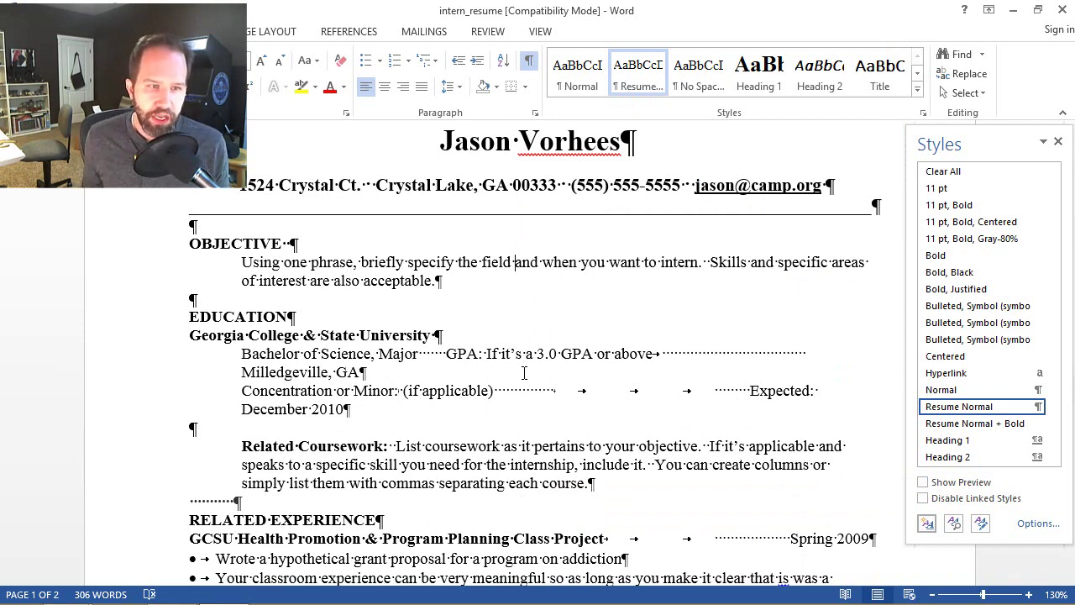
key("ctrl+z")
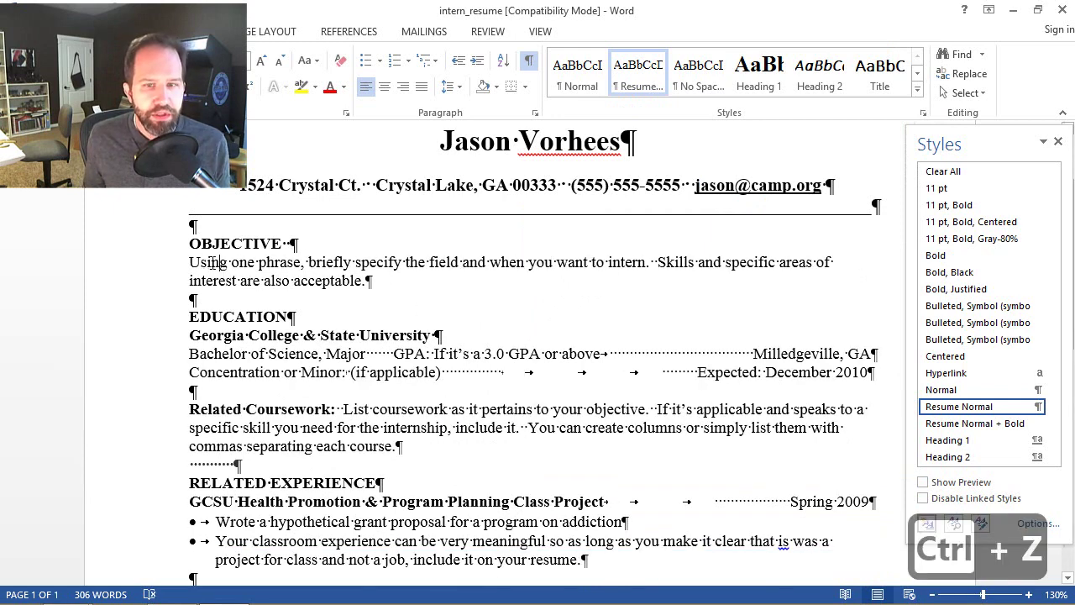
triple_click(244, 267)
left_click(280, 267)
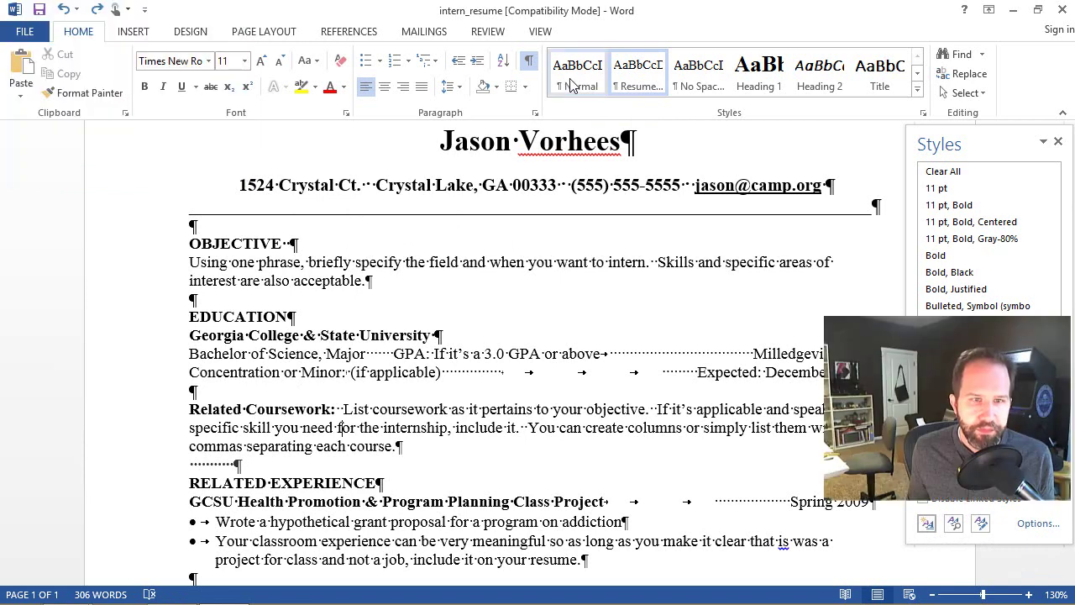
left_click(510, 261)
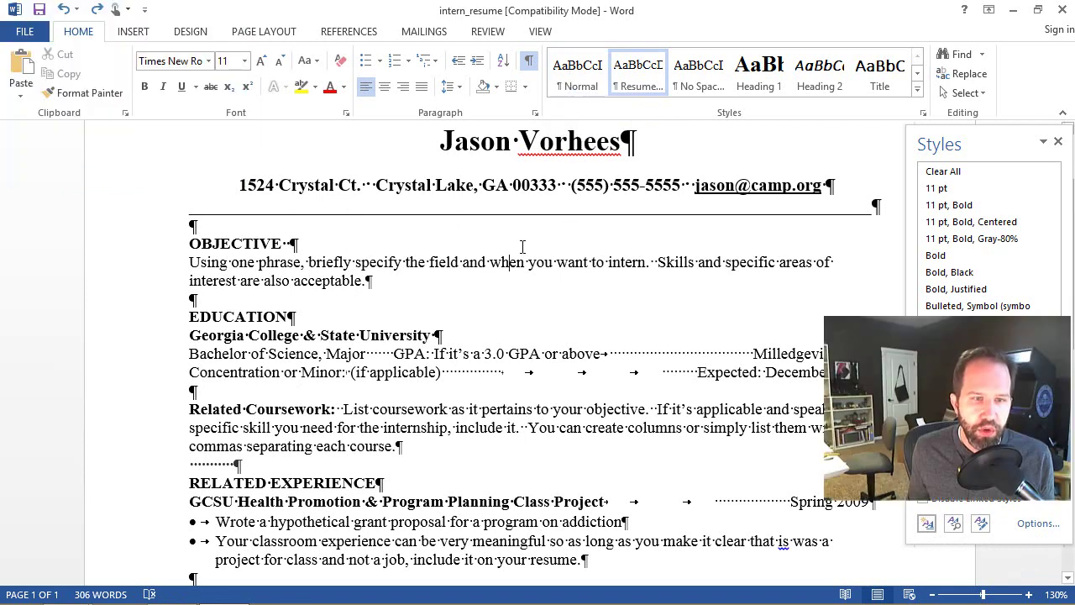
right_click(587, 79)
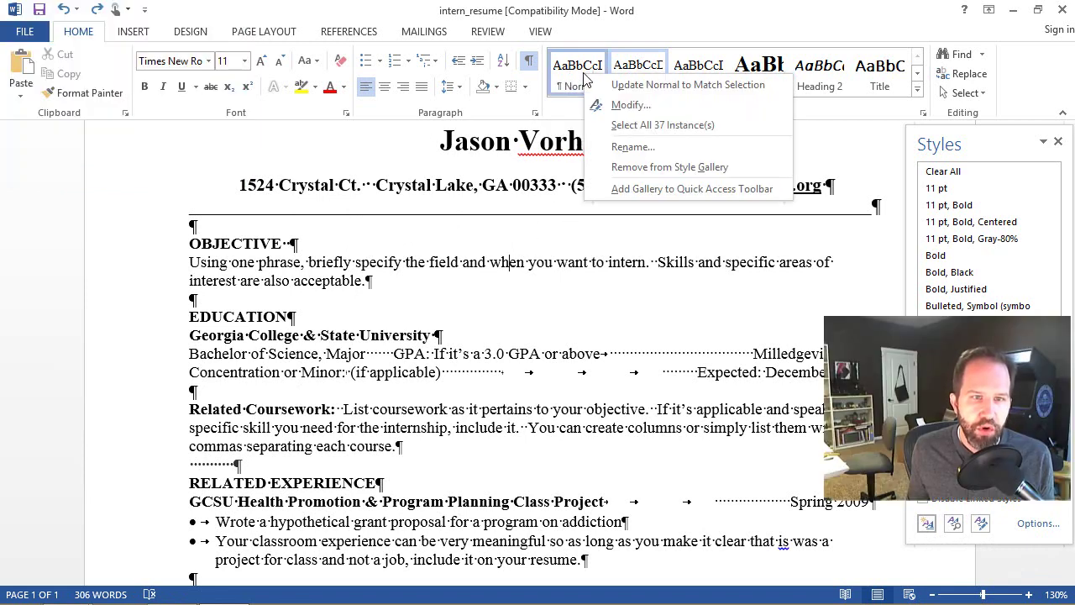
left_click(642, 125)
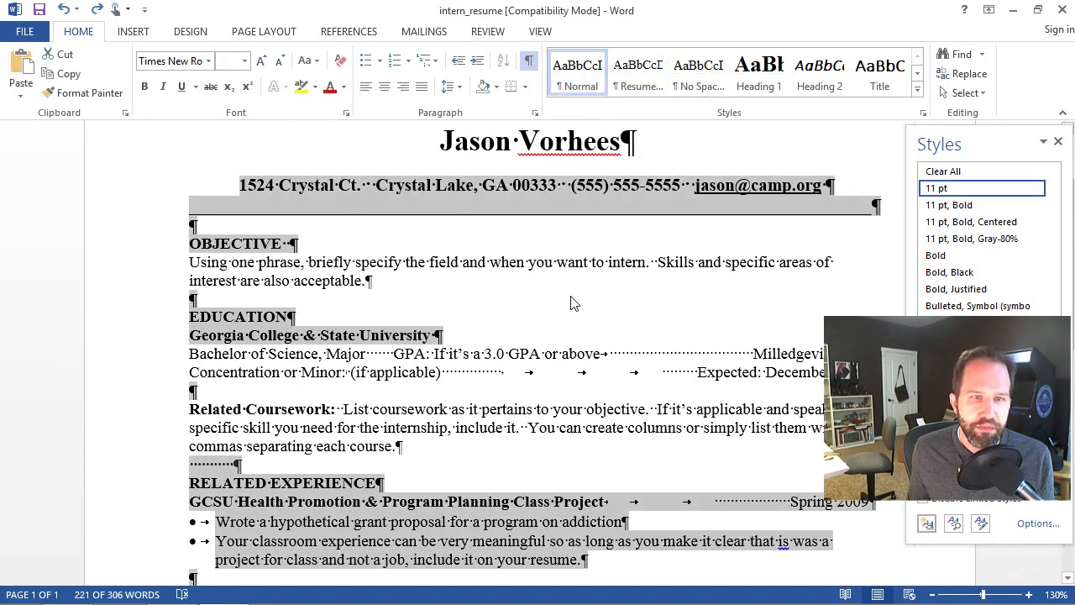
left_click(647, 71)
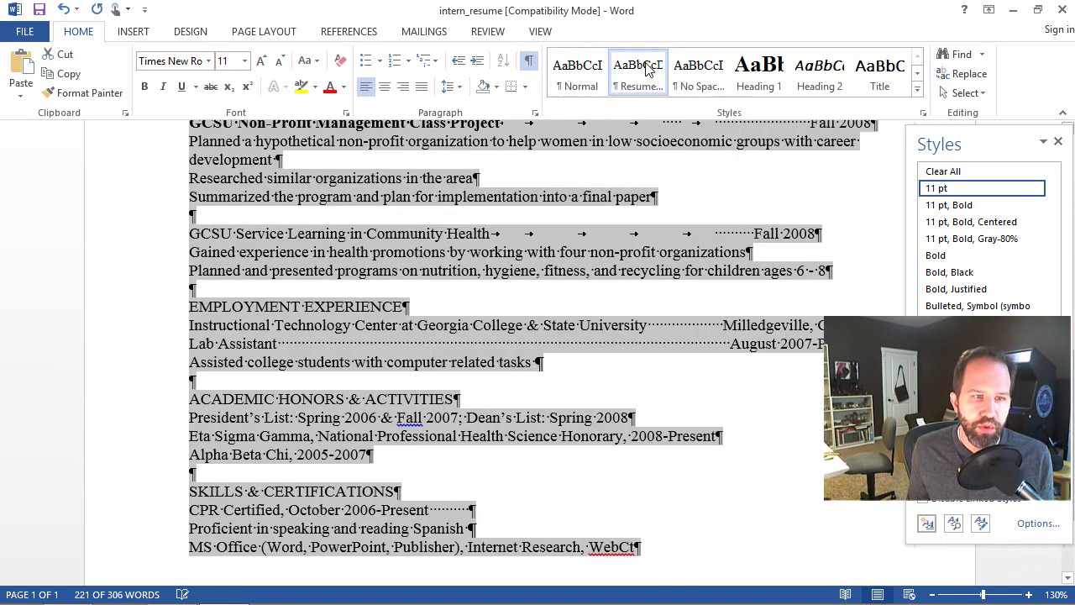
key("ctrl+z")
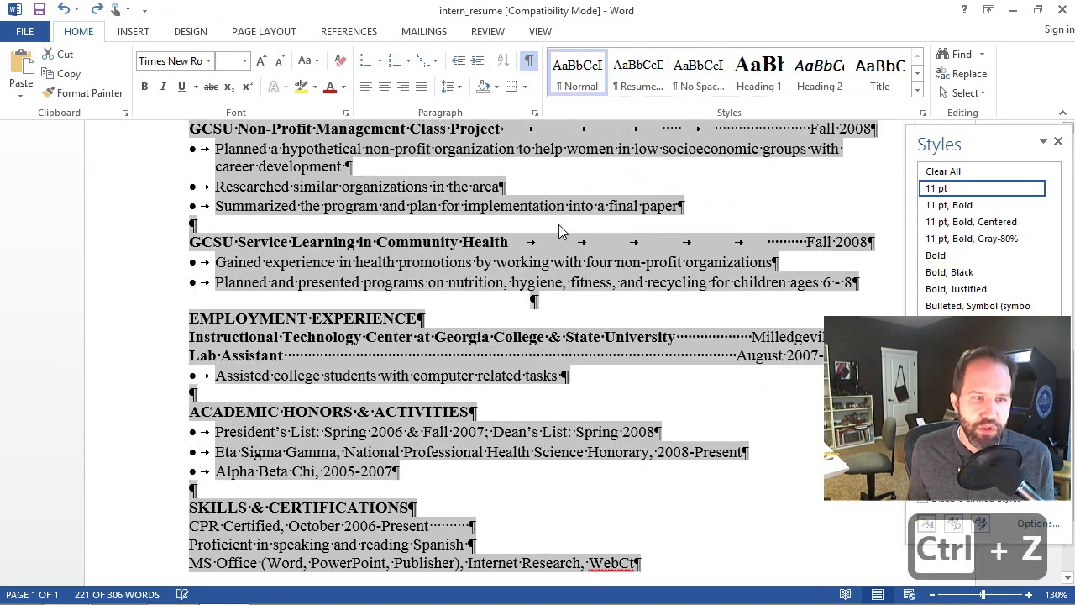
left_click(557, 227)
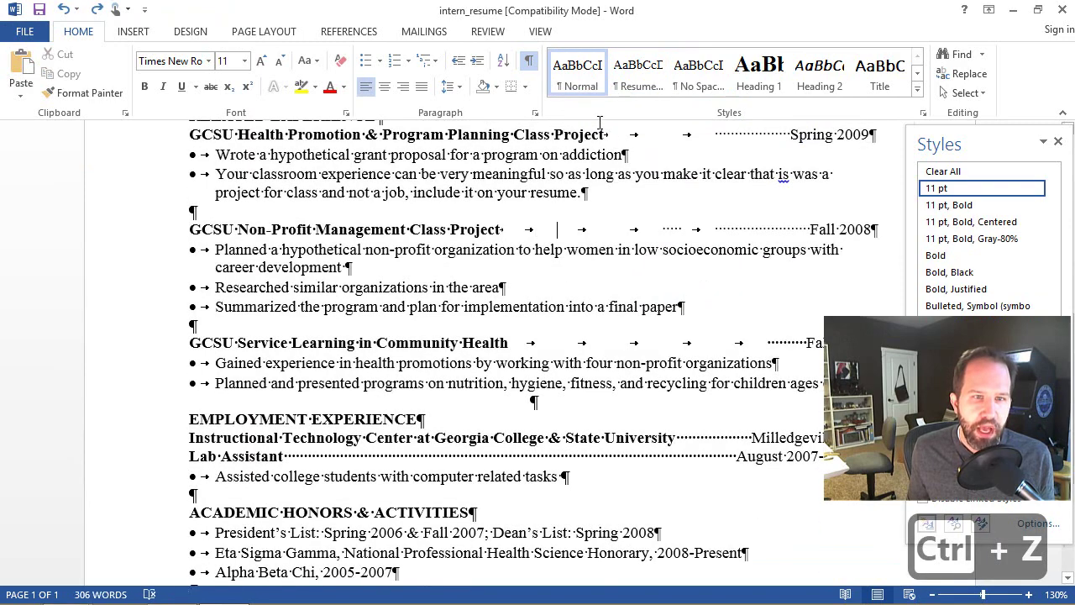
right_click(654, 80)
left_click(690, 126)
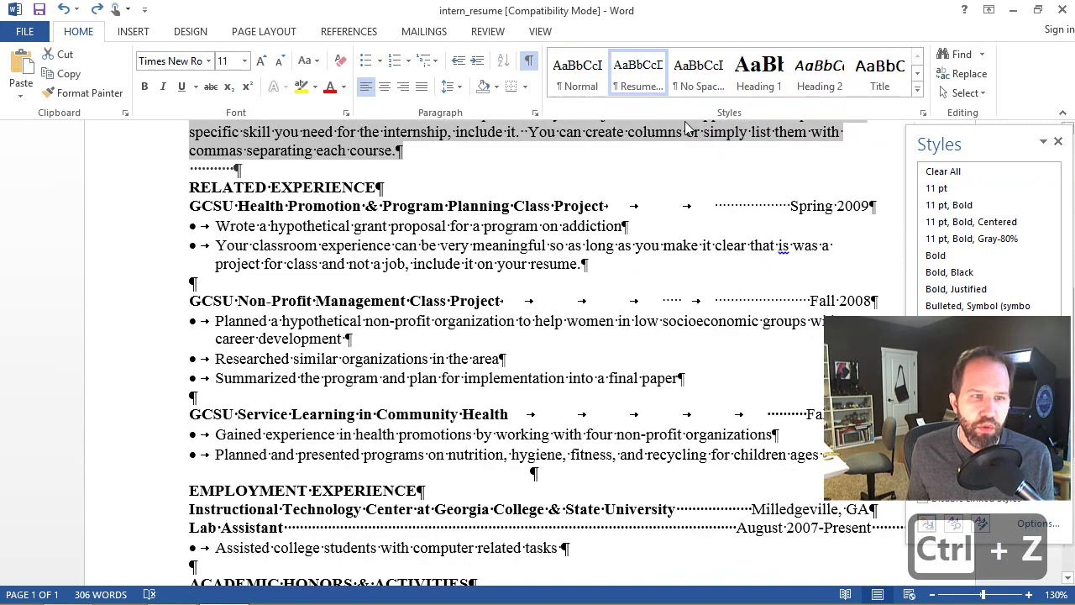
scroll(637, 210, "up", 6)
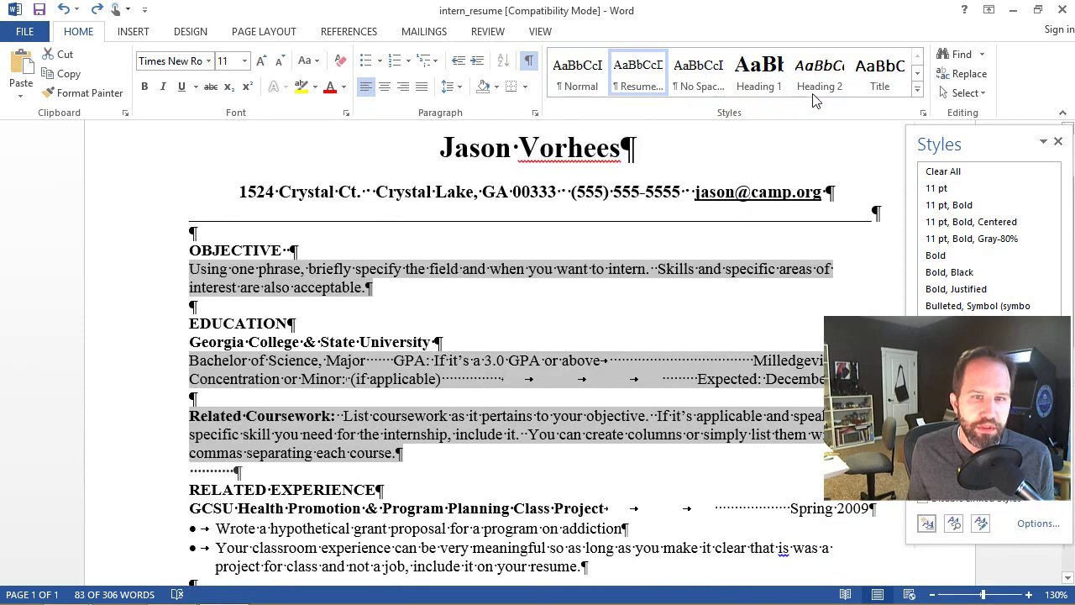
left_click(825, 81)
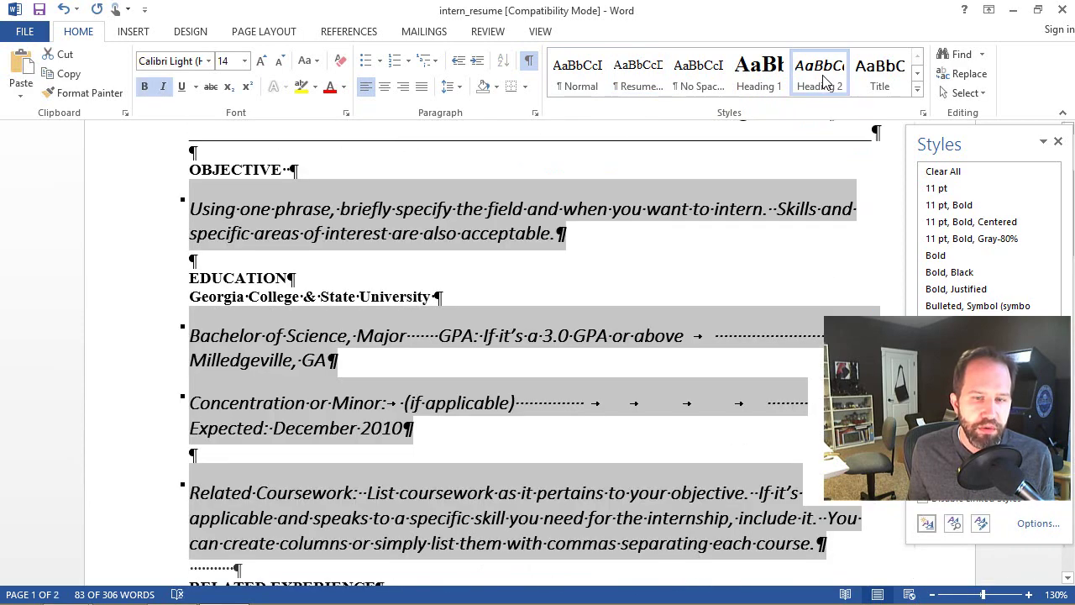
key("ctrl+z")
left_click(497, 220)
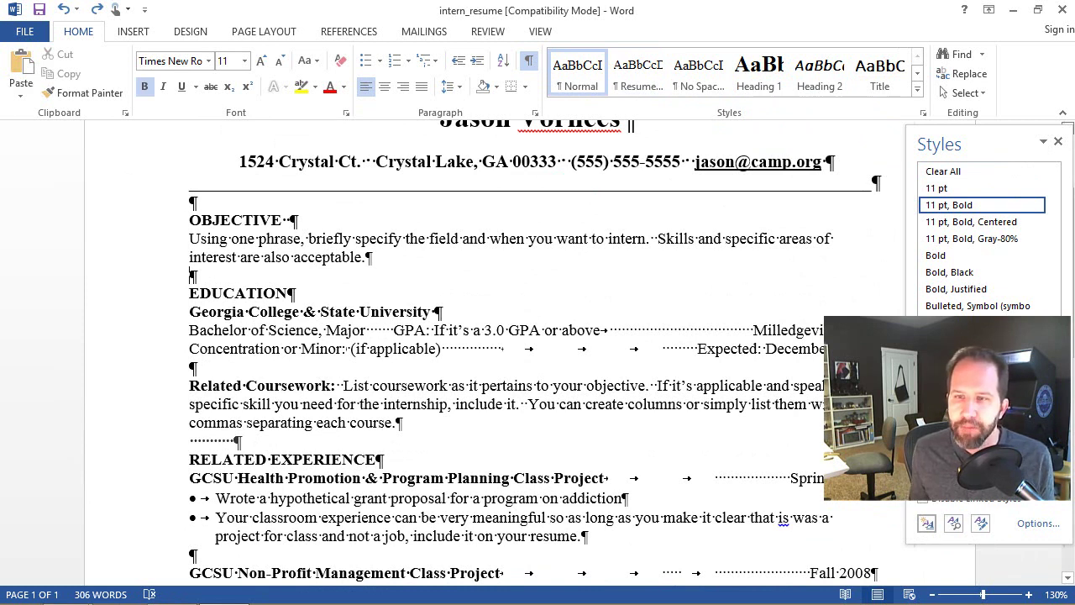
Step: In Word Options > Advanced, set the Draft and Outline style area pane width to 1.5"
left_click(25, 31)
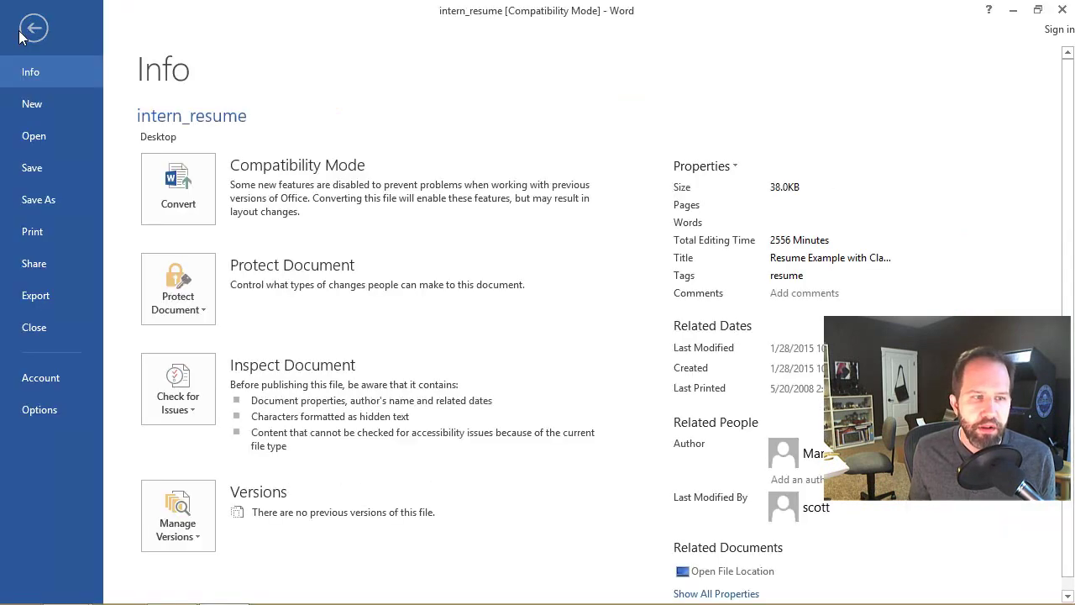
left_click(49, 410)
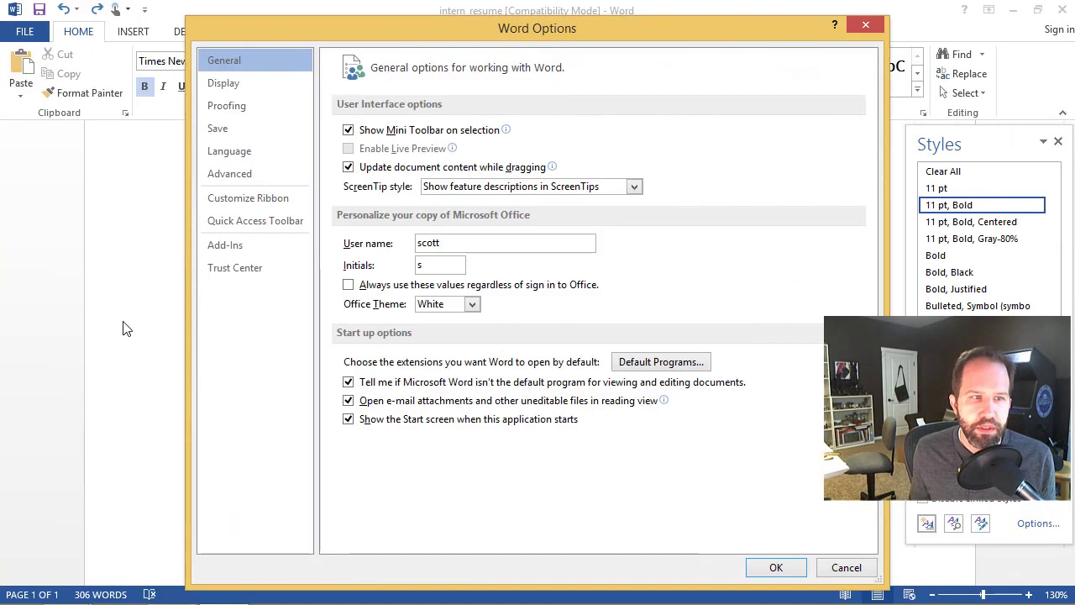
left_click(232, 174)
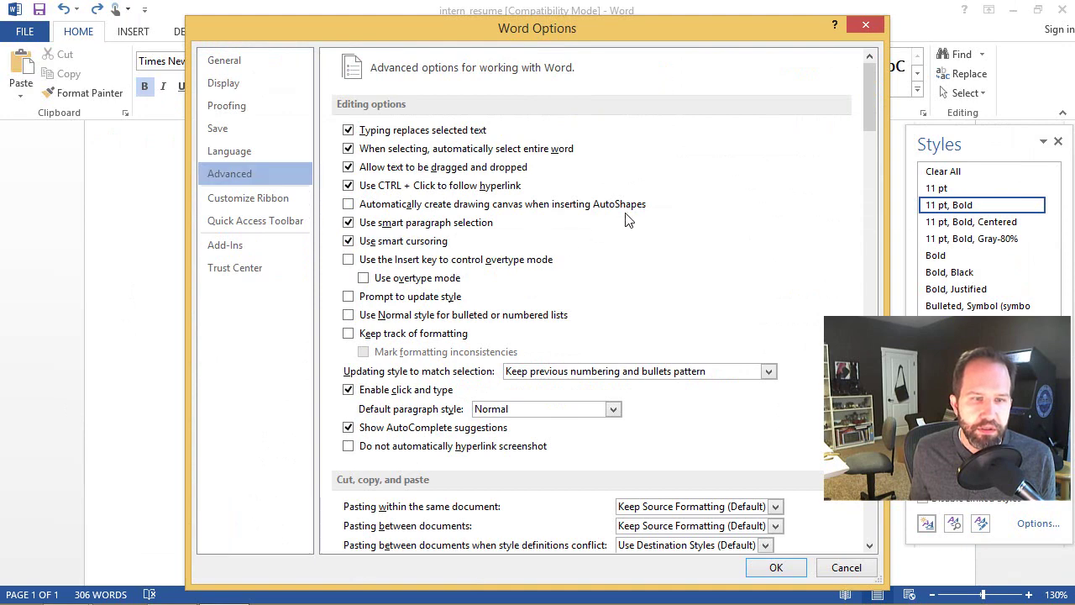
scroll(632, 218, "down", 10)
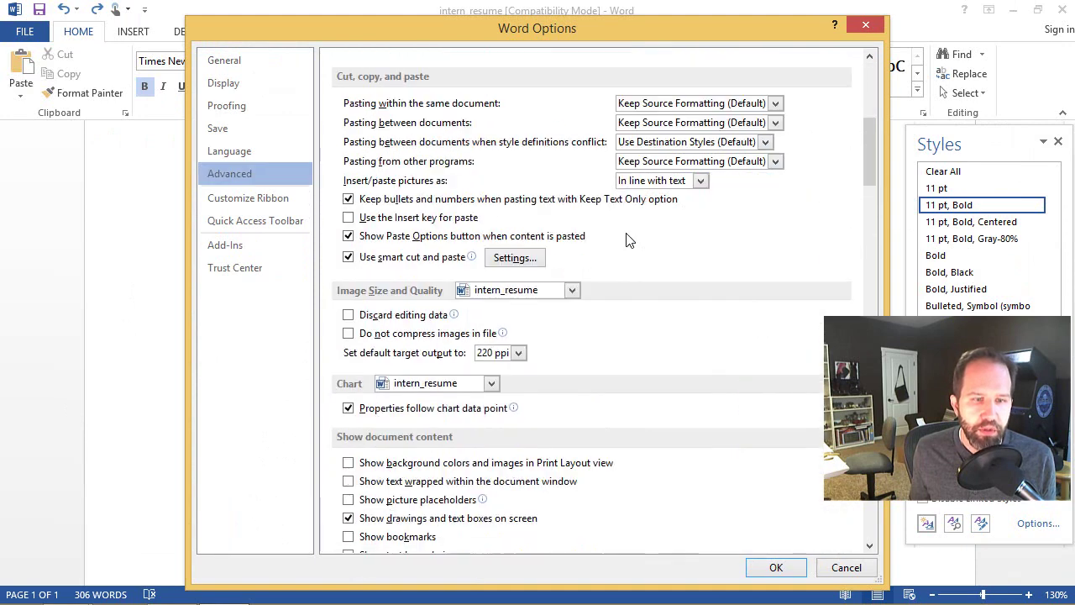
scroll(624, 247, "down", 8)
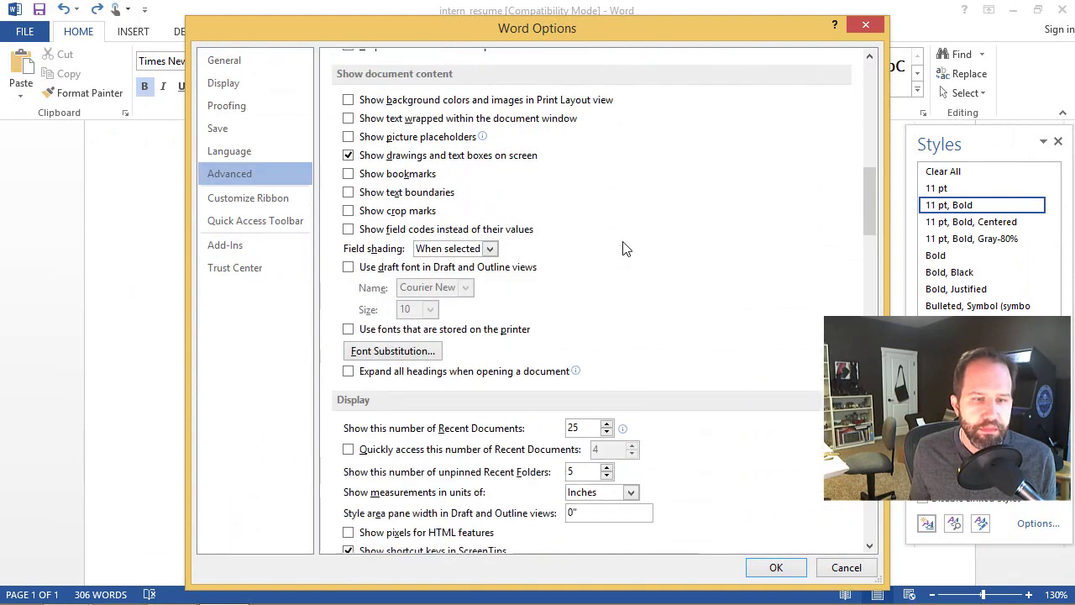
scroll(624, 250, "down", 2)
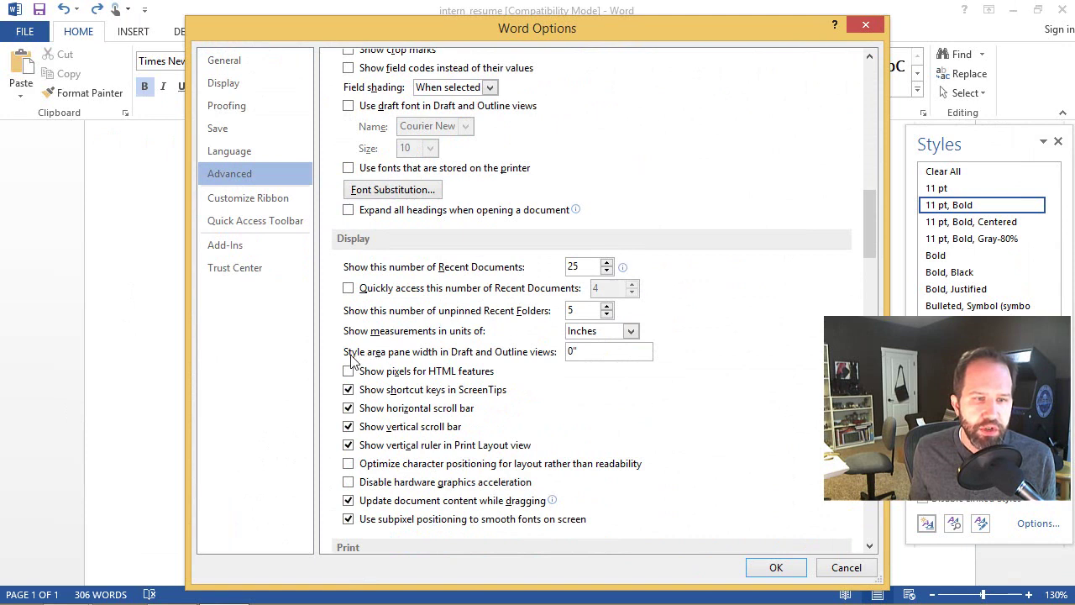
double_click(567, 353)
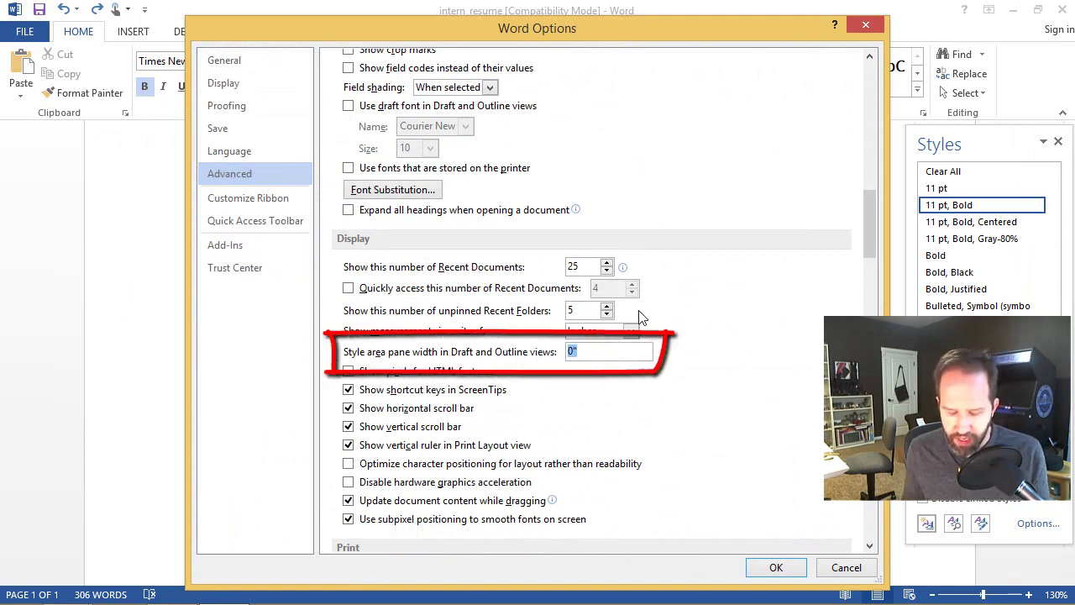
type("1.5")
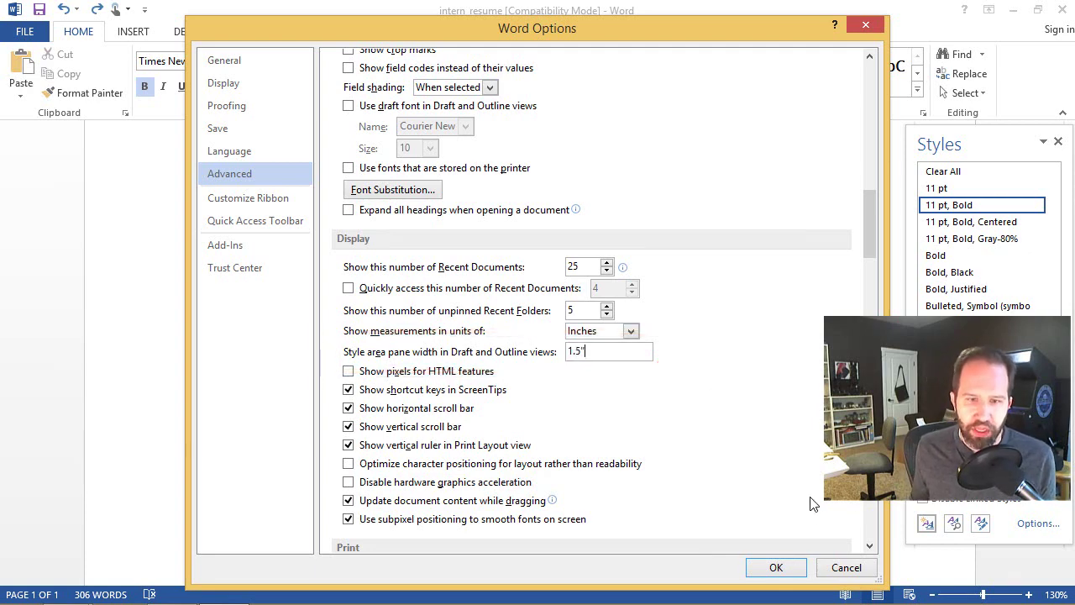
left_click(792, 567)
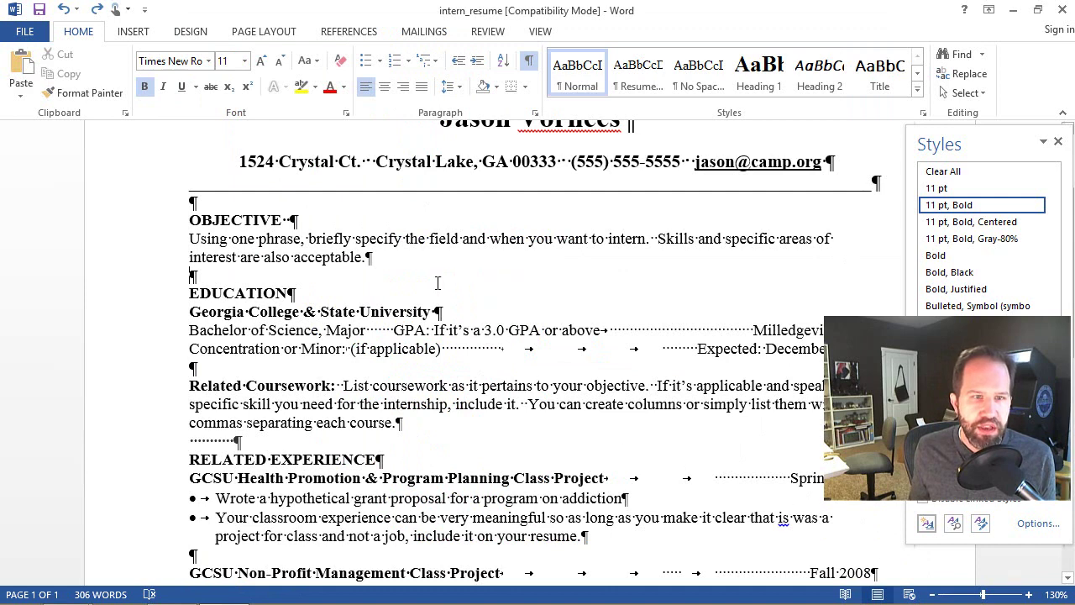
Step: Switch the résumé to Draft view so style names show beside the paragraphs
left_click(540, 32)
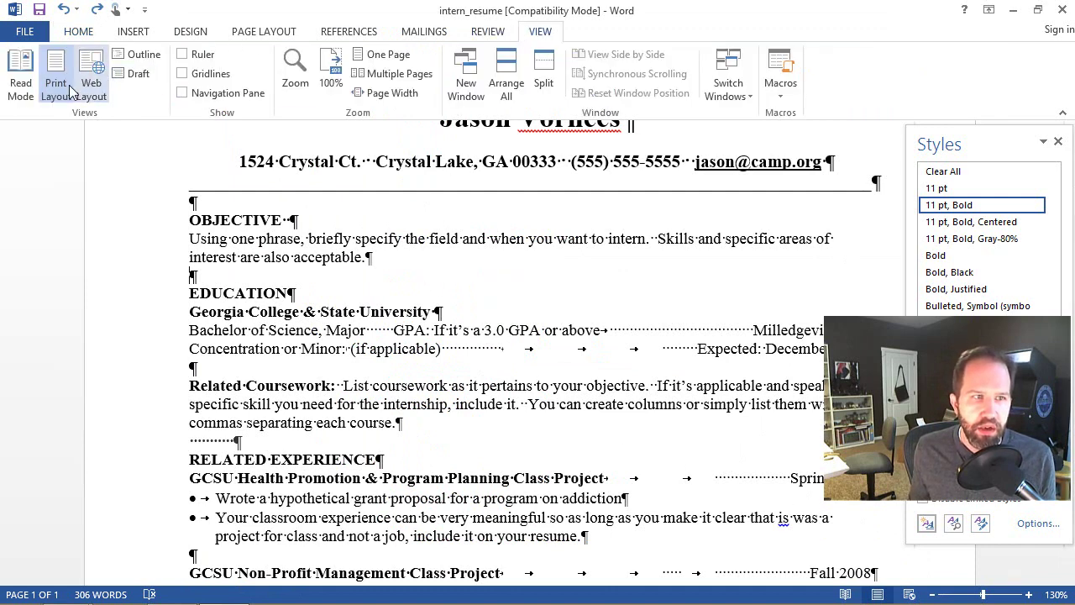
left_click(134, 74)
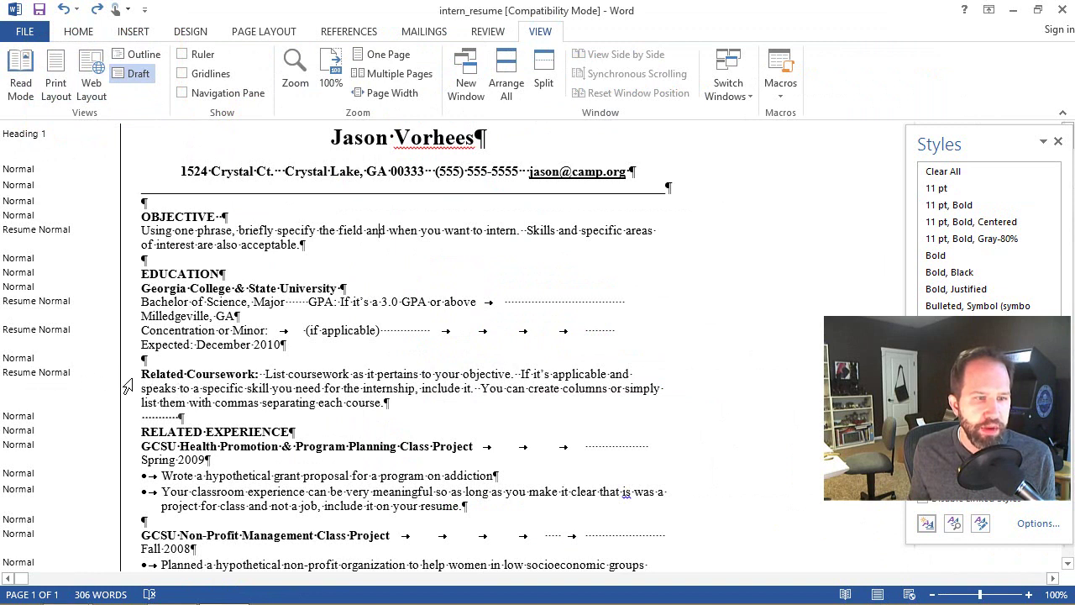
left_click(169, 274)
Step: Apply Heading 2 to EDUCATION, OBJECTIVE and RELATED EXPERIENCE
left_click(84, 36)
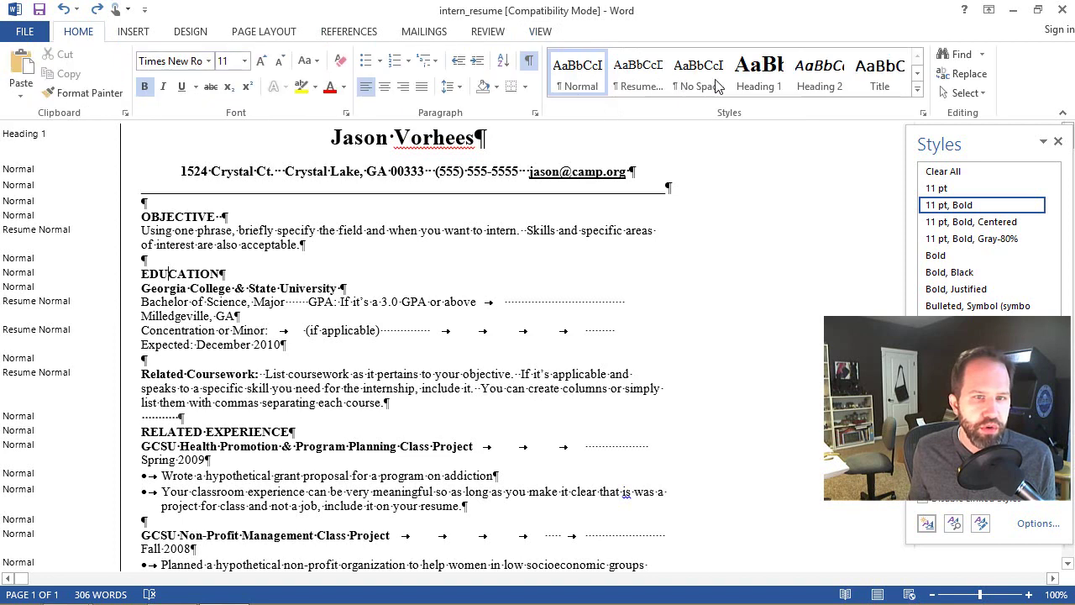
left_click(810, 74)
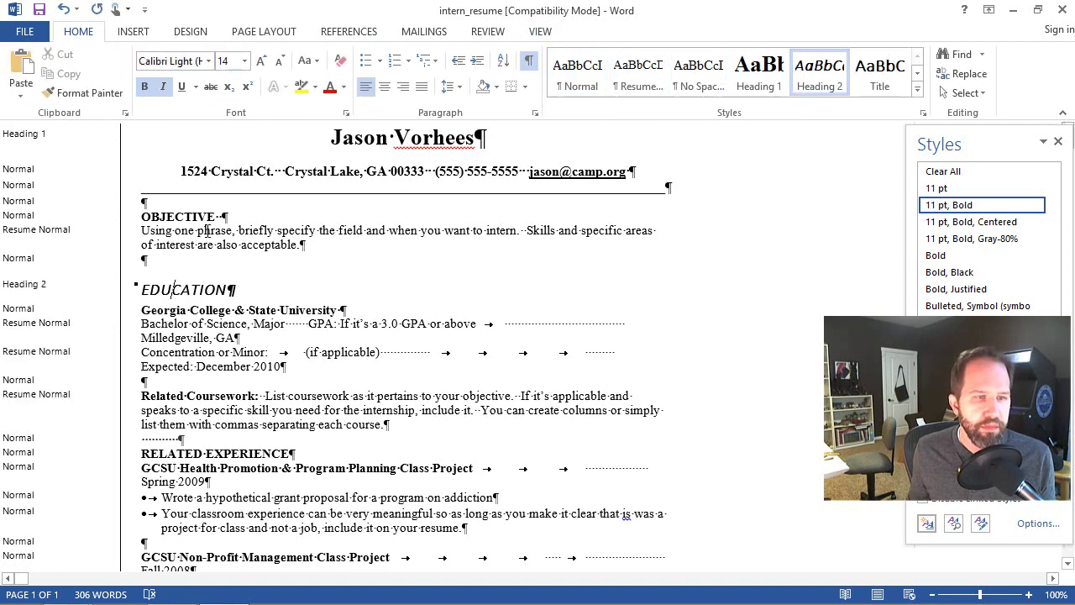
left_click(819, 76)
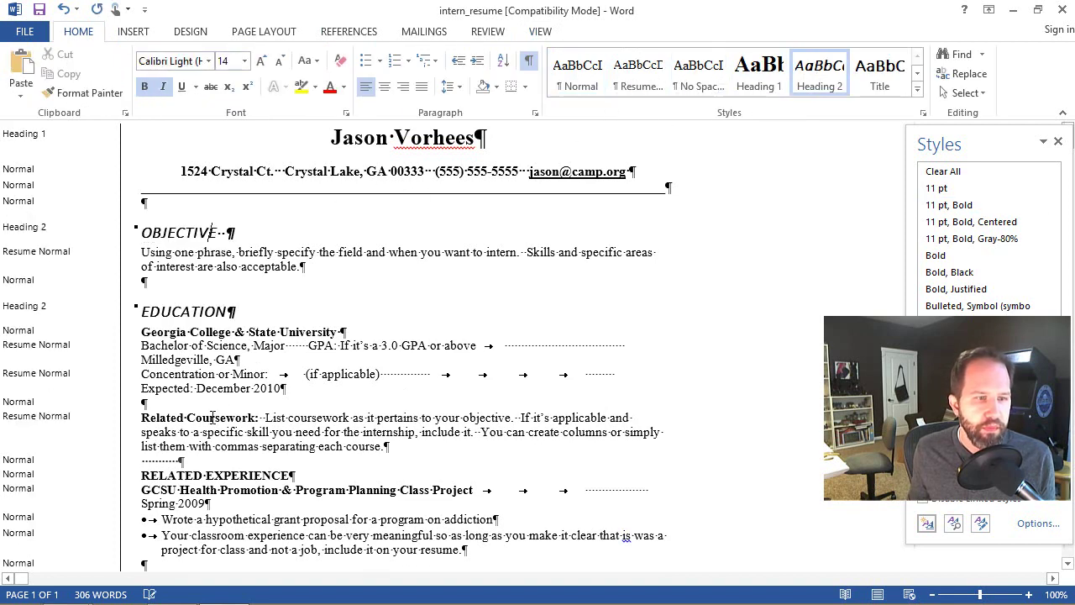
left_click(208, 473)
left_click(816, 74)
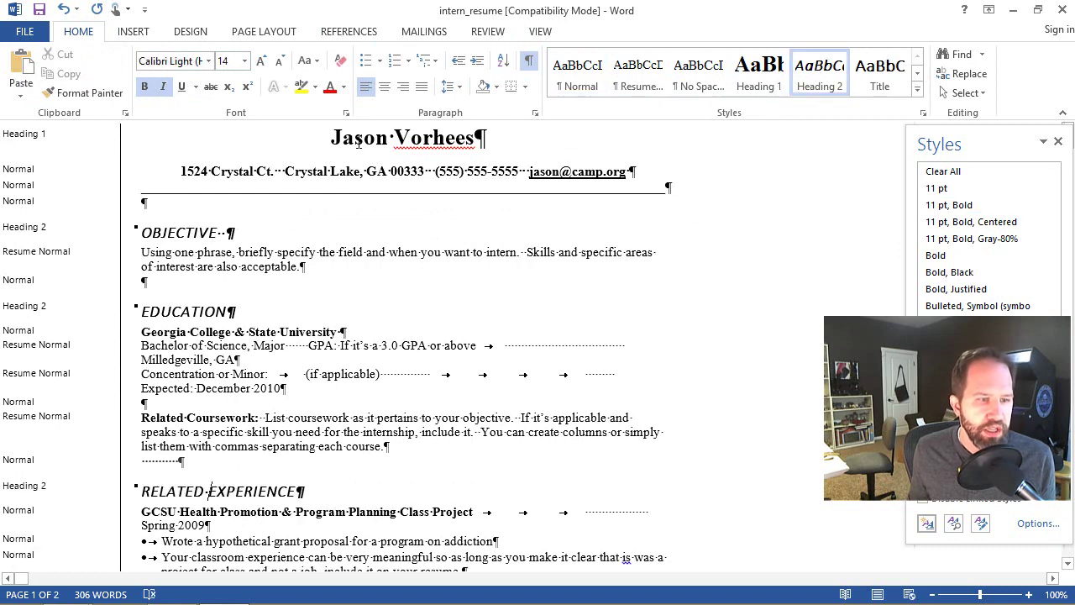
scroll(324, 227, "down", 7)
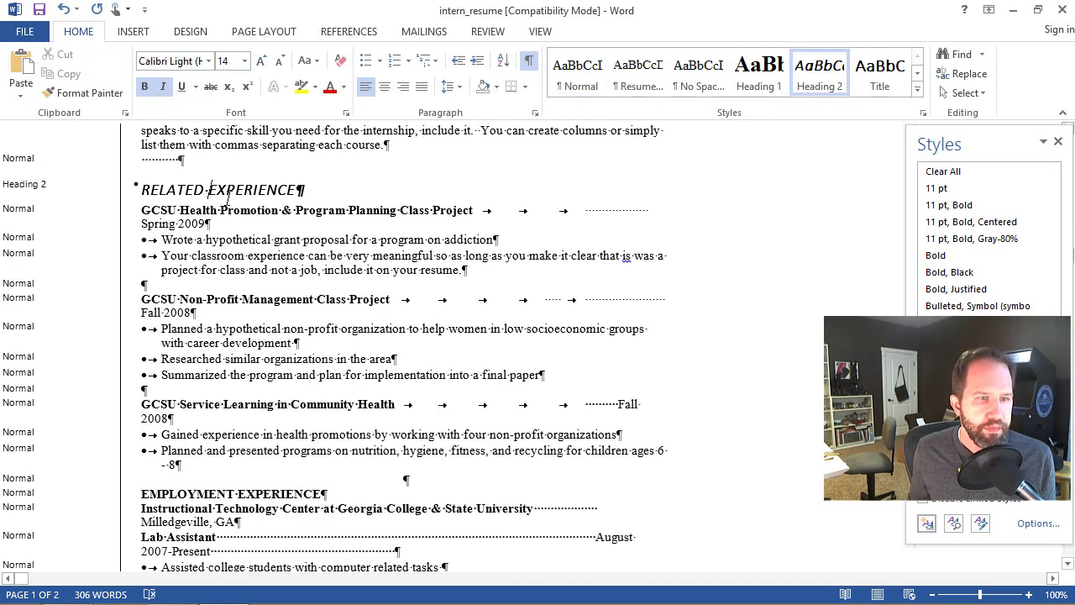
scroll(218, 212, "up", 1)
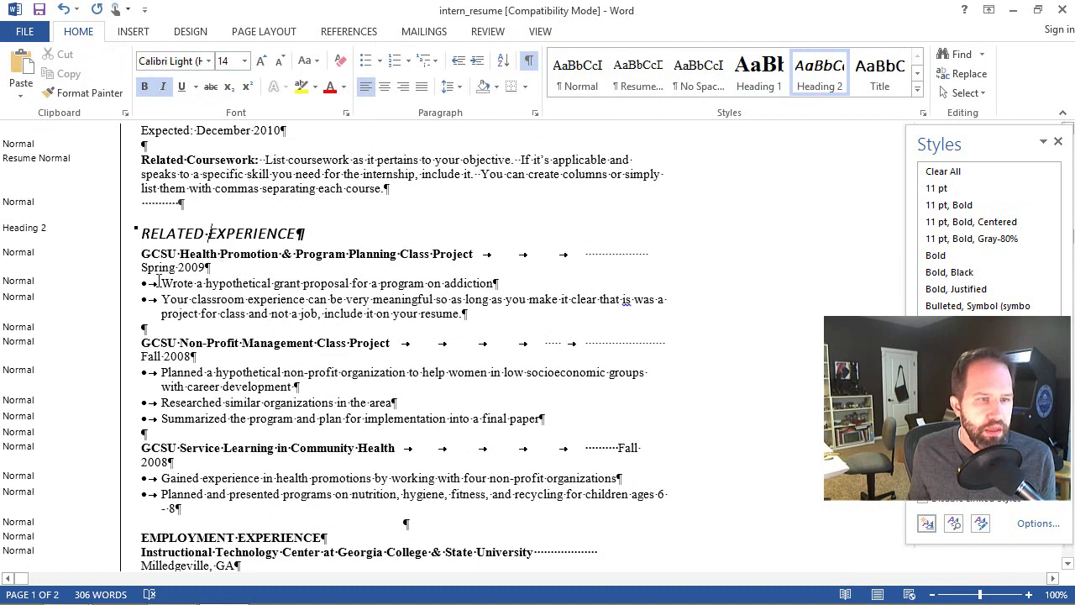
left_click_drag(161, 286, 469, 315)
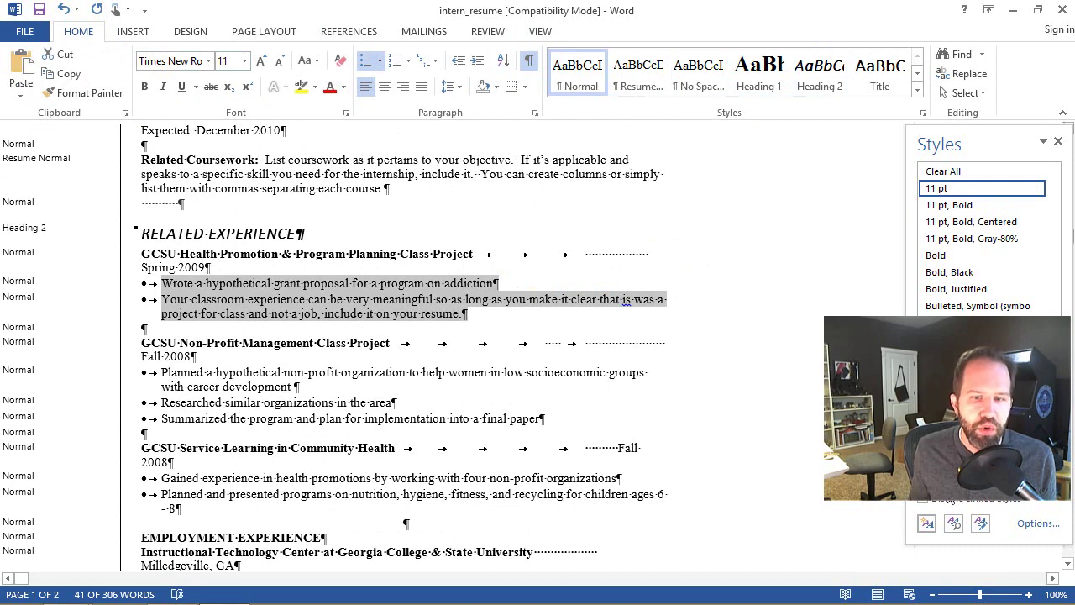
Step: Create a 'Resume Bullets' style using the four-diamond bullet from the two selected bullet points
left_click(927, 524)
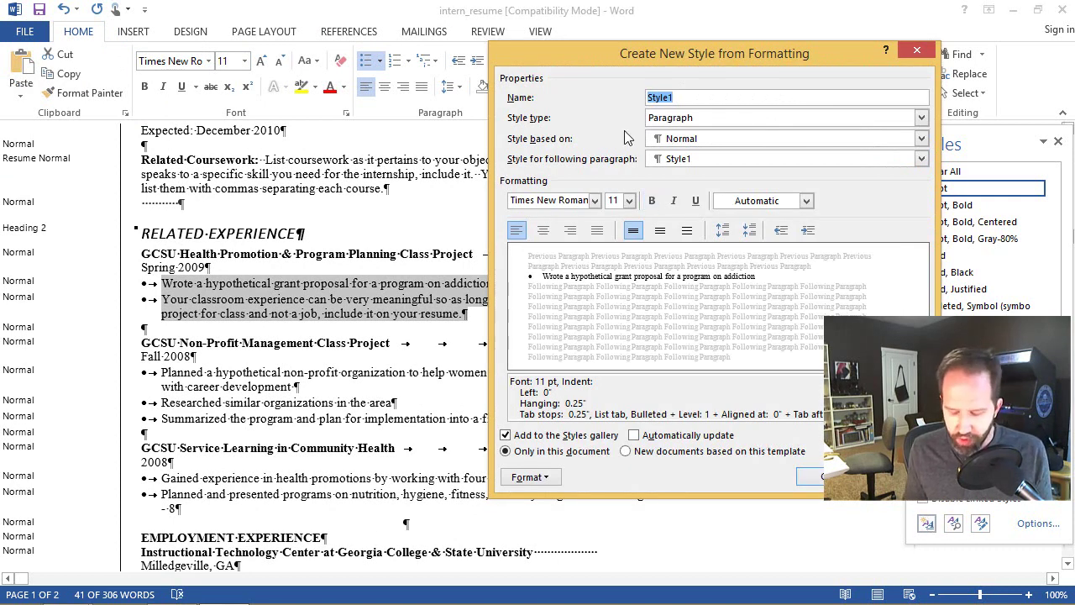
type("Resume")
key("BackSpace")
key("BackSpace")
key("BackSpace")
type("esume Bullets")
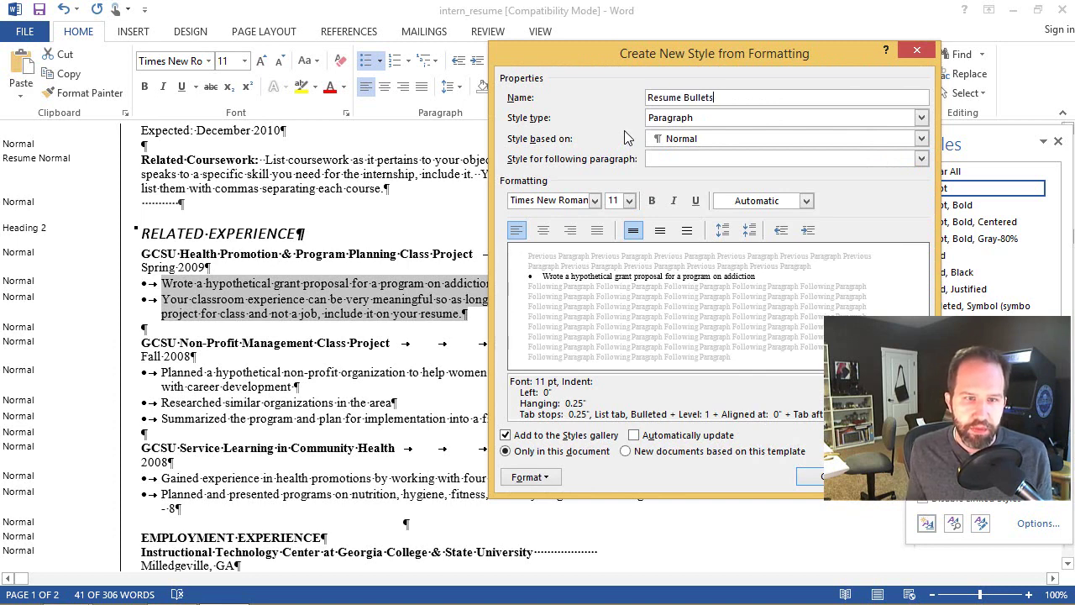
left_click(527, 477)
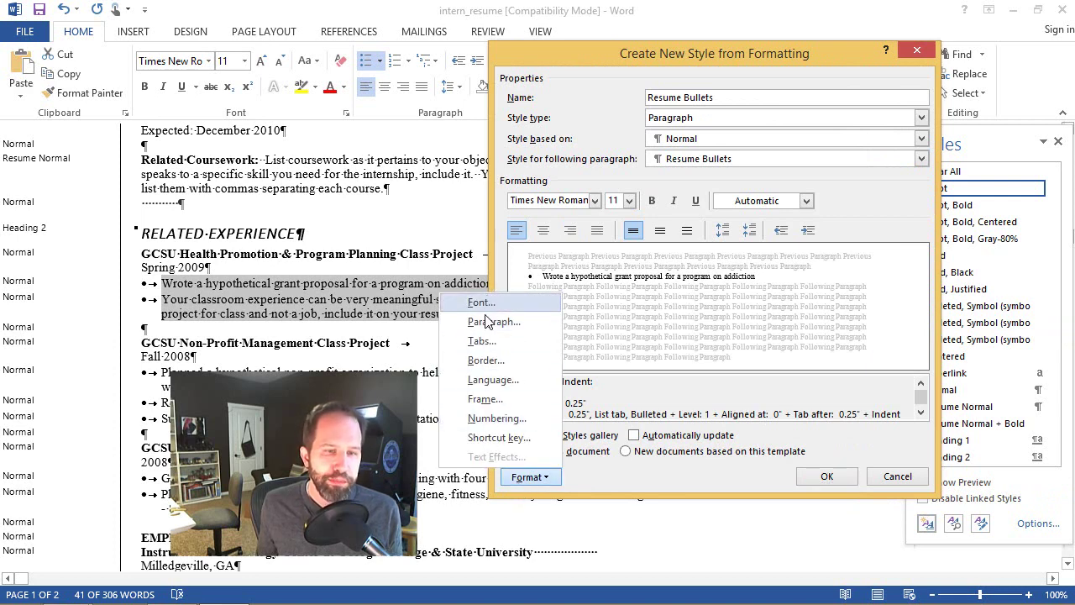
left_click(493, 419)
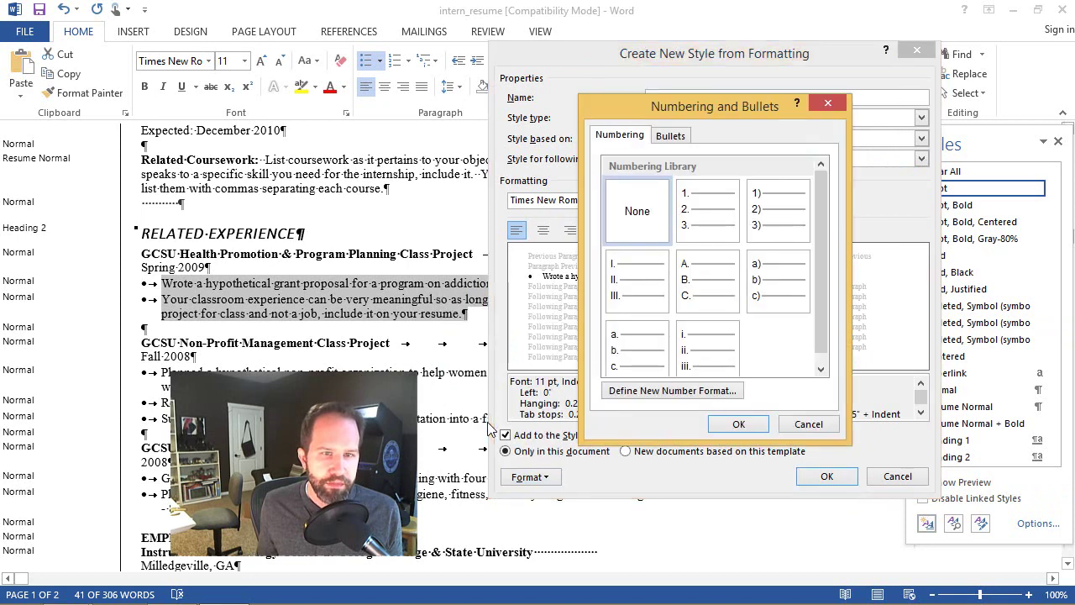
left_click(670, 136)
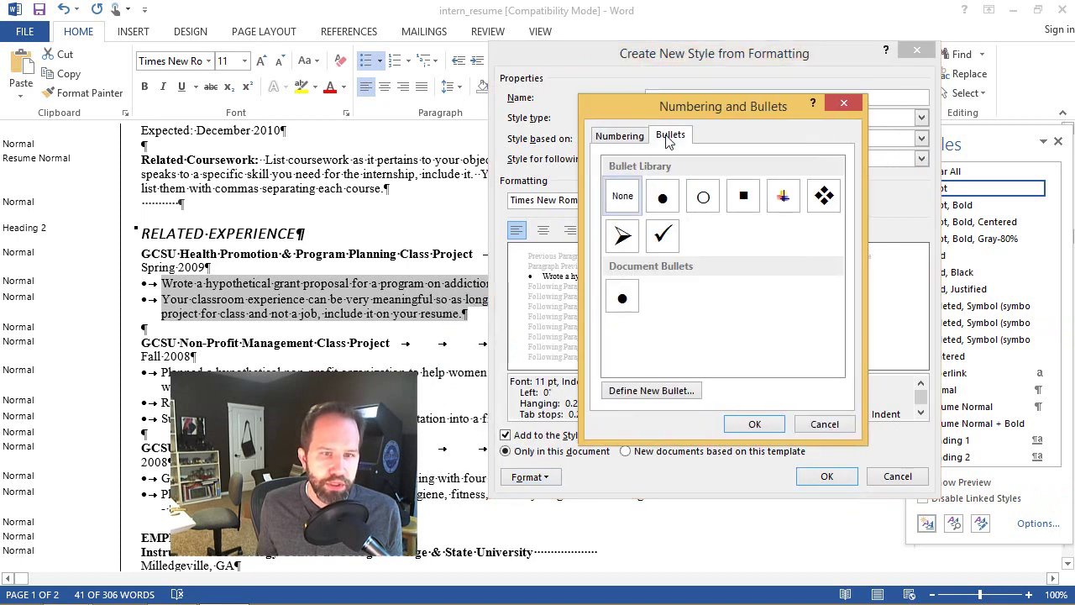
left_click(825, 200)
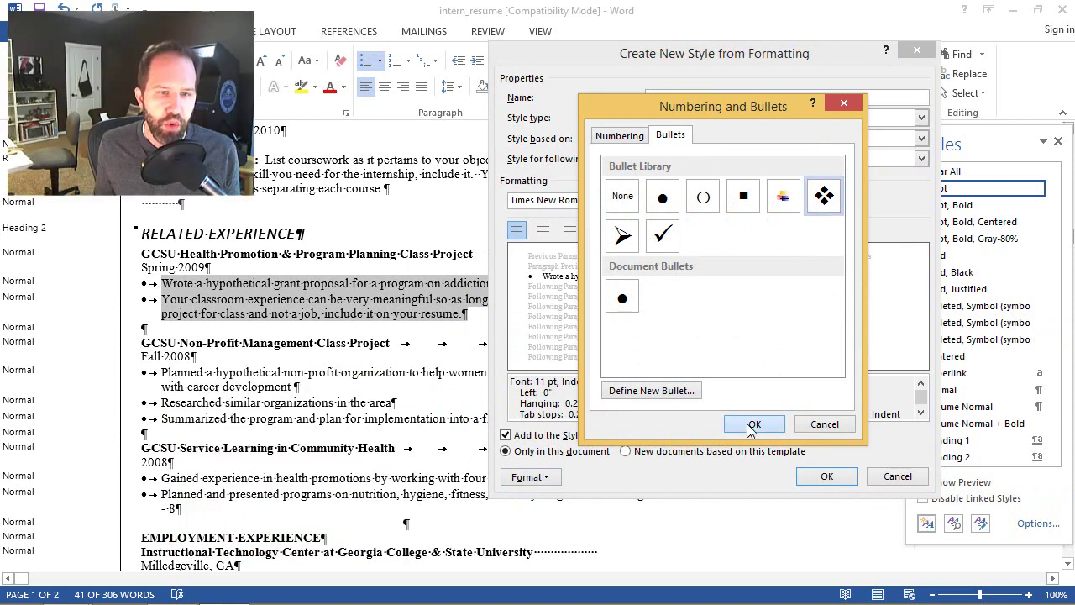
left_click(754, 423)
left_click(824, 476)
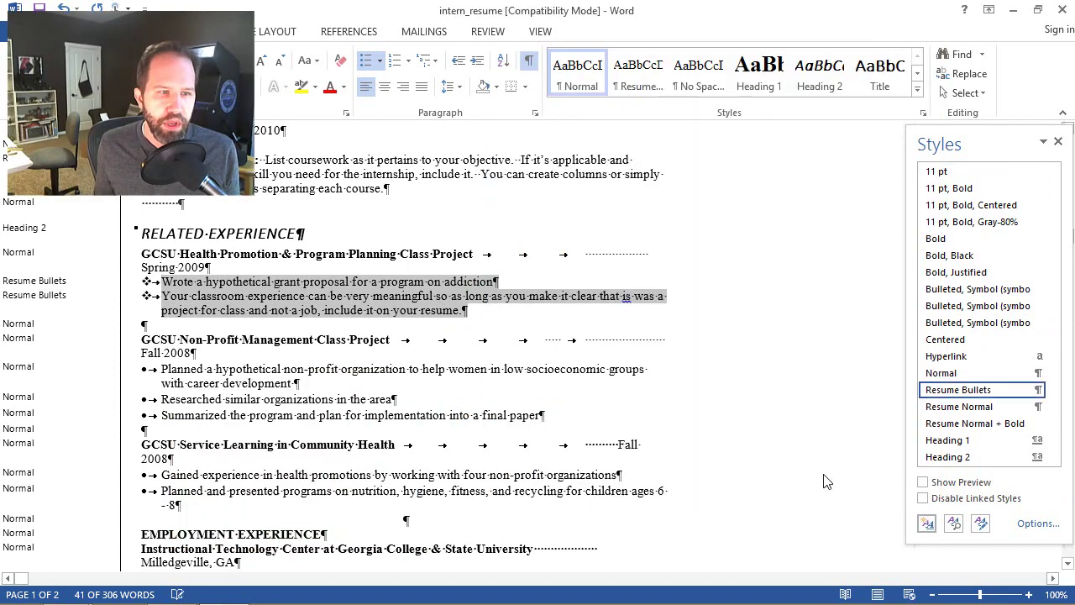
Step: Apply Resume Bullets to the three non-profit project bullets and the following bullet group
left_click(187, 284)
left_click_drag(126, 388, 132, 417)
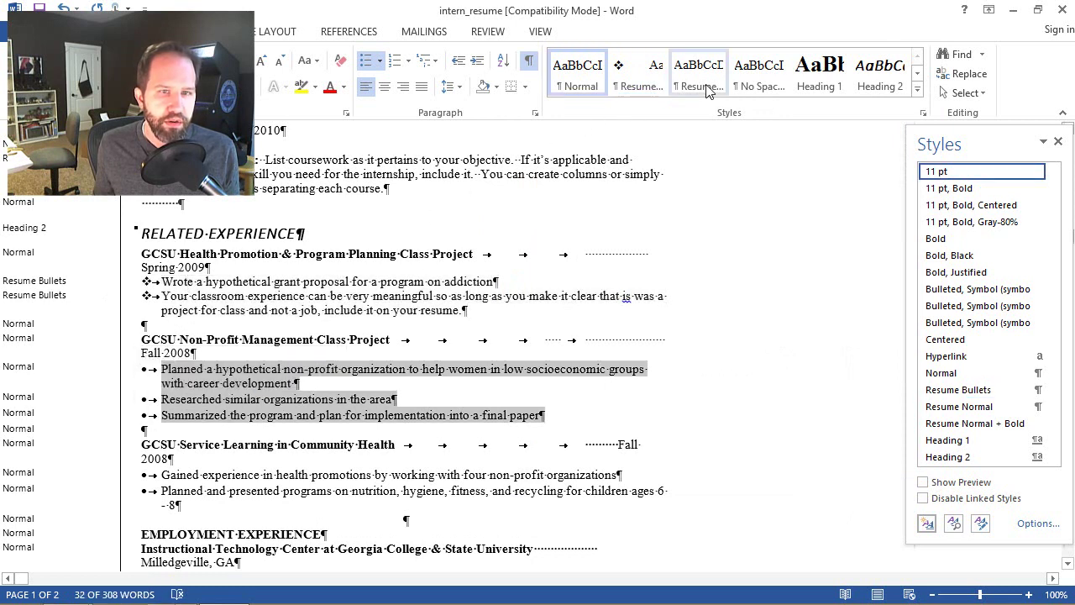
left_click(638, 80)
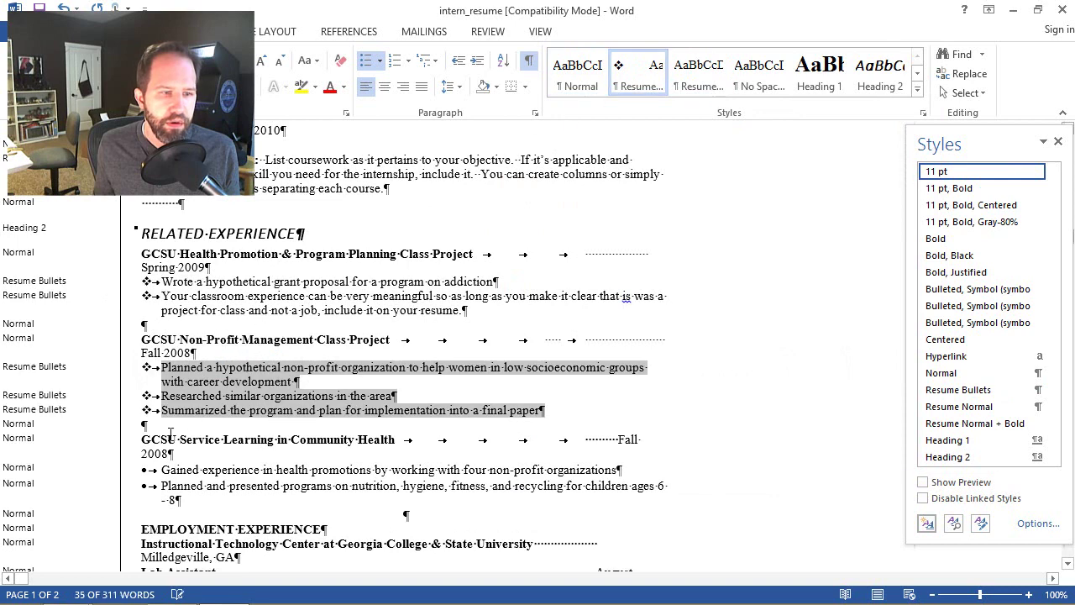
left_click_drag(121, 480, 124, 495)
key("F4")
Step: Apply Resume Bullets to the service learning, Lab Assistant and three Academic Honors bullets
scroll(229, 309, "down", 6)
left_click(229, 309)
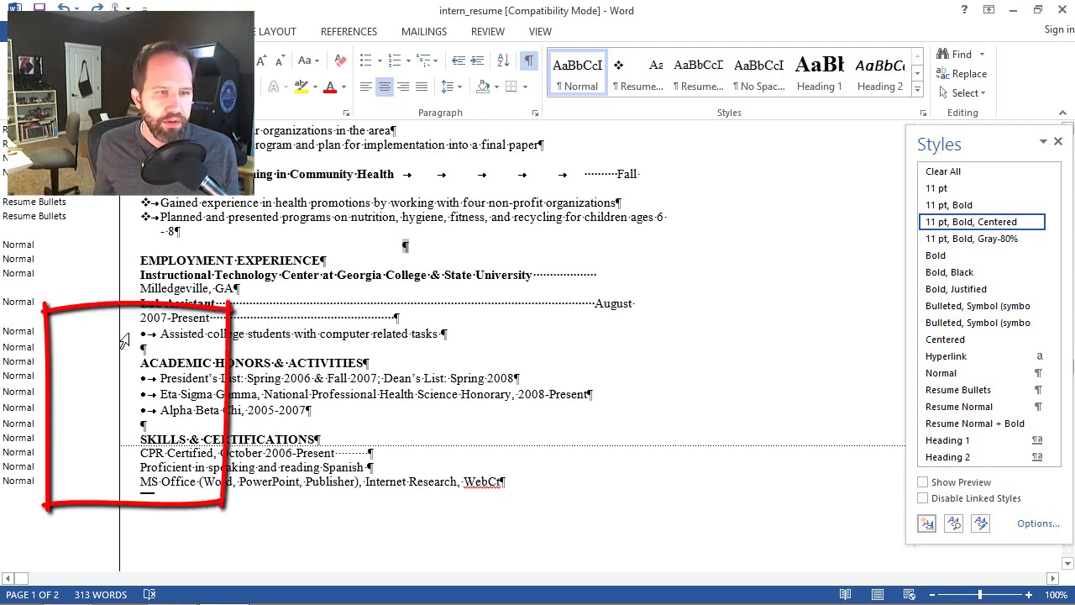
left_click(123, 339)
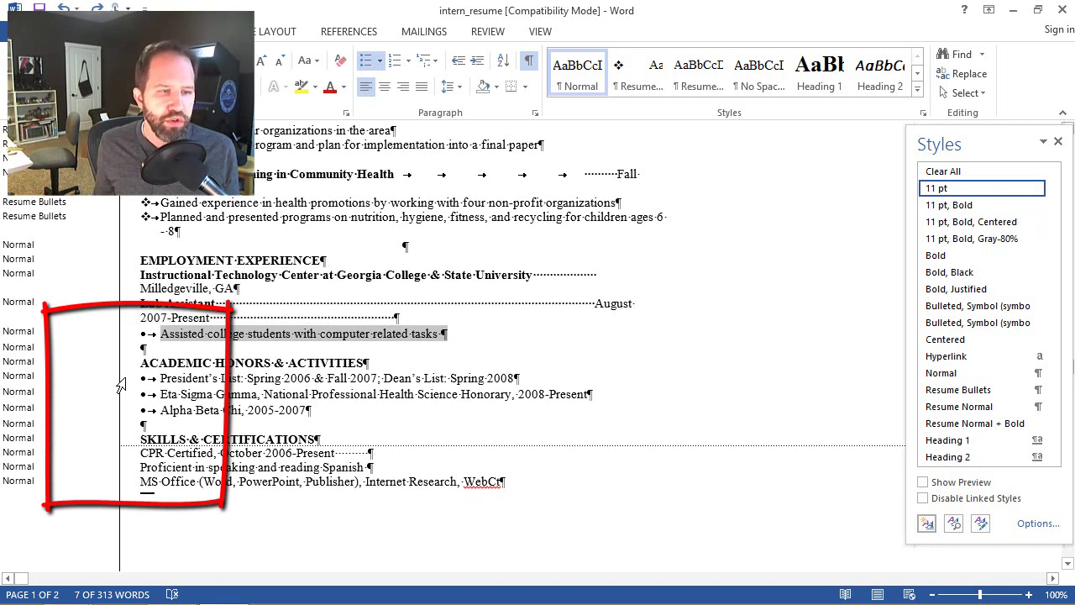
left_click_drag(120, 384, 122, 413)
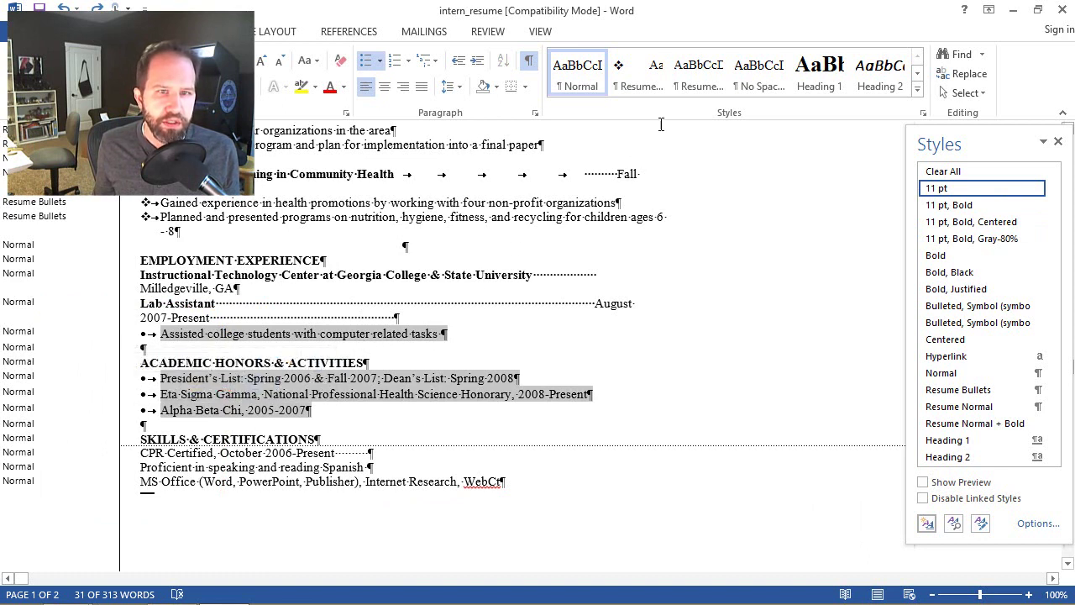
left_click(643, 76)
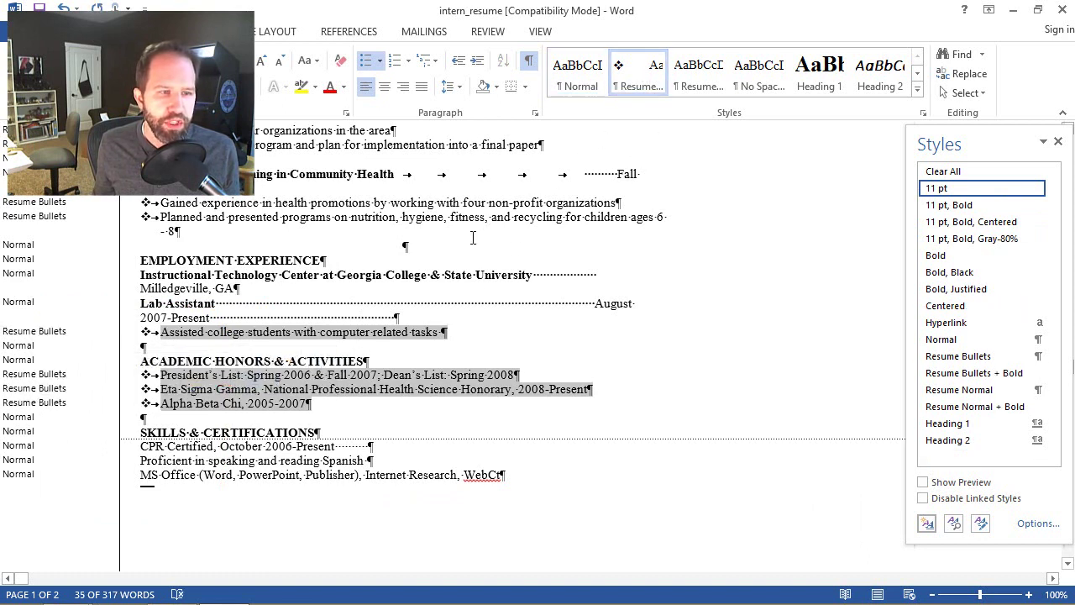
left_click(324, 244)
Step: Modify the Resume Bullets style to use a checkmark bullet instead of the diamond
scroll(329, 236, "up", 2)
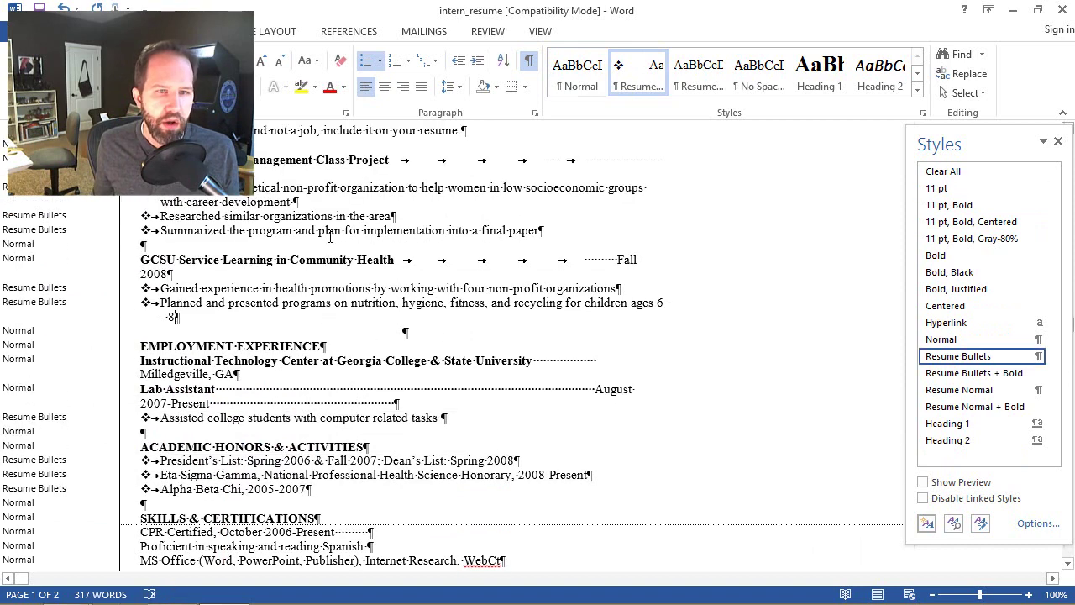
right_click(660, 77)
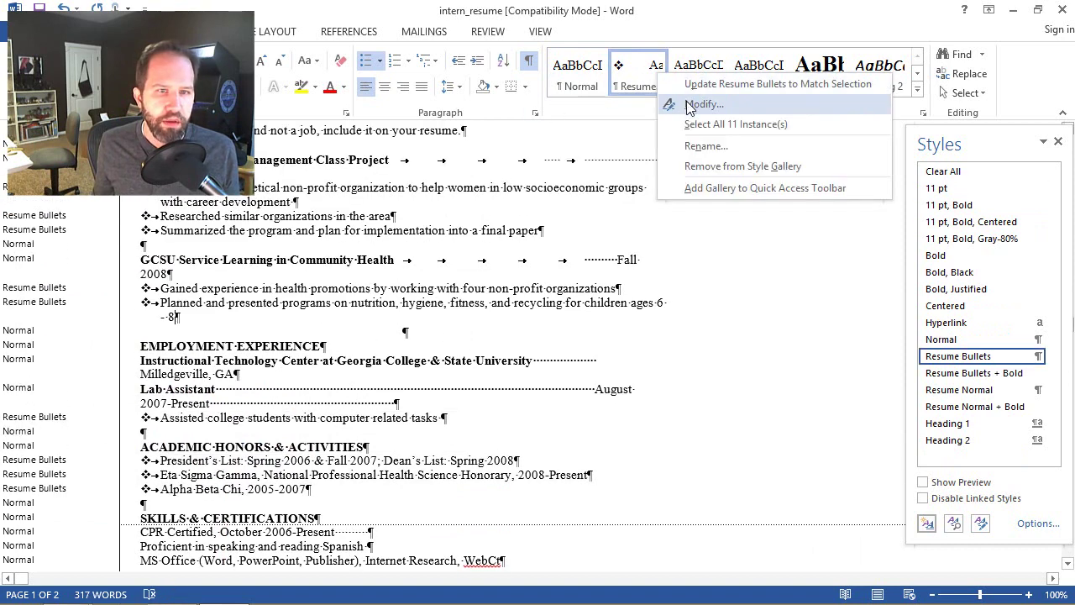
left_click(689, 105)
left_click(542, 477)
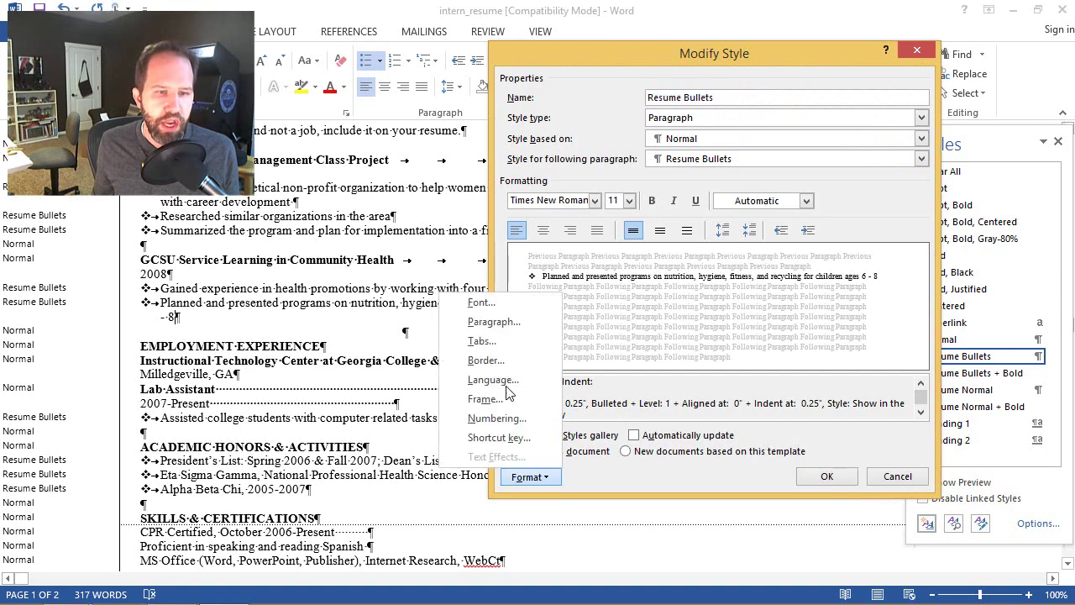
left_click(496, 417)
left_click(672, 137)
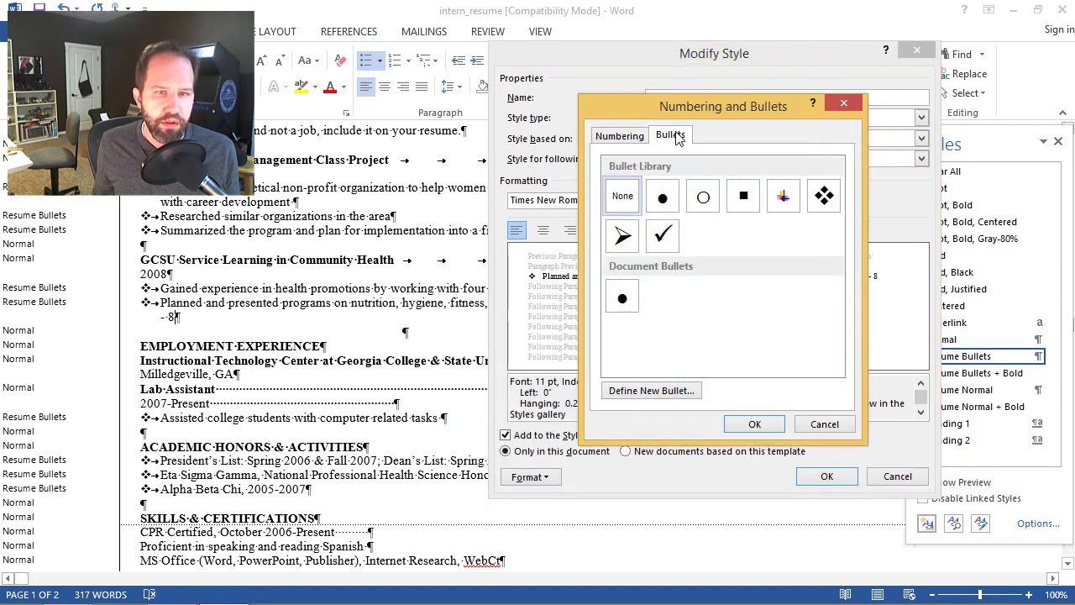
left_click(662, 235)
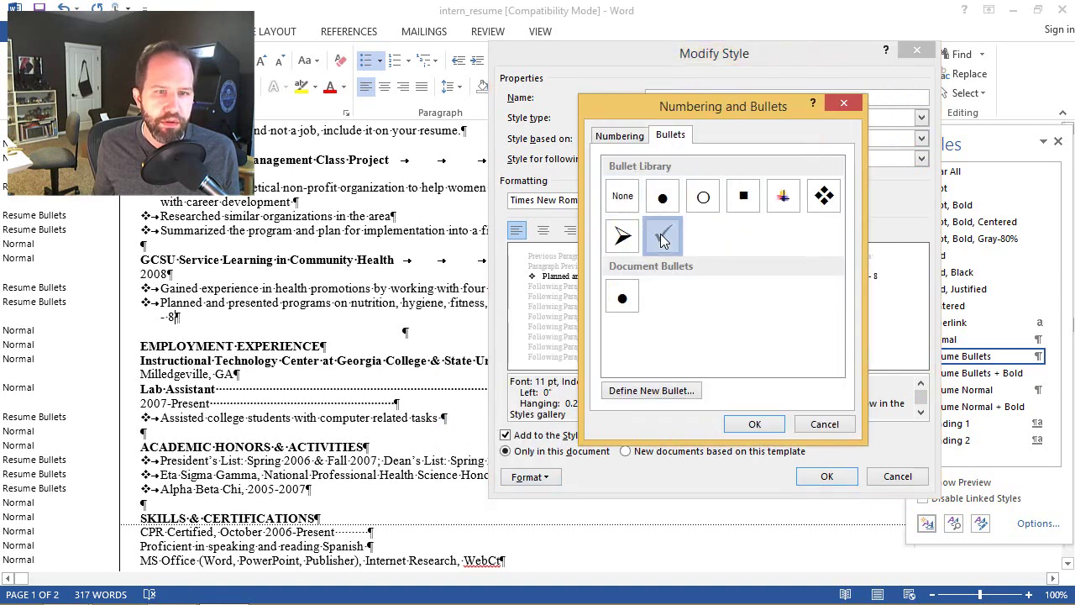
left_click(754, 424)
left_click(826, 477)
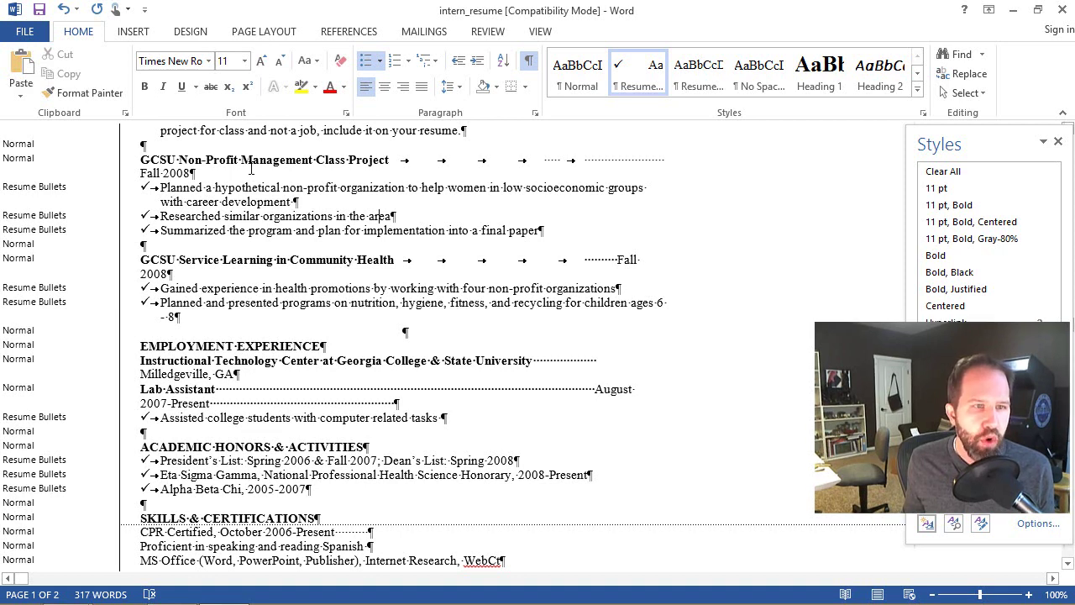
Step: Return to Print Layout and show the Navigation pane's headings outline, jumping to EDUCATION
left_click(540, 32)
left_click(61, 77)
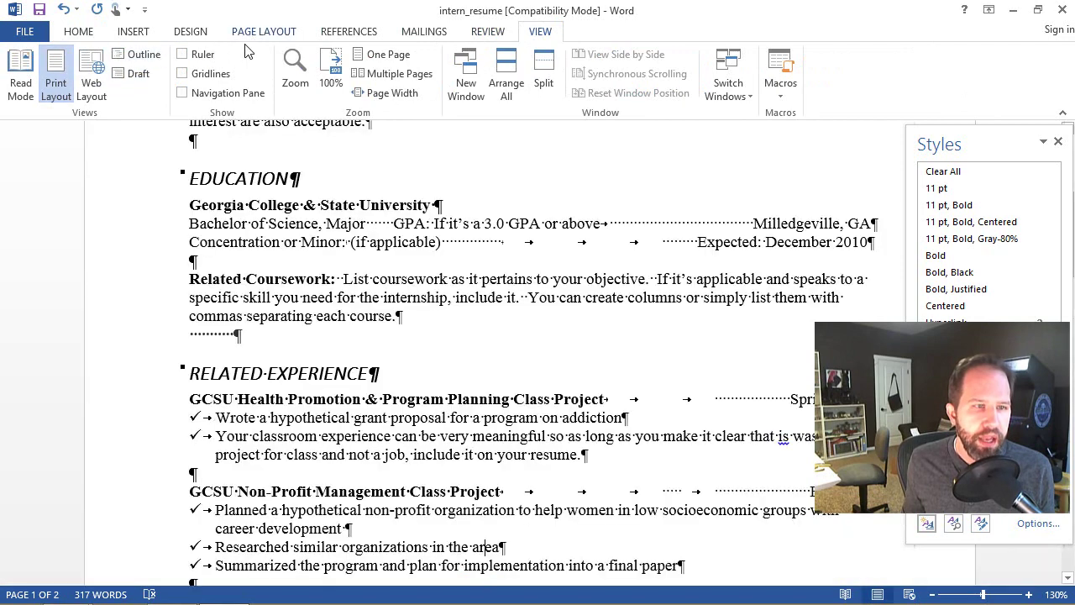
left_click(226, 94)
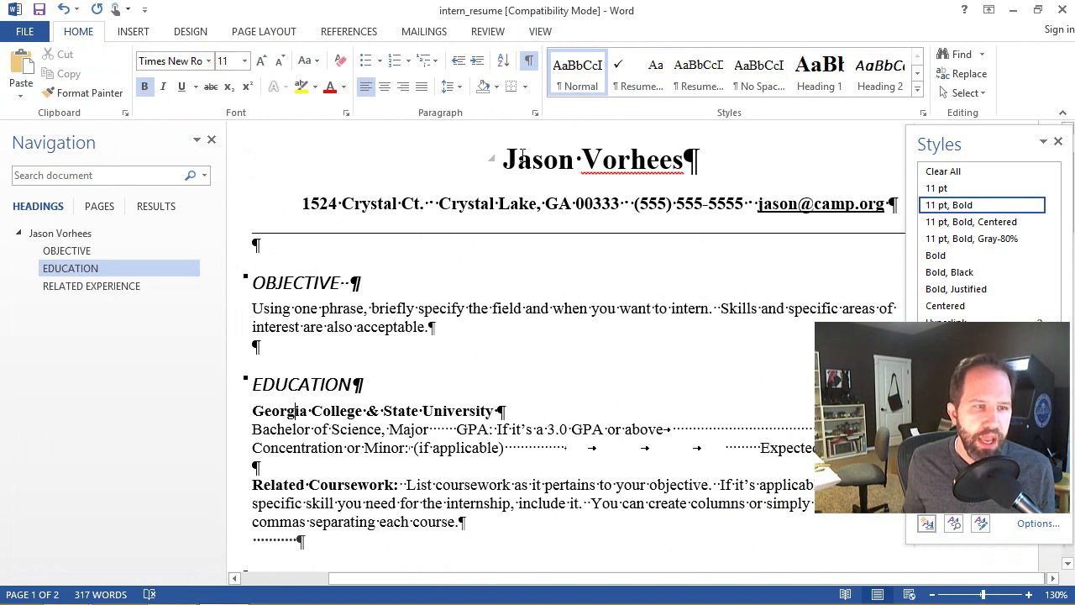
left_click(521, 157)
left_click(308, 279)
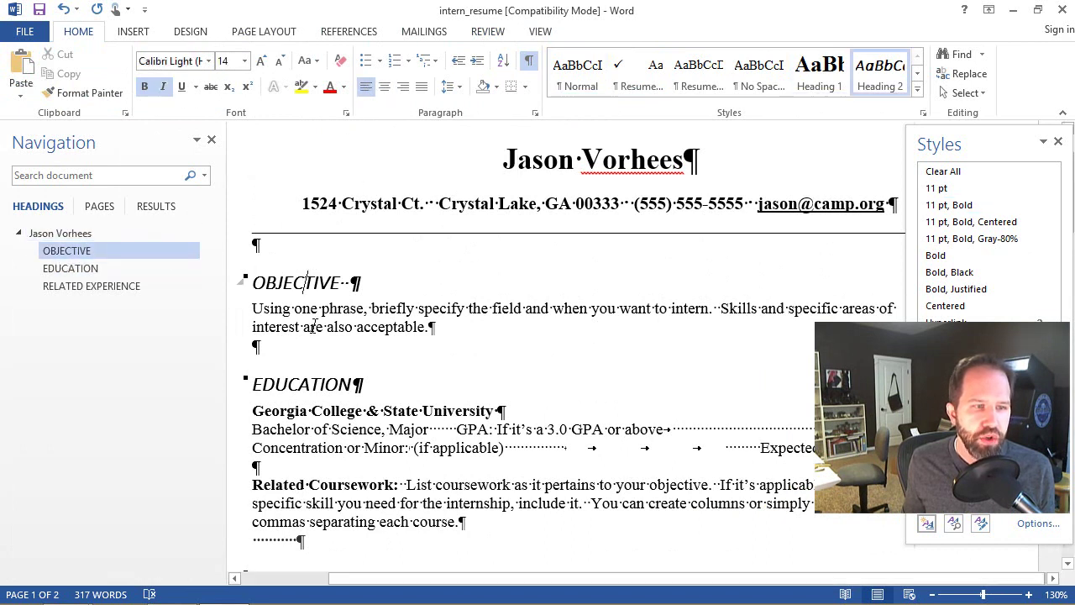
left_click(72, 269)
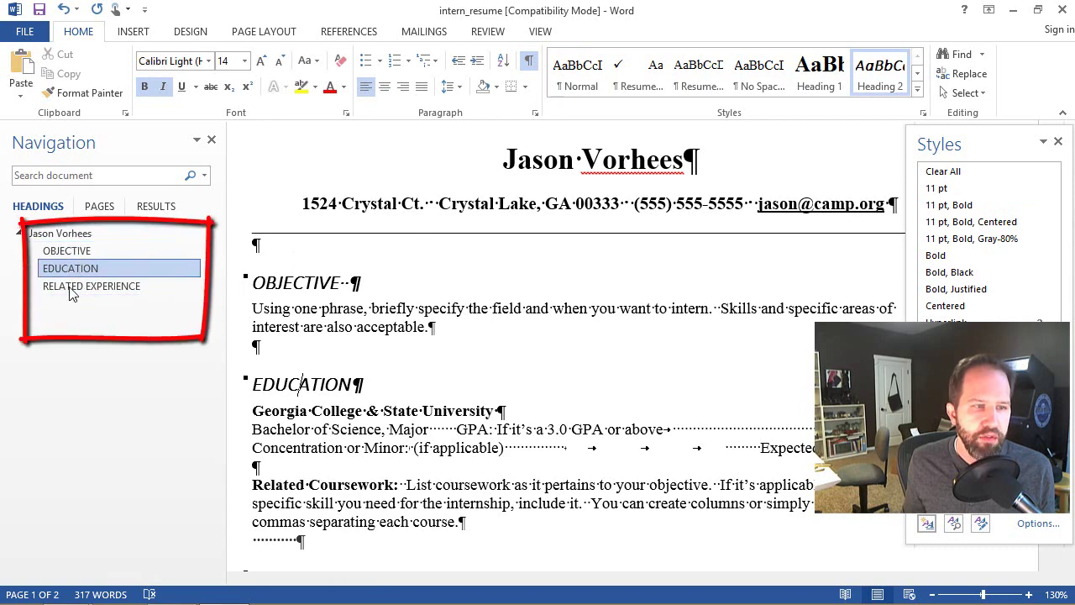
Step: Apply Heading 2 to EMPLOYMENT EXPERIENCE, ACADEMIC HONORS & ACTIVITIES and SKILLS & CERTIFICATIONS
scroll(286, 280, "down", 10)
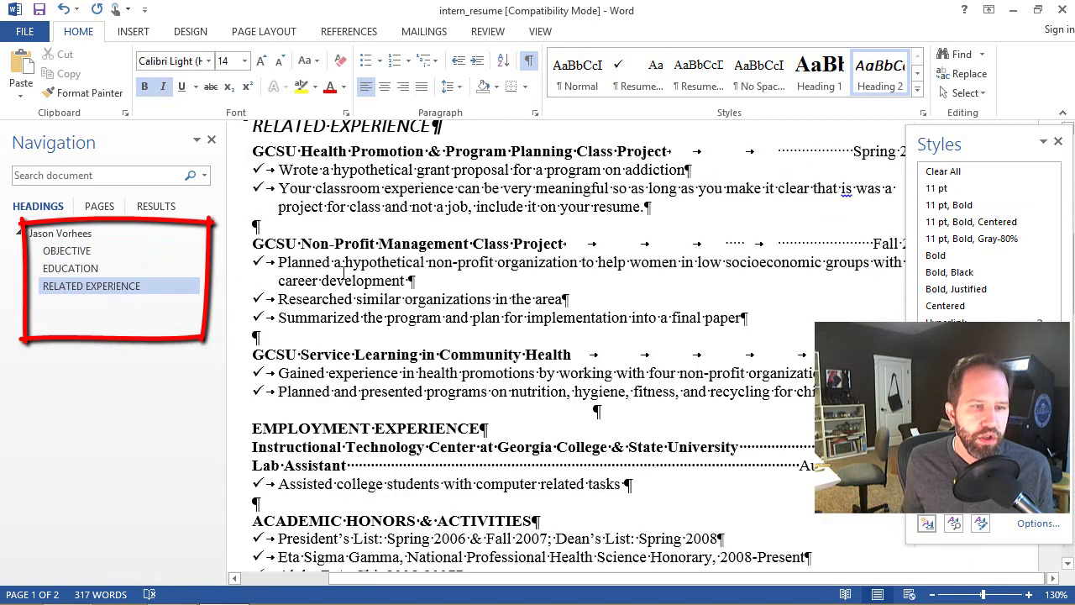
left_click(296, 280)
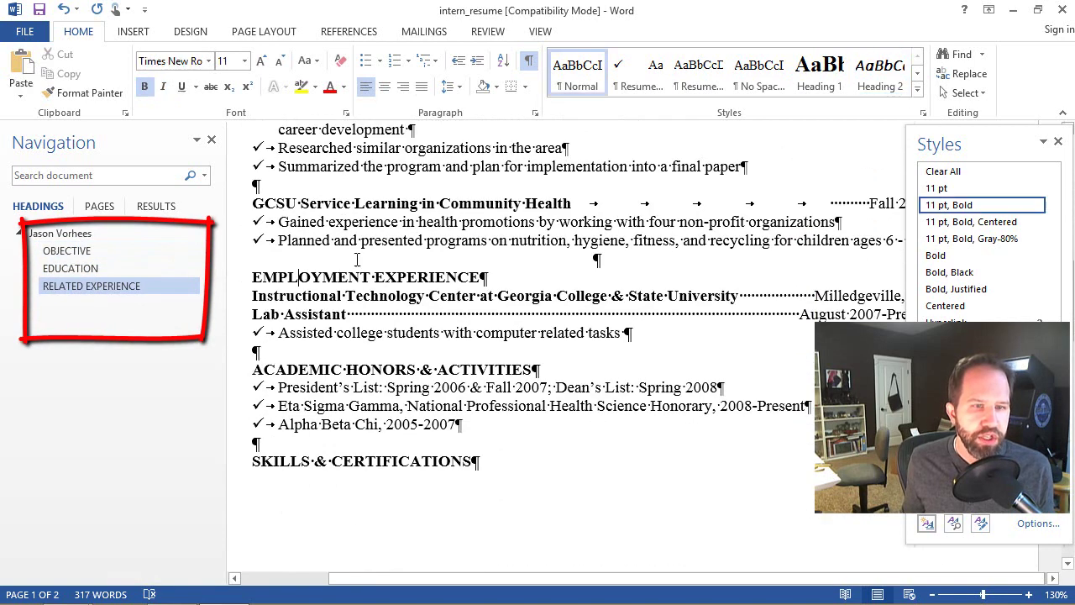
left_click(877, 84)
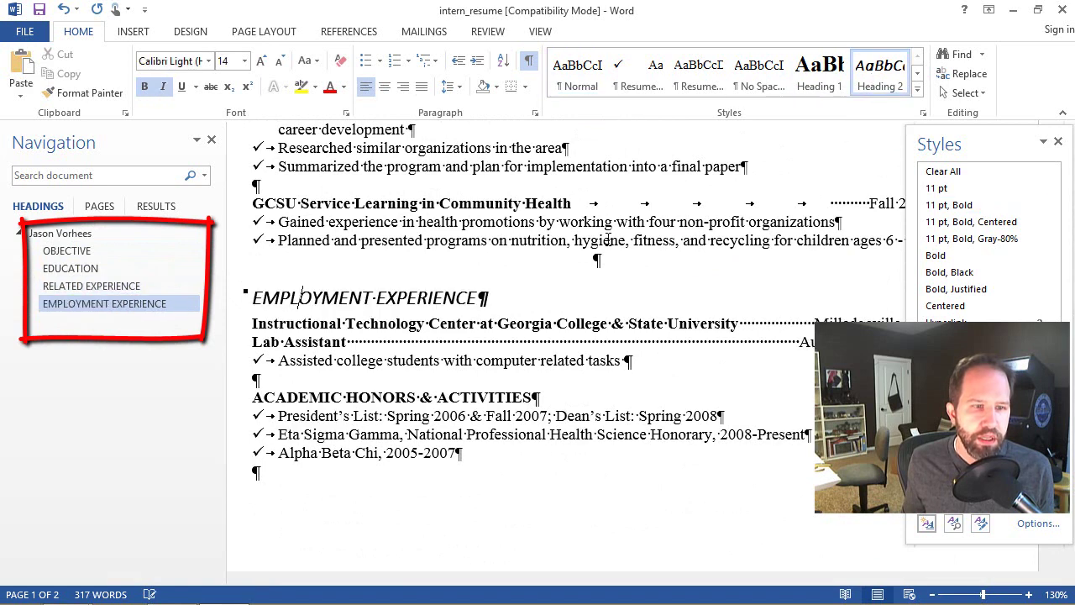
left_click(435, 394)
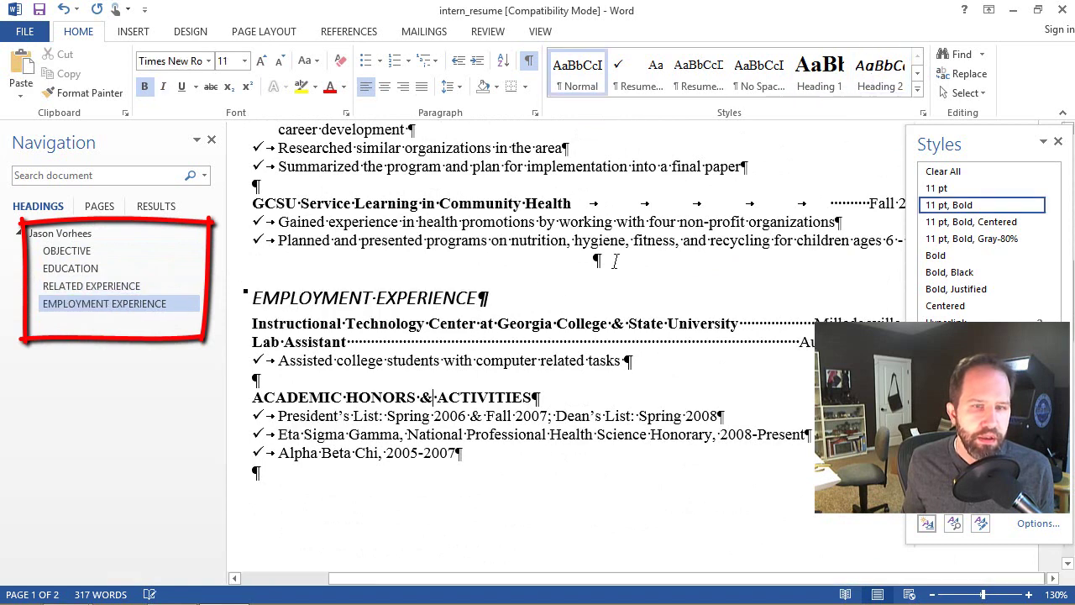
left_click(881, 84)
scroll(452, 376, "down", 6)
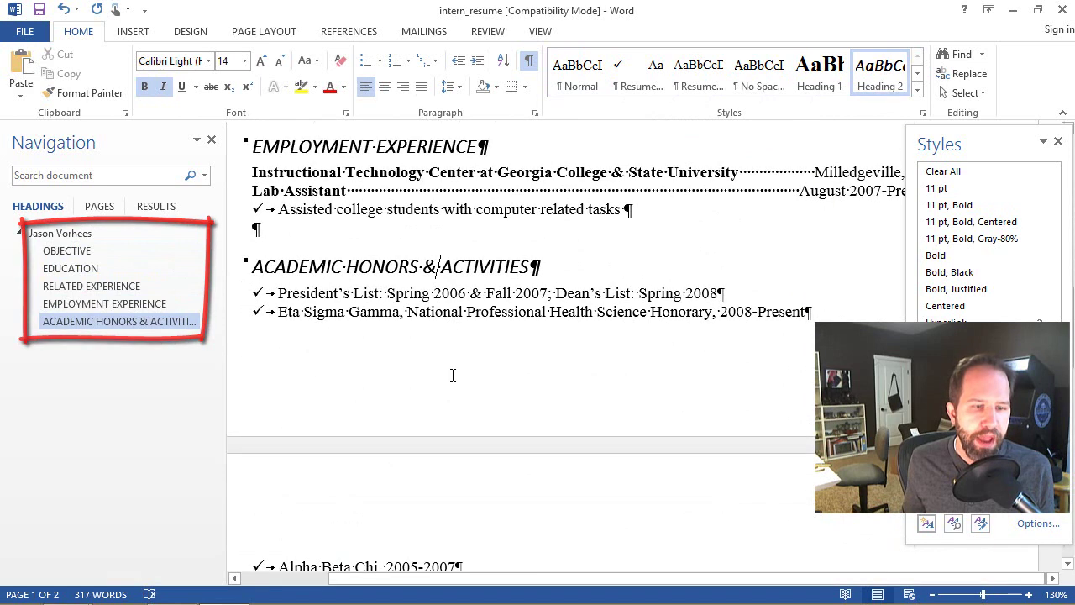
scroll(452, 376, "down", 1)
left_click(411, 401)
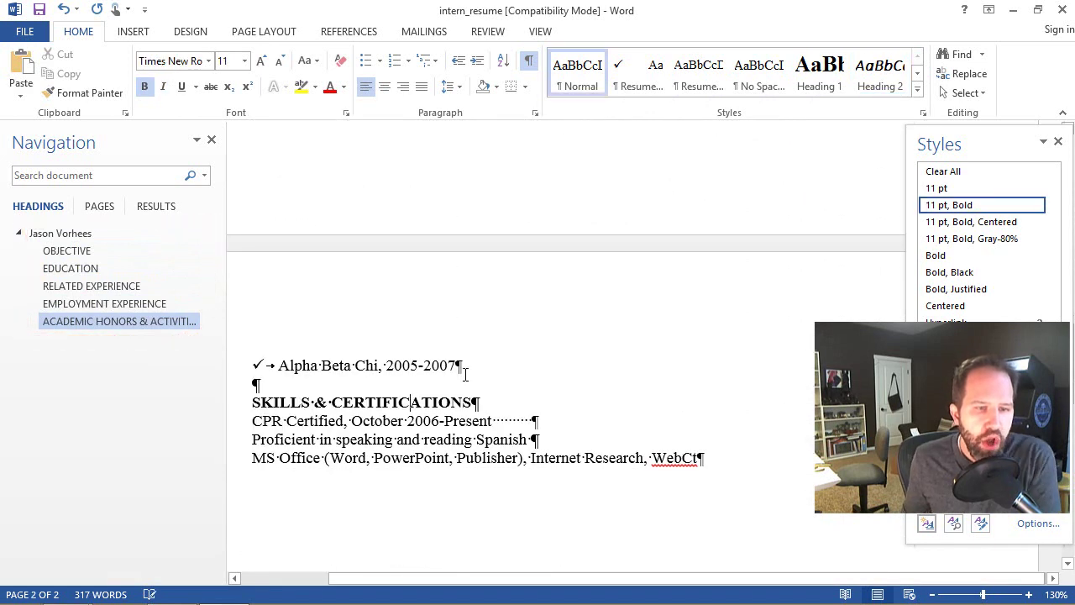
left_click(890, 92)
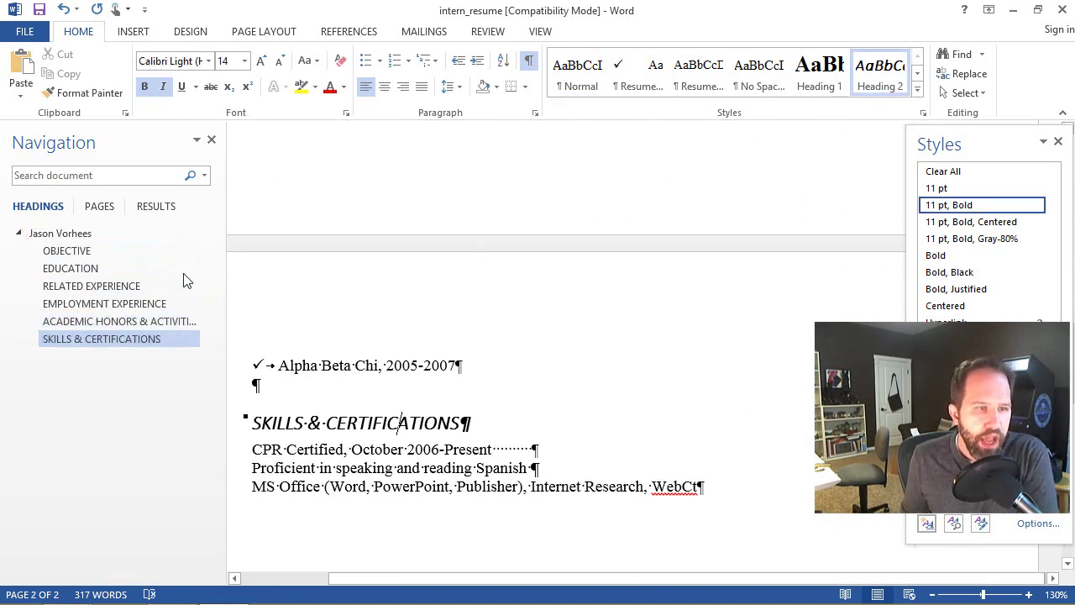
scroll(300, 401, "up", 18)
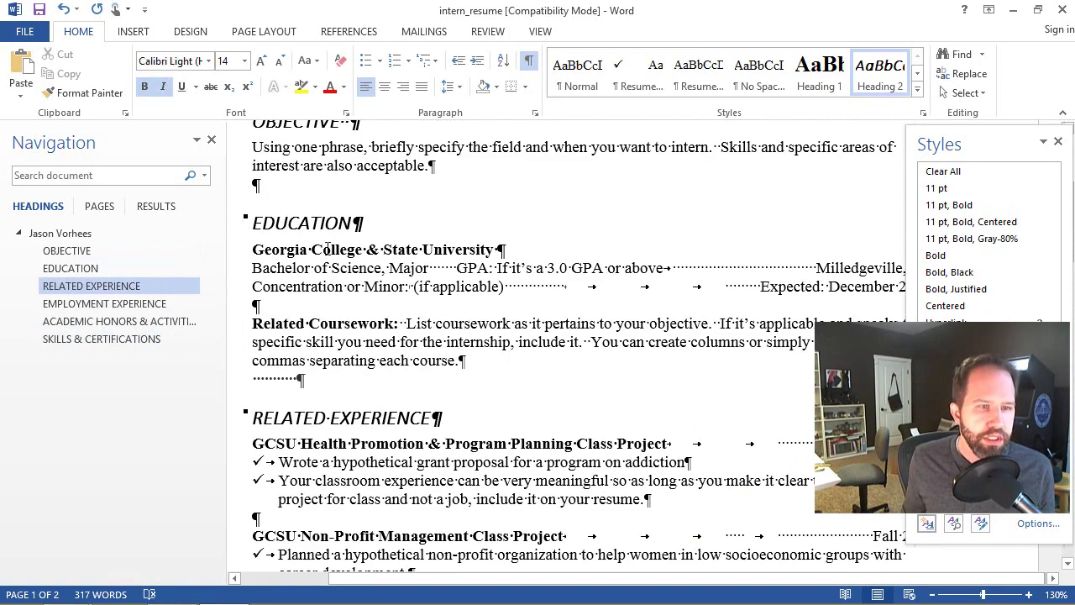
Step: Collapse all four section headings, then re-expand EDUCATION and RELATED EXPERIENCE
left_click(326, 249)
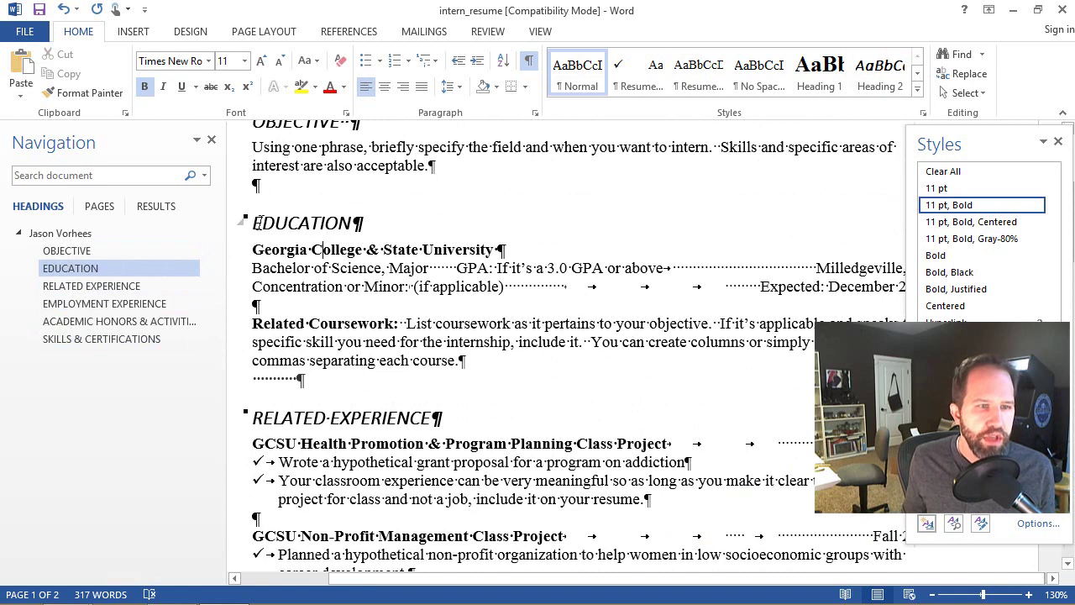
mouse_move(246, 189)
left_mouse_down()
mouse_move(206, 211)
mouse_move(290, 225)
left_mouse_up()
left_click(290, 222)
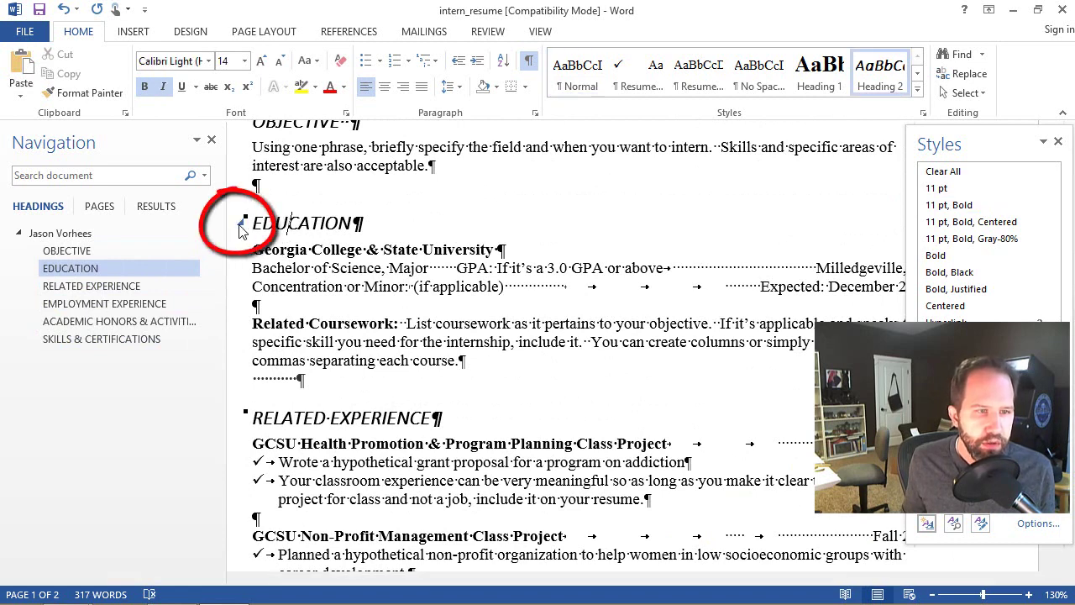
left_click(240, 223)
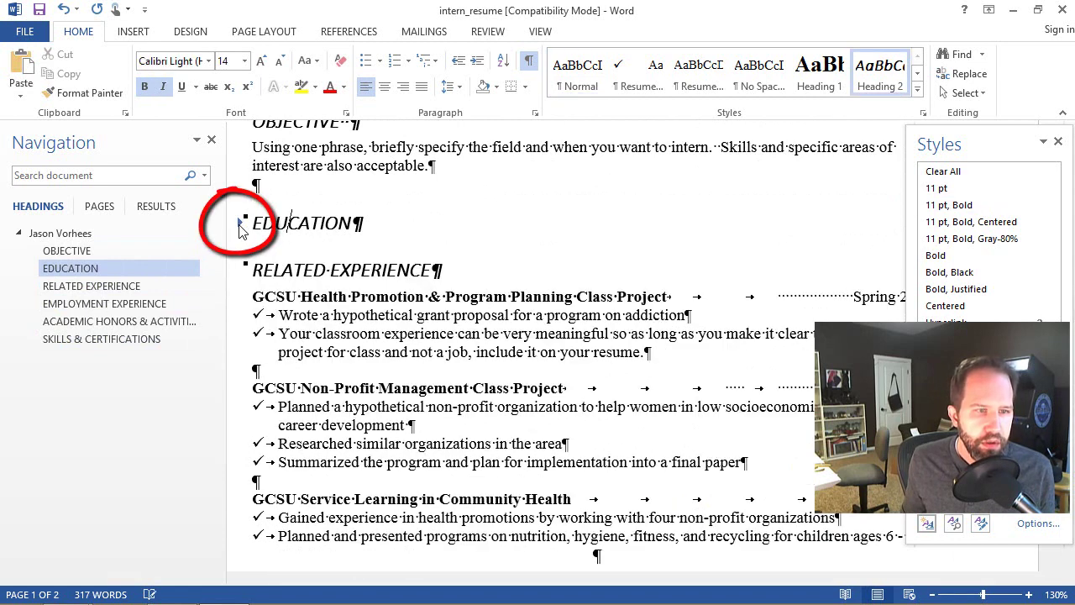
left_click(241, 270)
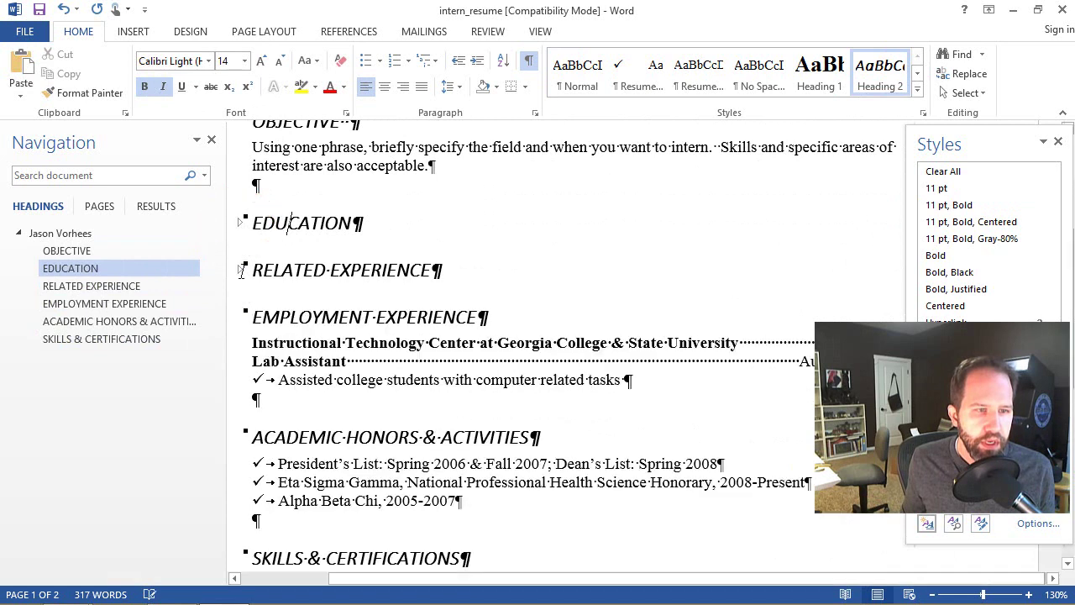
left_click(242, 318)
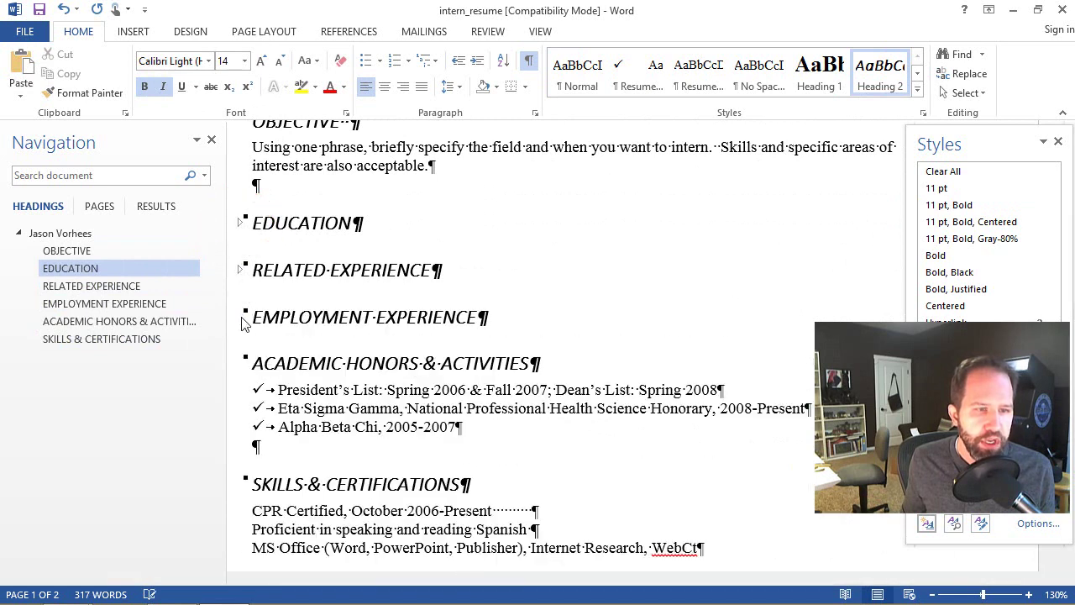
left_click(240, 363)
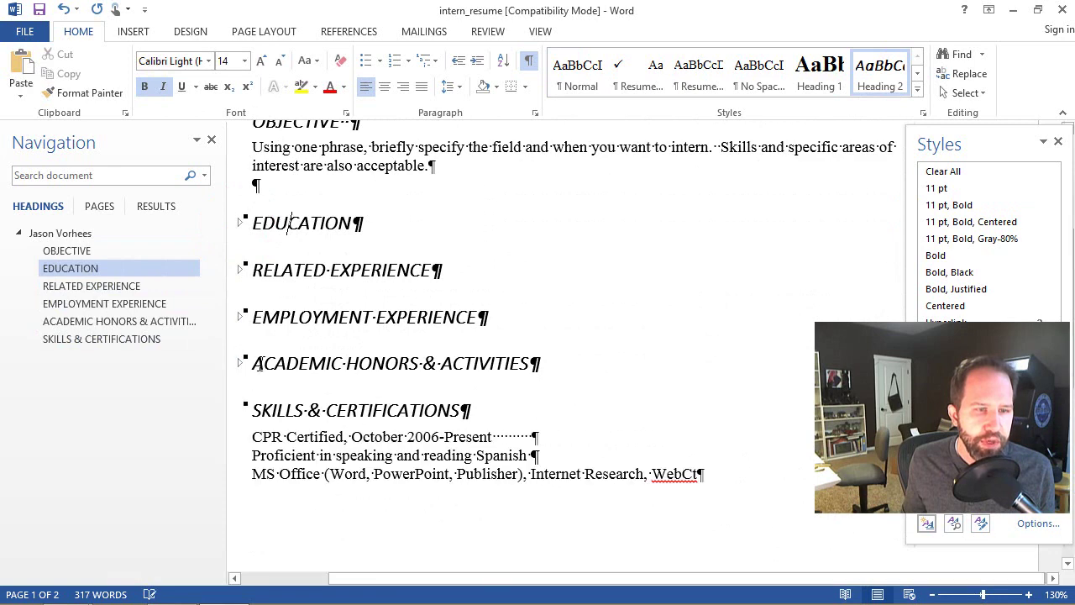
left_click(241, 224)
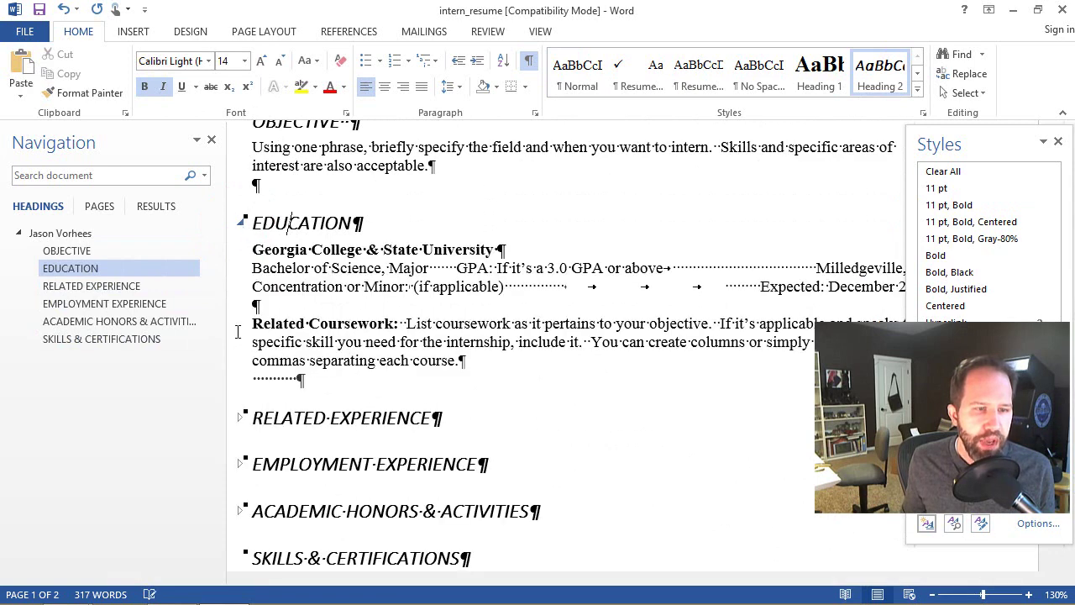
left_click(241, 418)
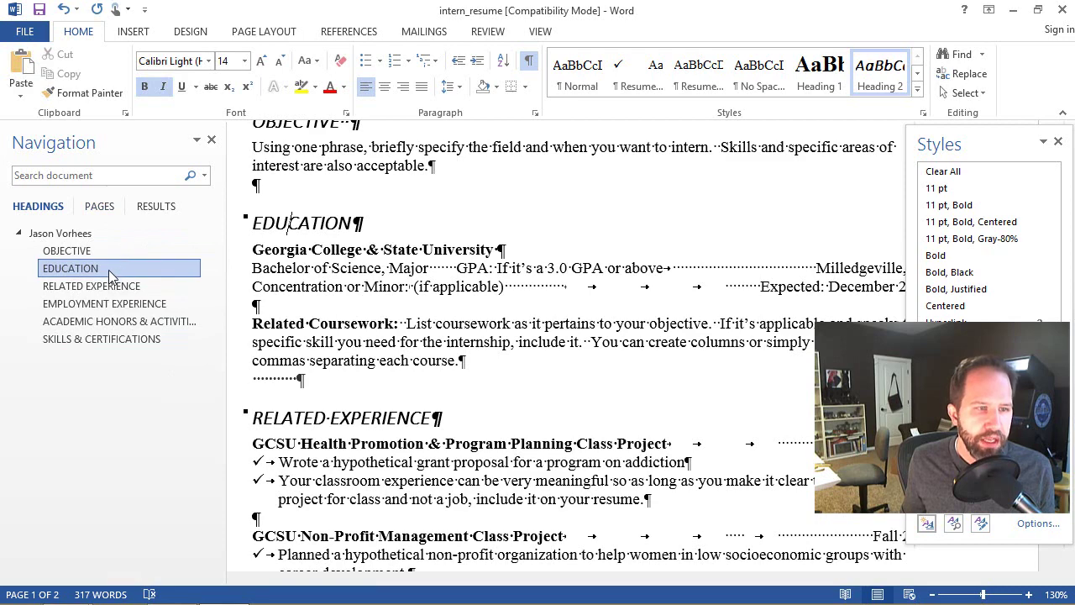
Step: Jump between the section headings in the Navigation pane outline
left_click(103, 303)
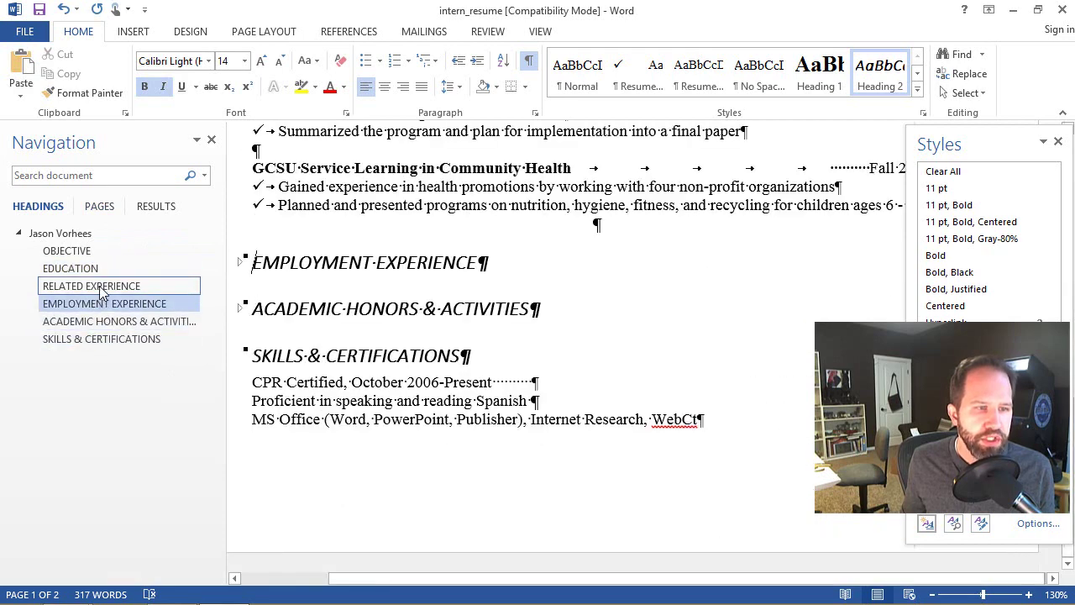
left_click(99, 288)
left_click(84, 268)
left_click(80, 250)
left_click(84, 268)
left_click(92, 322)
left_click(102, 303)
left_click(91, 285)
Step: Search for 'object', then 'exper' to find four matches, and toggle Pages/Headings views
left_click(82, 178)
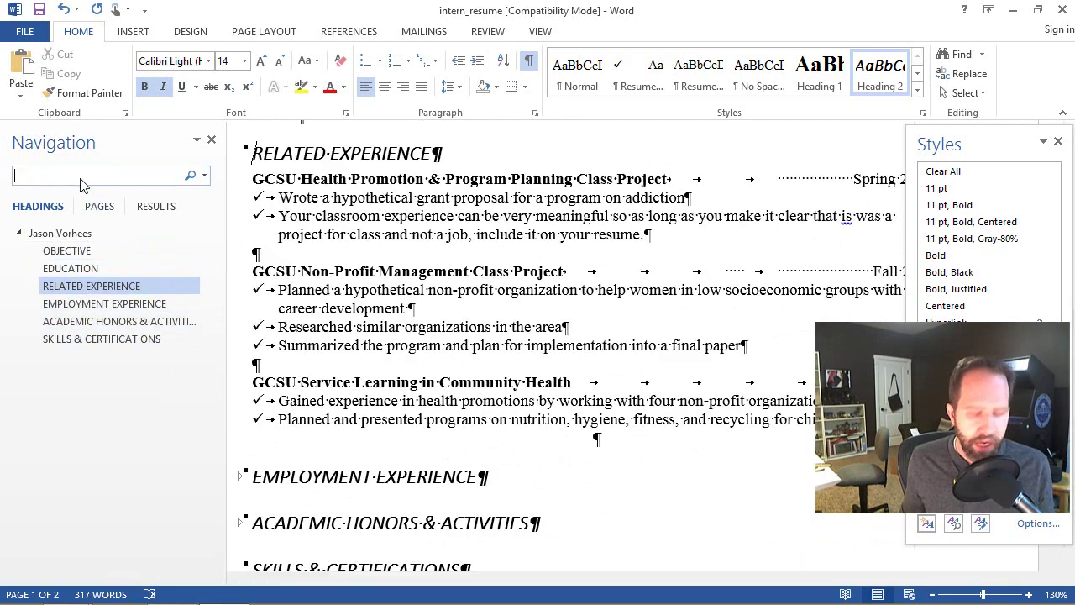
type("object")
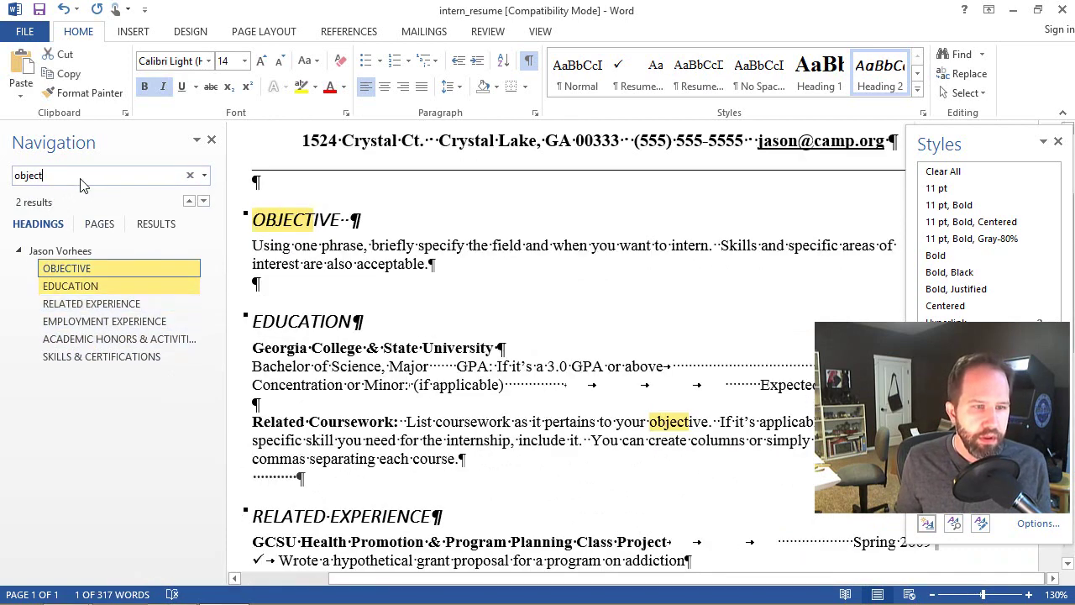
key("ctrl+a")
type("exper")
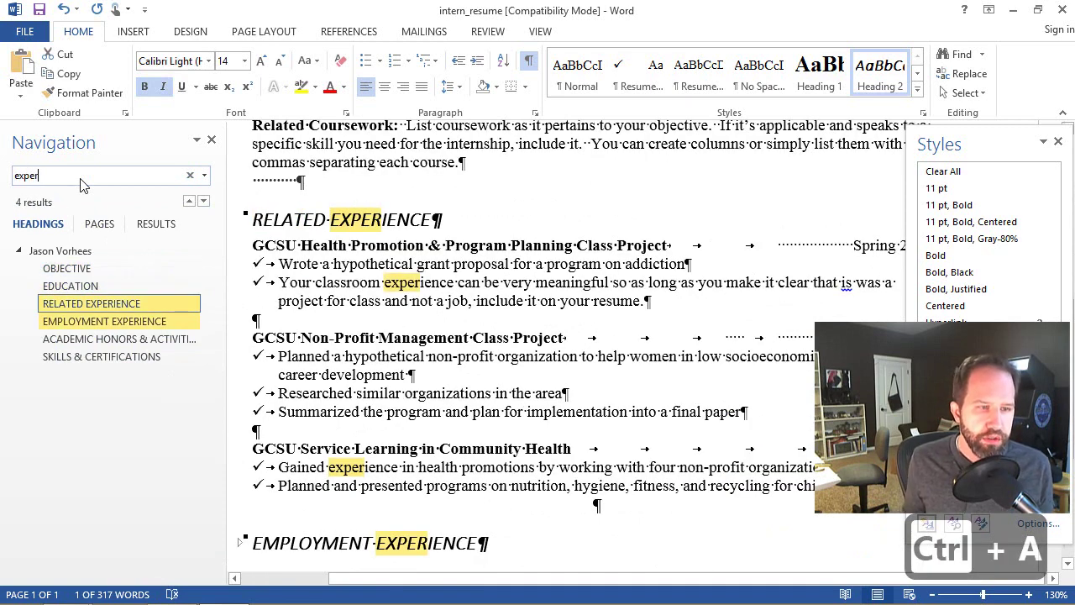
left_click(100, 338)
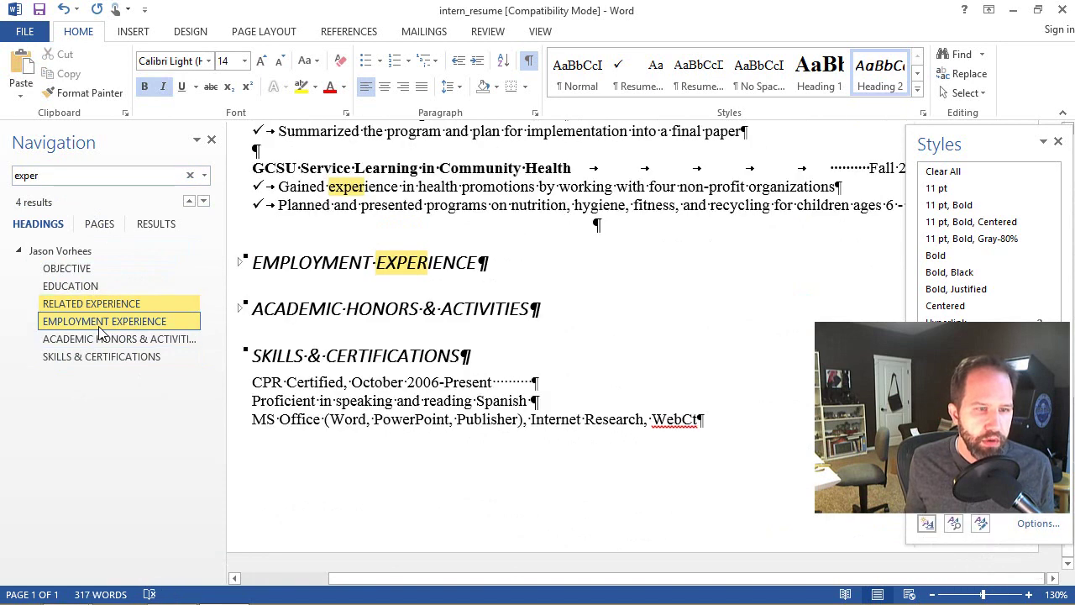
left_click(99, 225)
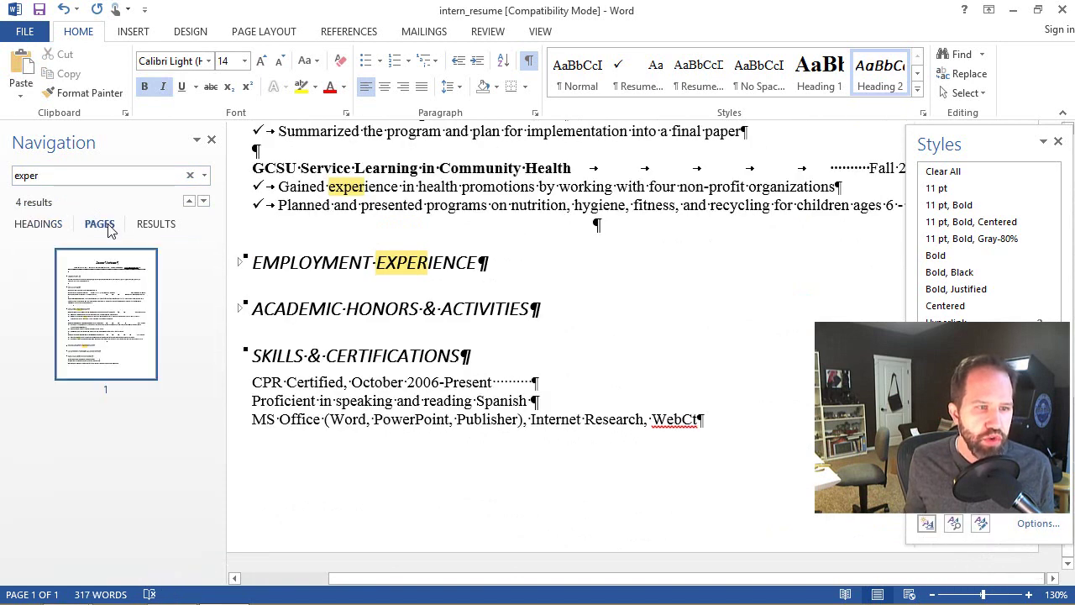
left_click(35, 224)
left_click(280, 220)
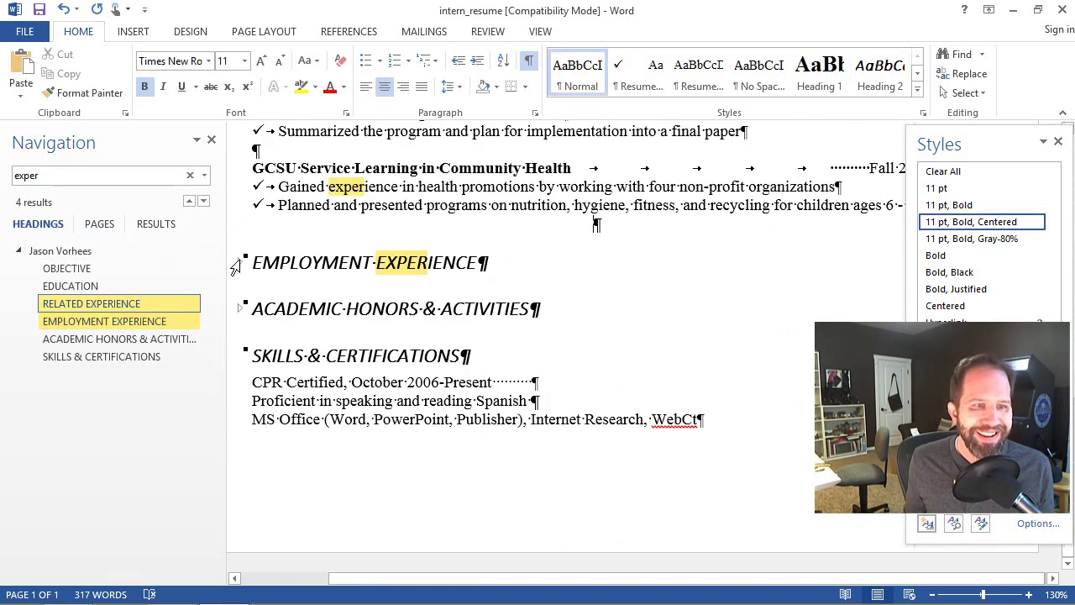
Step: Expand EMPLOYMENT EXPERIENCE to reveal the lab assistant entry, then click after the objective text
left_click(241, 263)
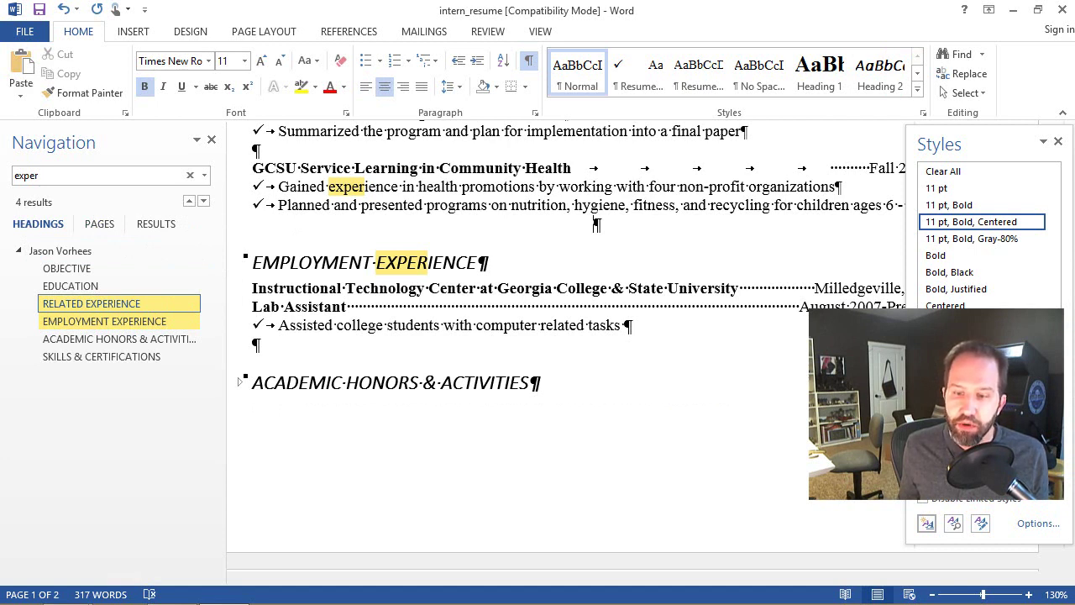
left_click(515, 288)
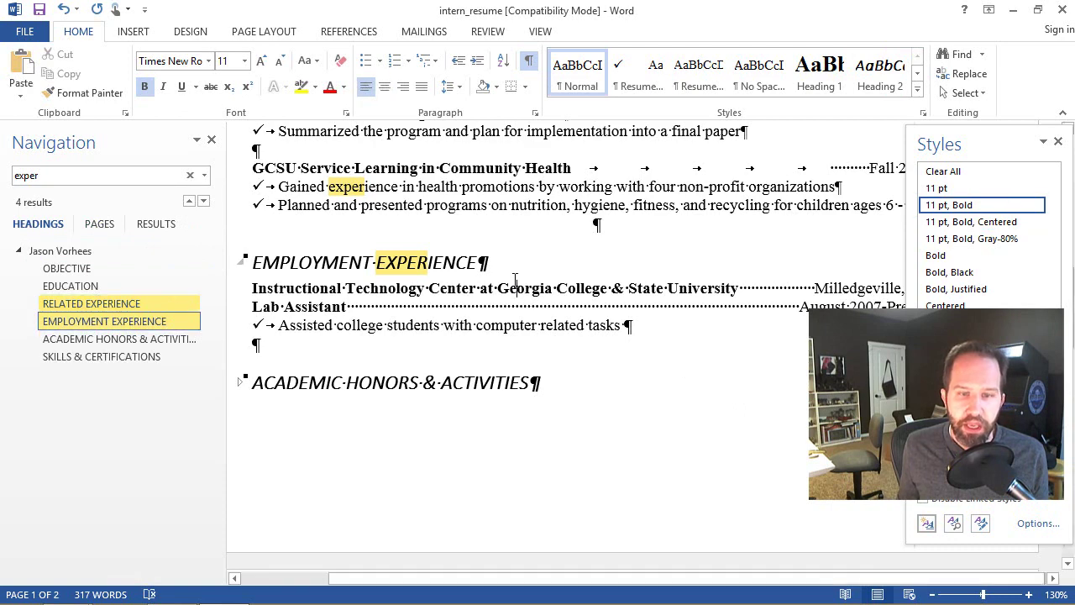
scroll(515, 281, "up", 15)
scroll(848, 296, "down", 1)
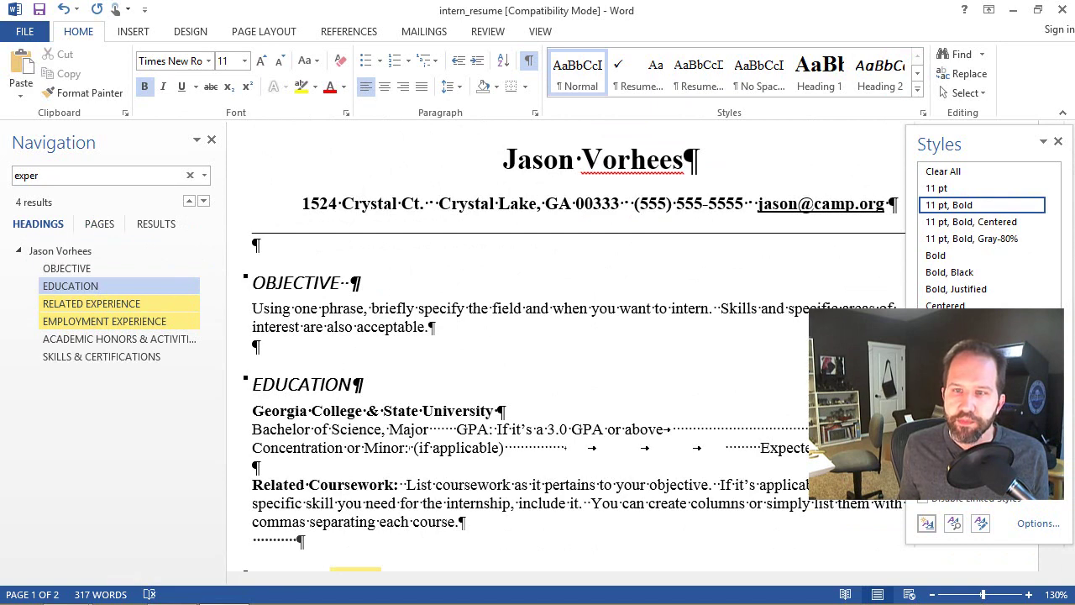
left_click(520, 330)
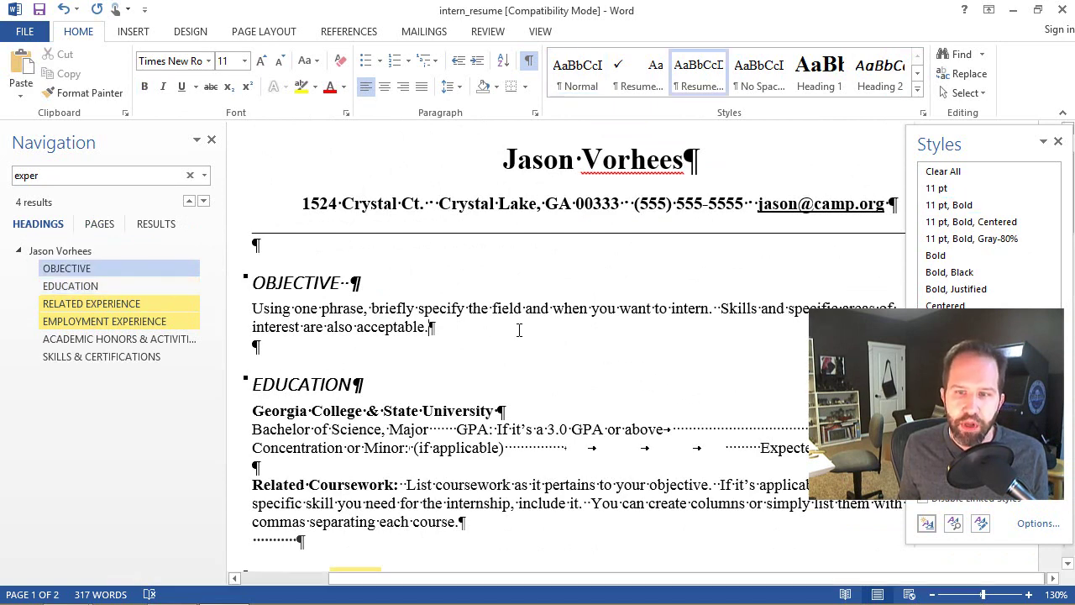
scroll(519, 330, "down", 2)
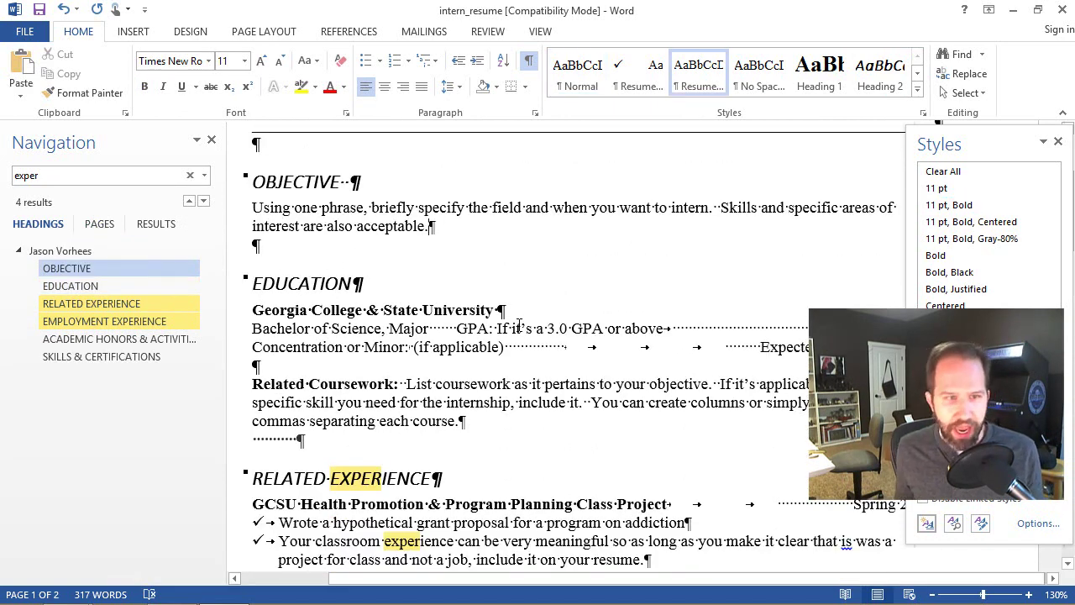
key("ctrl+a")
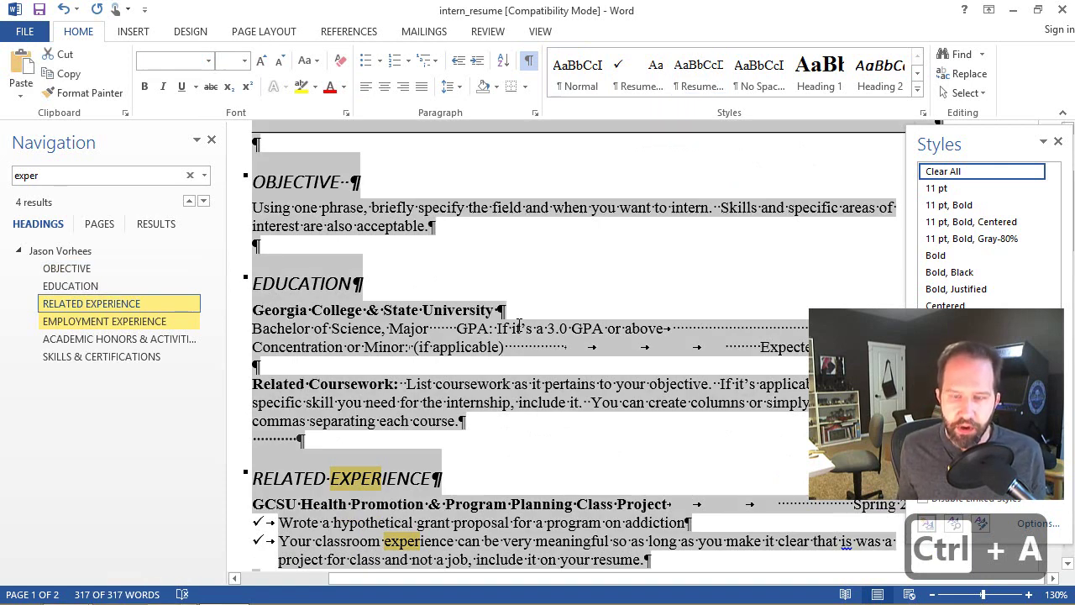
key("ctrl+space")
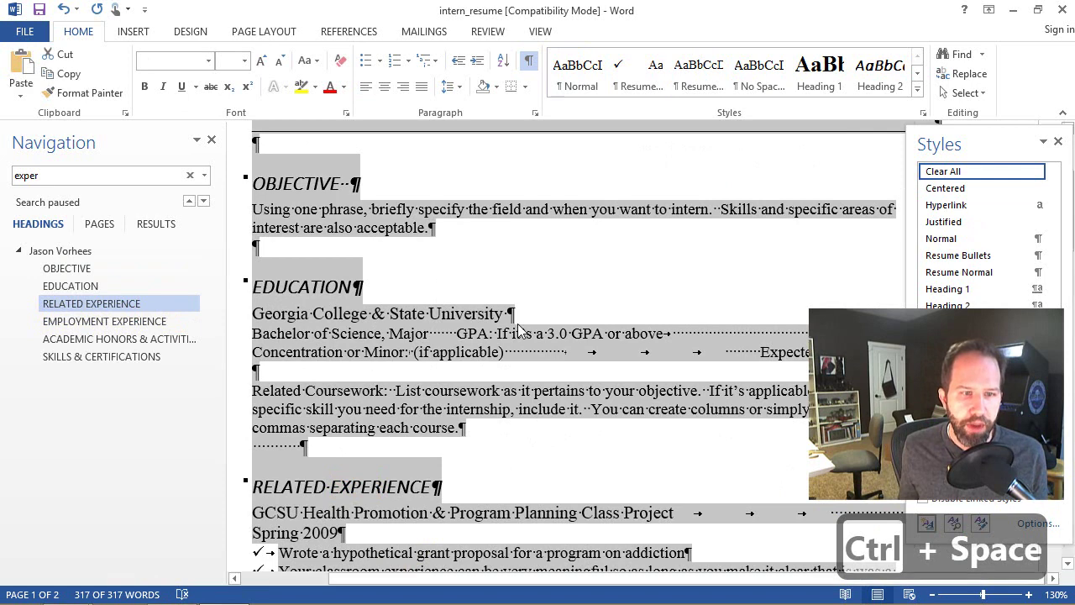
left_click(470, 319)
scroll(459, 302, "up", 3)
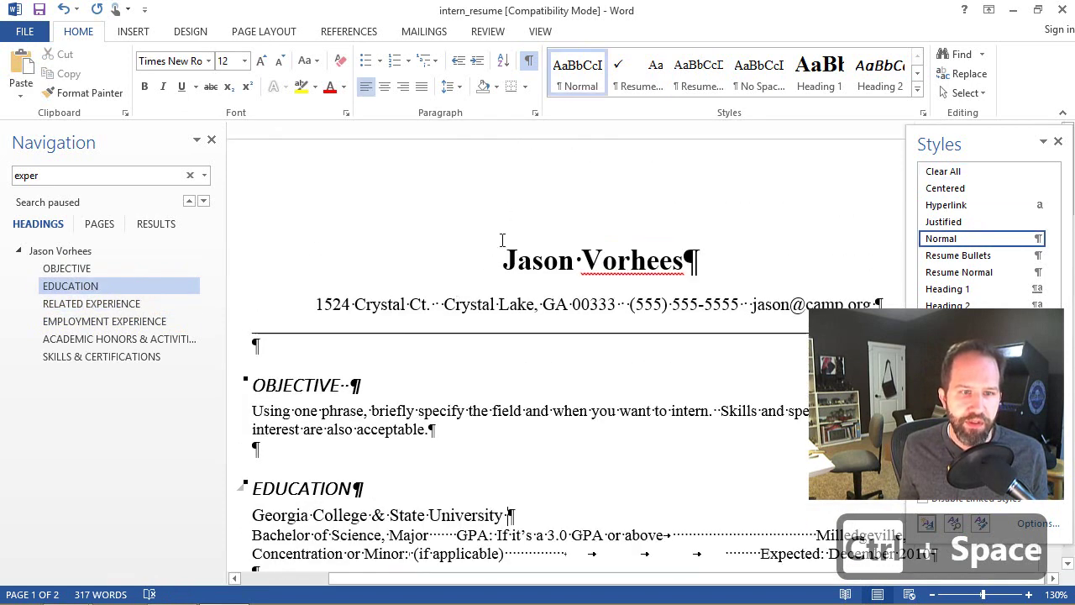
left_click(517, 261)
scroll(517, 311, "down", 4)
left_click(494, 341)
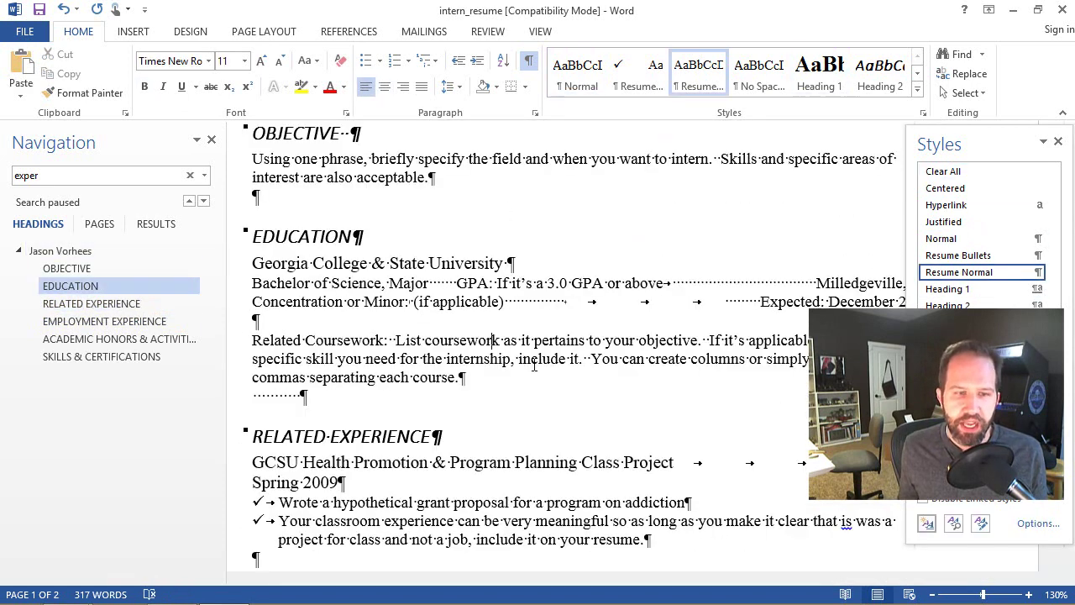
key("ctrl+z")
key("ctrl+z")
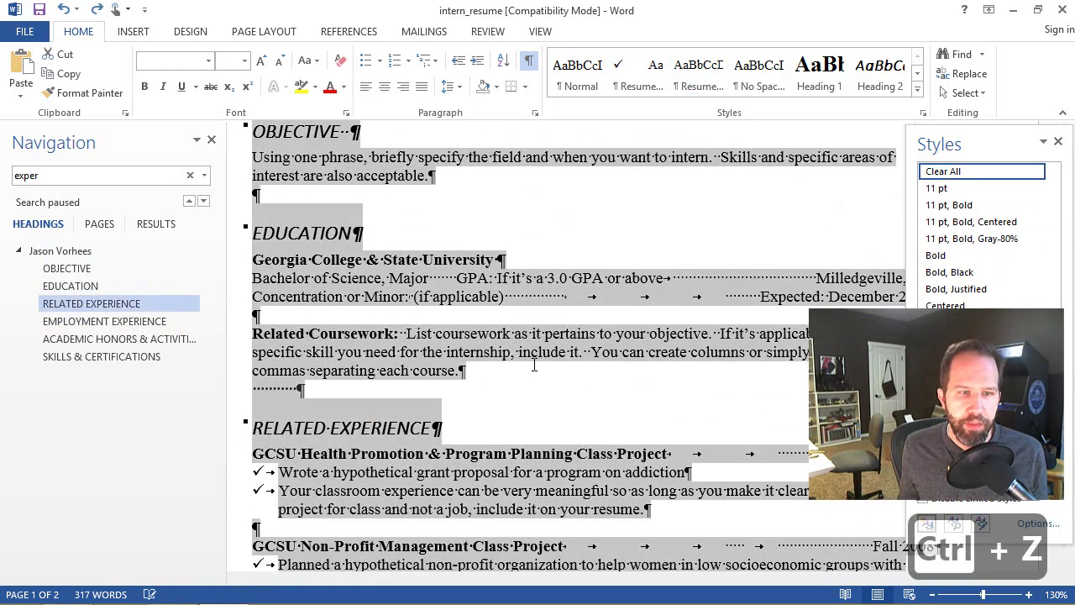
left_click(521, 375)
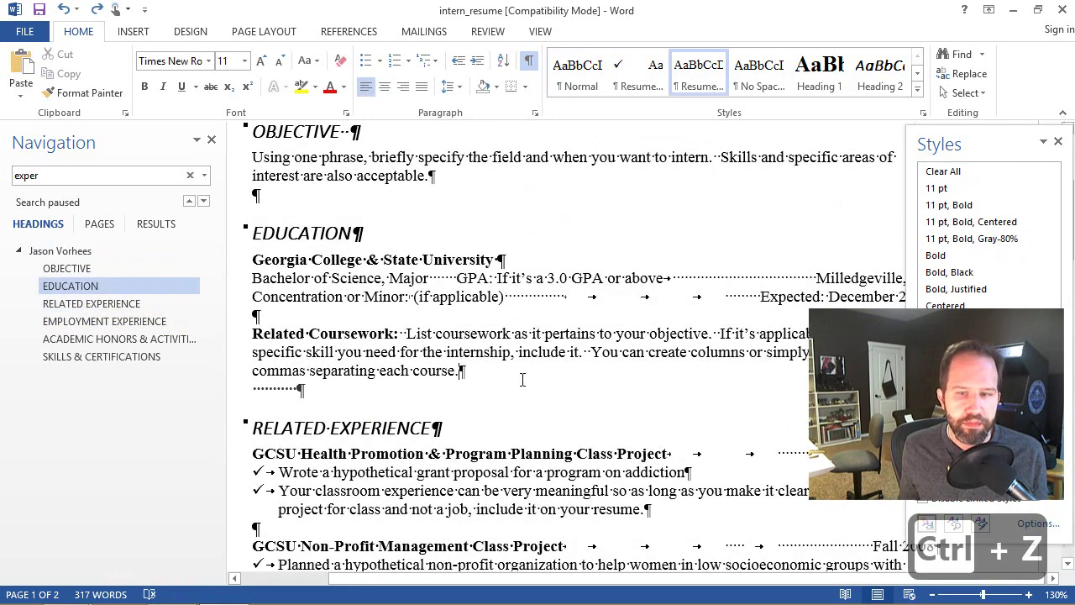
scroll(521, 367, "up", 5)
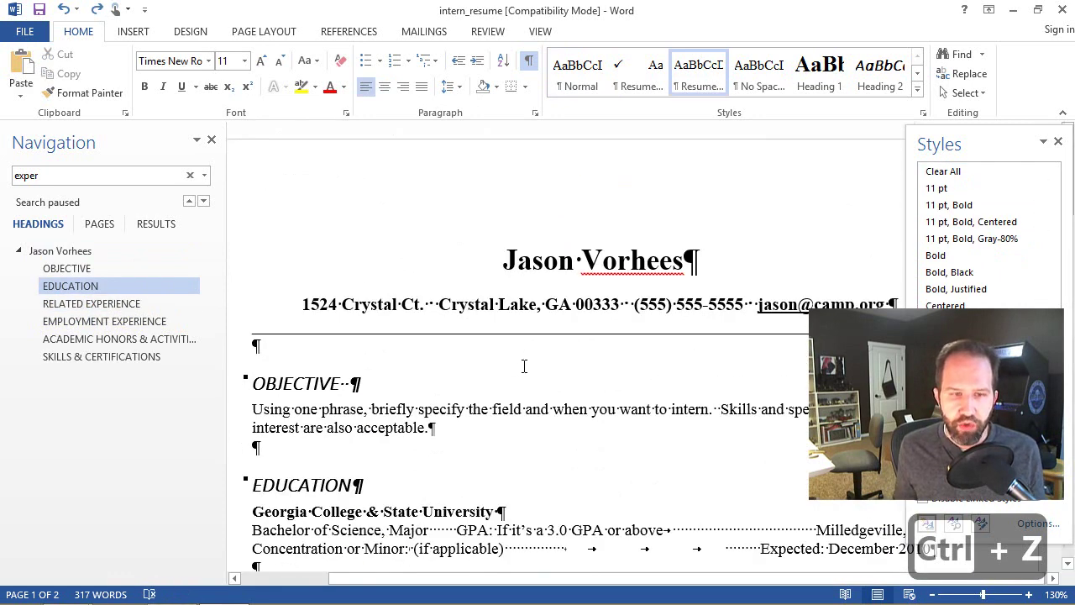
key("ctrl+a")
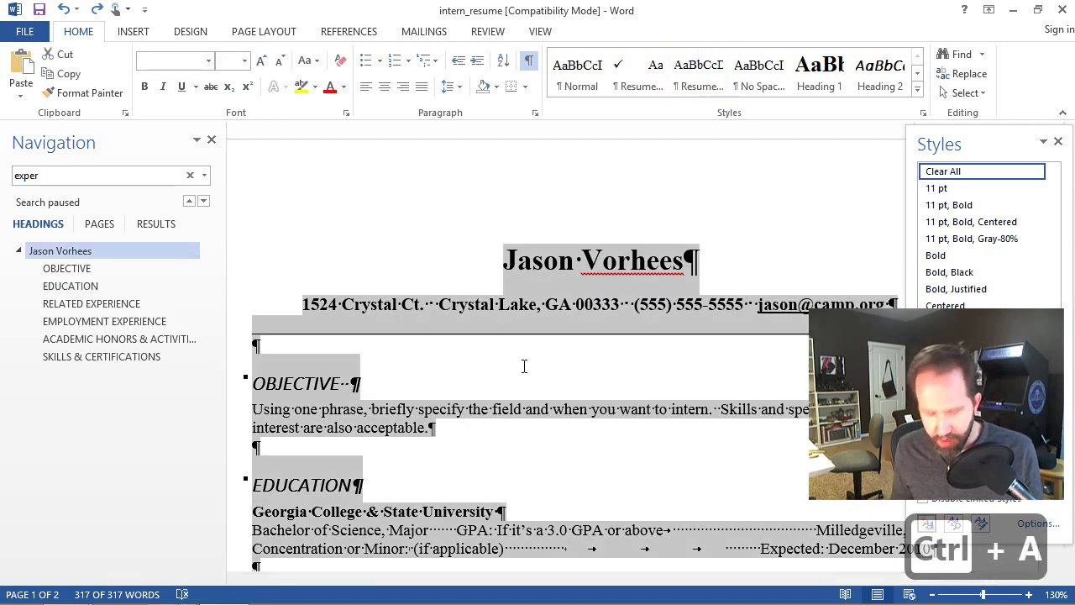
key("ctrl+shift+n")
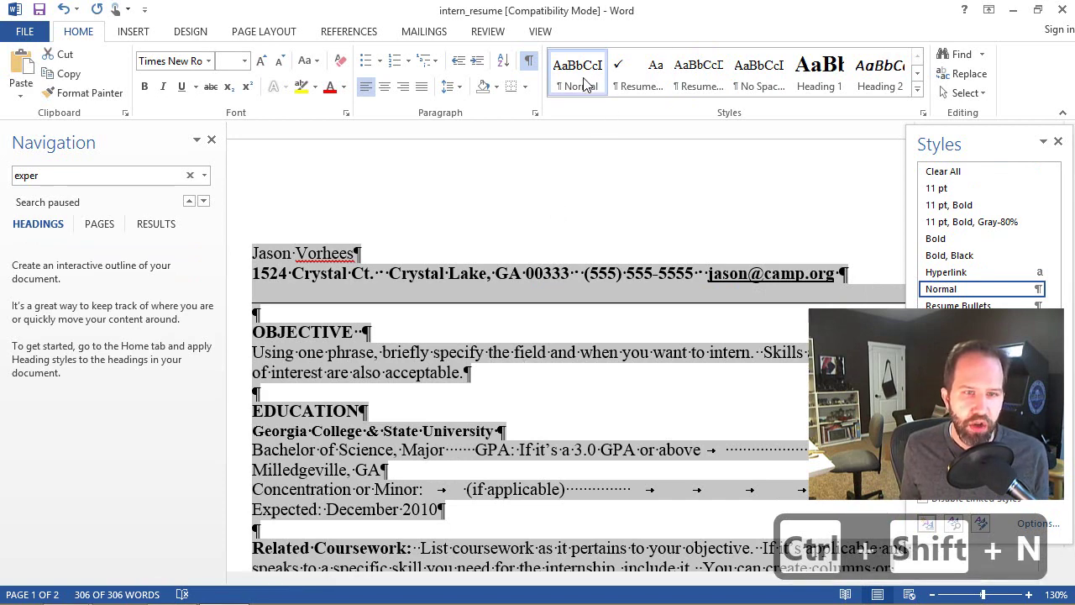
left_click(546, 221)
key("ctrl+z")
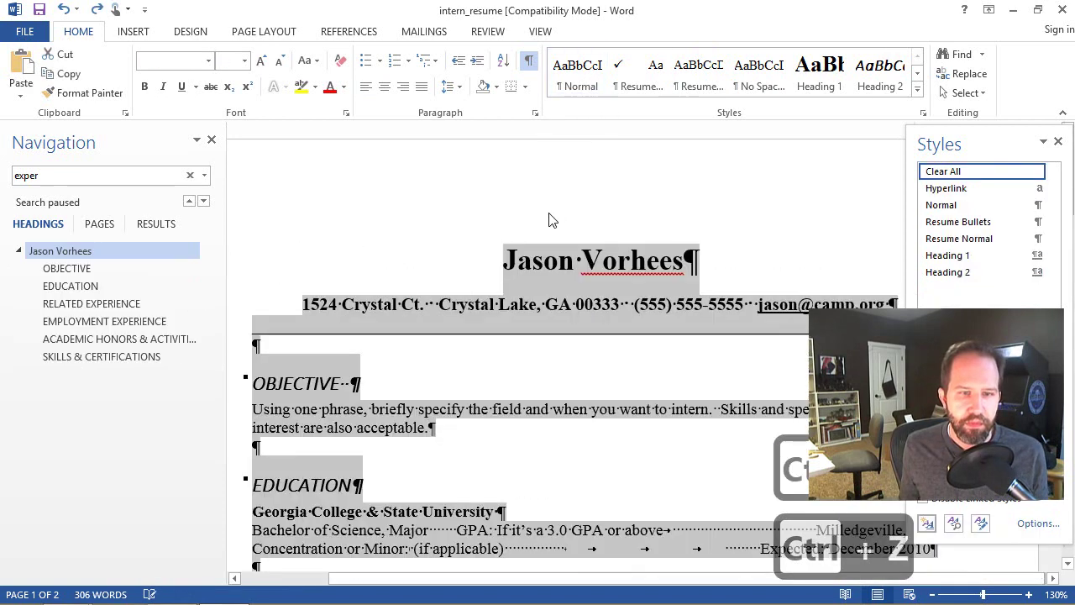
key("ctrl+z")
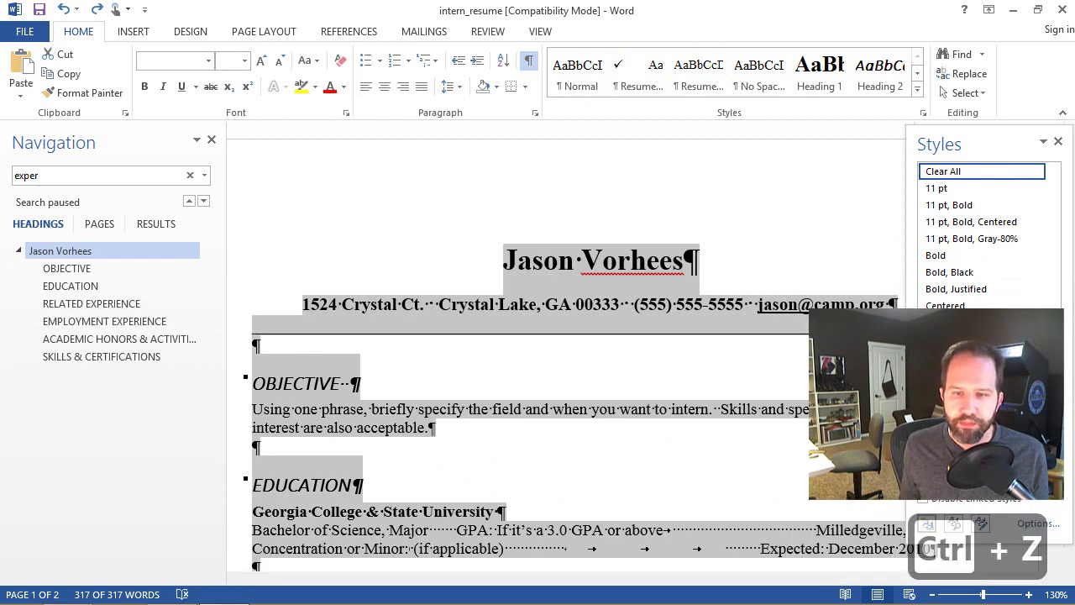
left_click(189, 250)
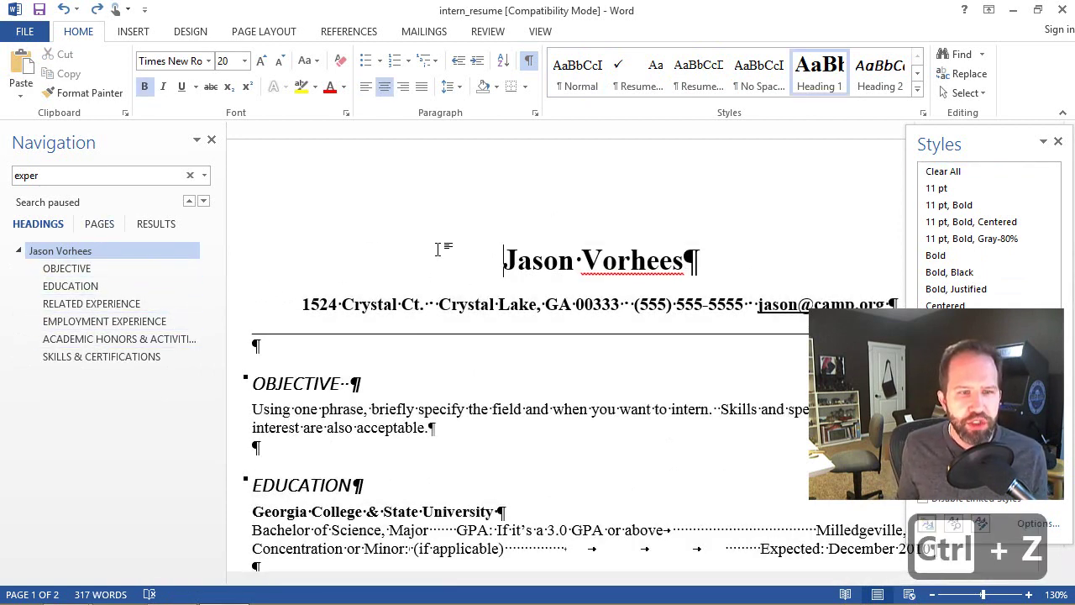
Step: Insert an Automatic Table 1 table of contents on a new blank line above the name
left_click(499, 263)
key("Return")
key("Return")
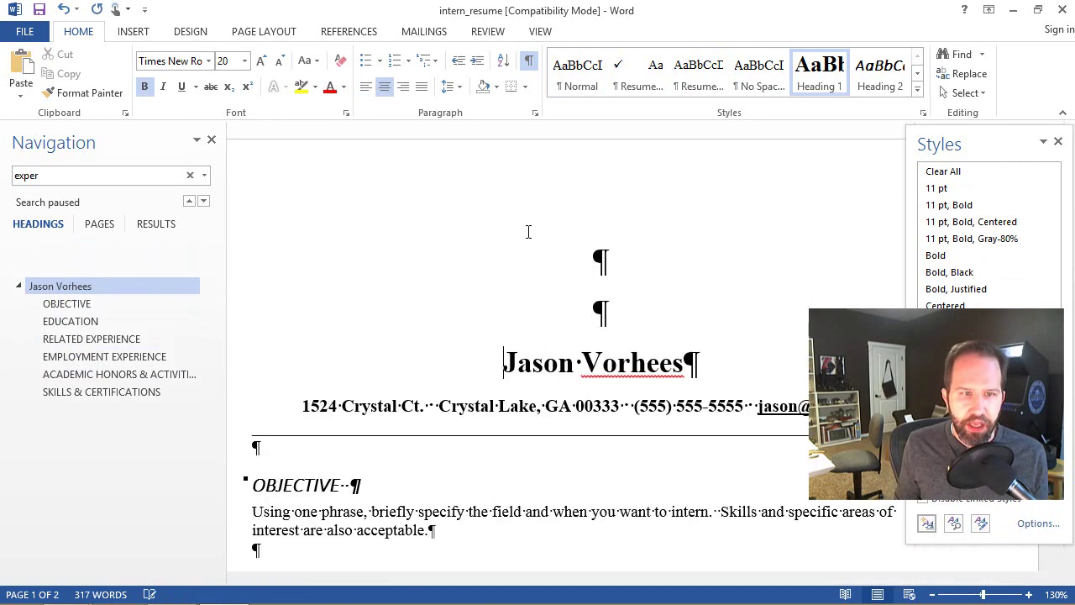
key("Up")
key("Up")
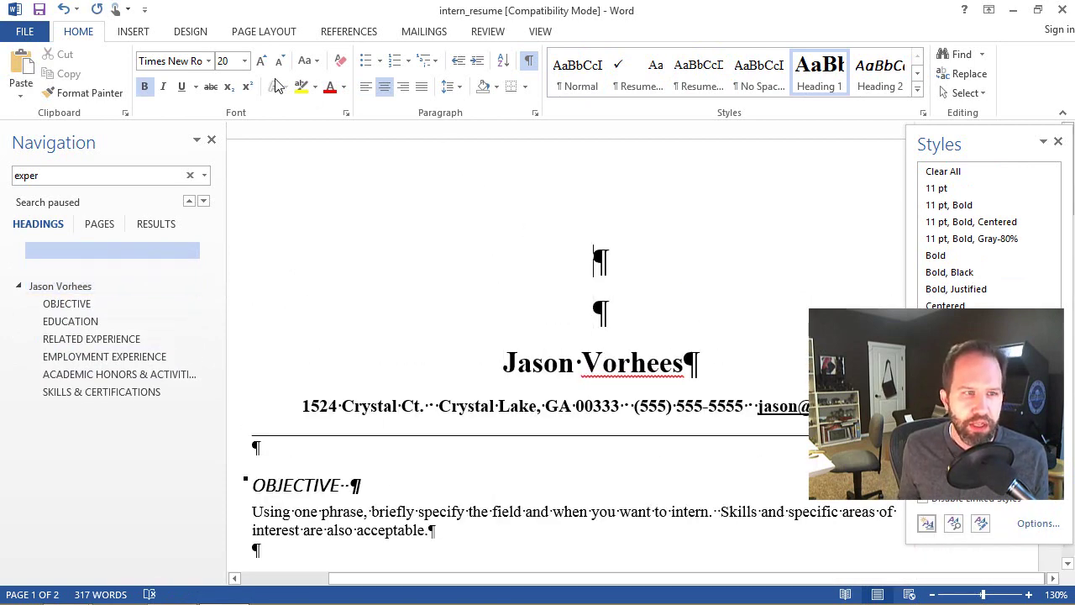
left_click(135, 35)
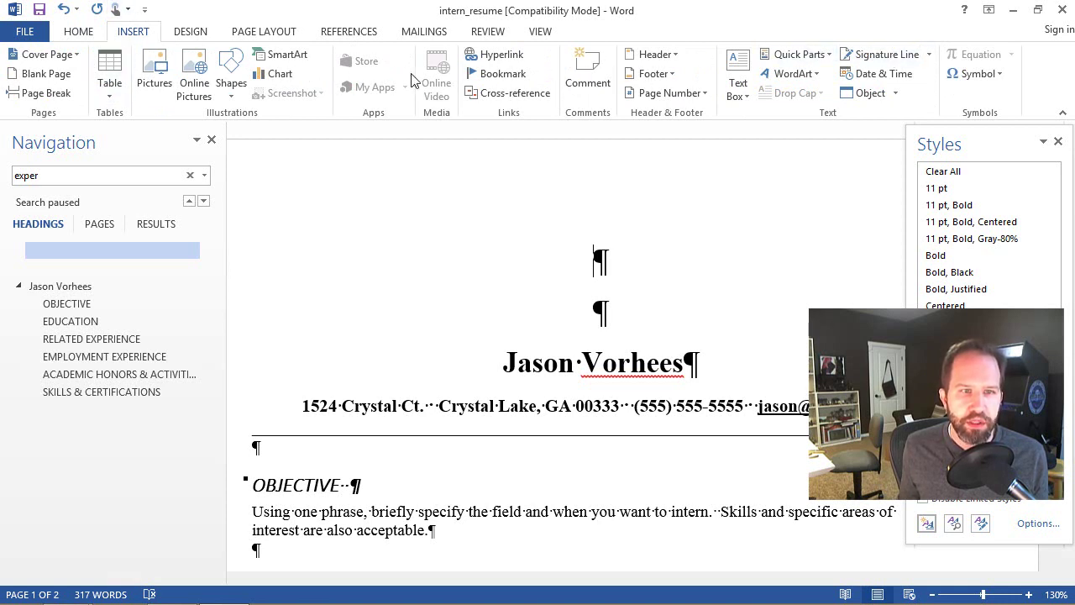
left_click(341, 33)
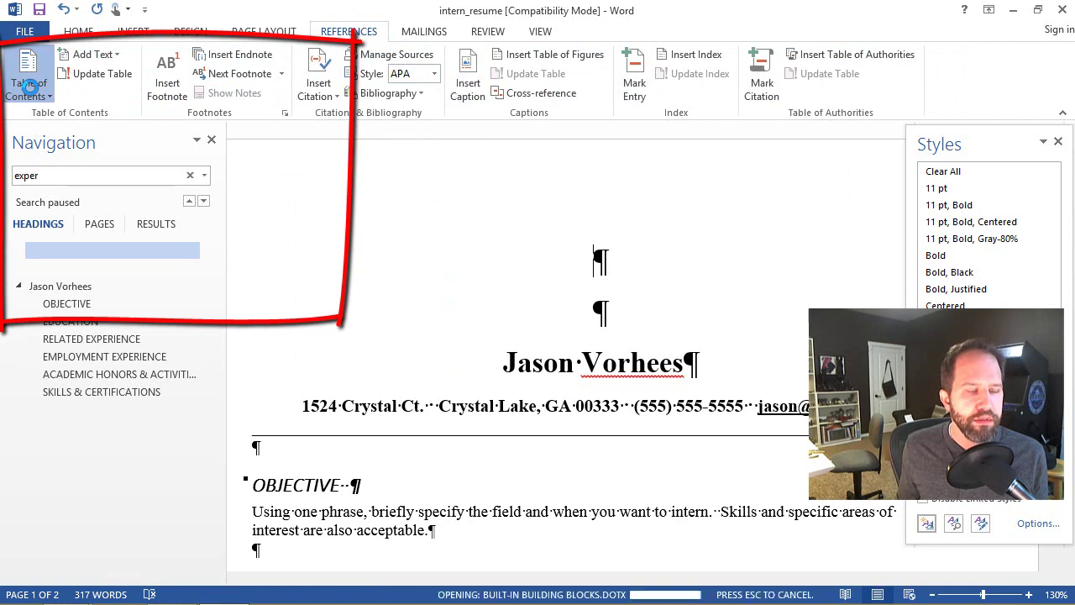
left_click(30, 86)
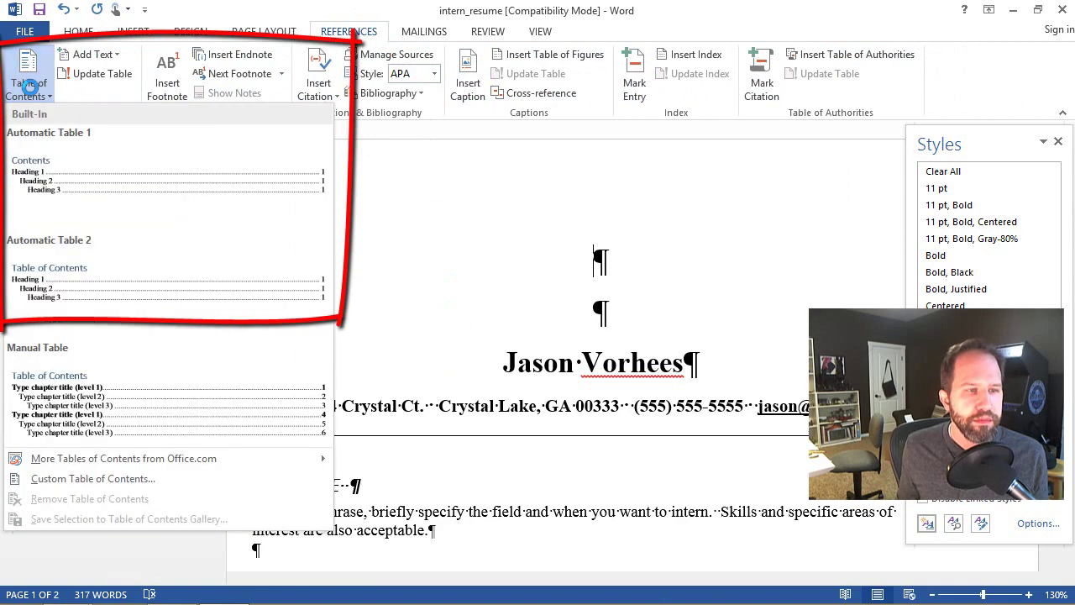
left_click(109, 192)
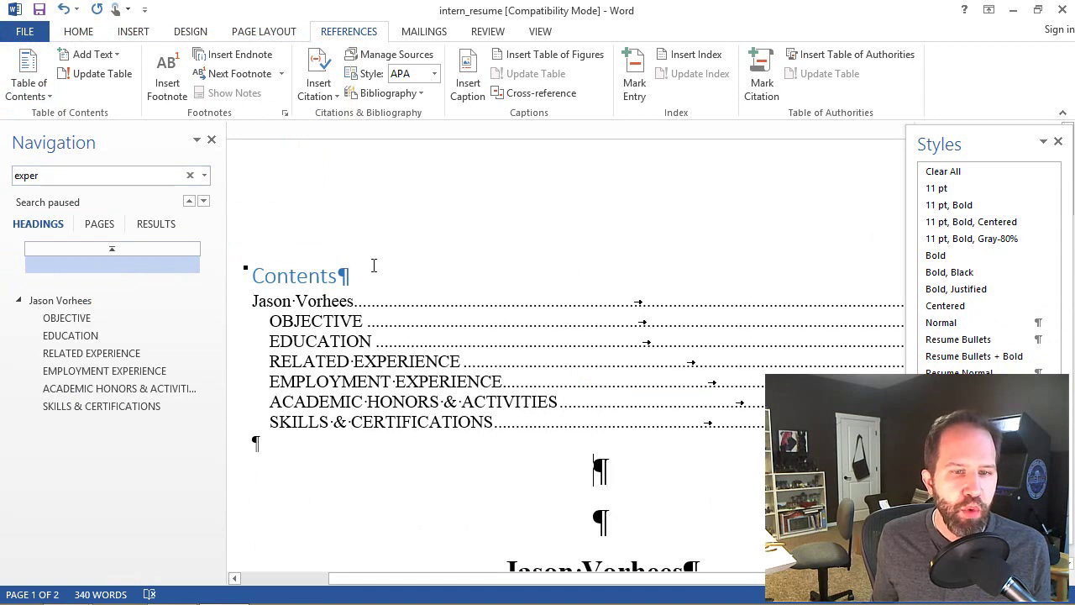
Step: Close the Styles and Navigation panes
scroll(373, 265, "down", 1)
left_click(1057, 142)
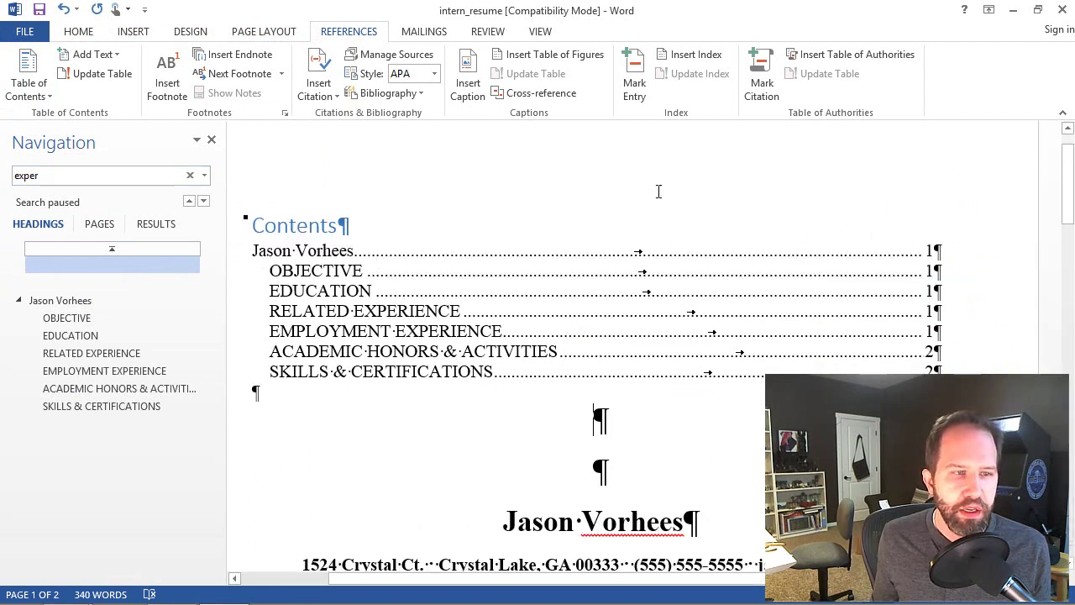
left_click(211, 141)
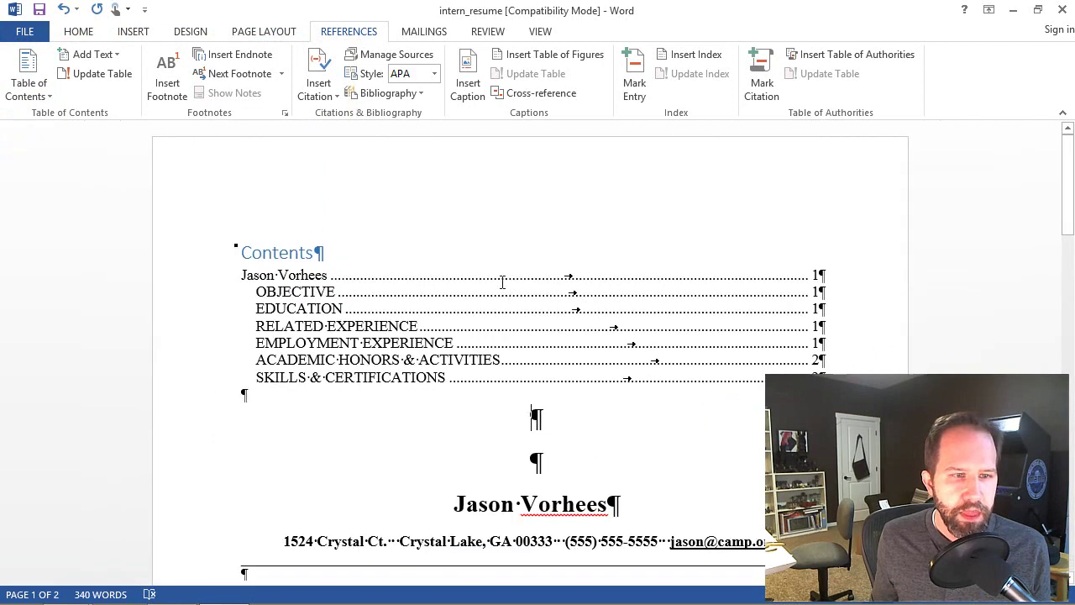
Step: Replace the EDUCATION heading text with LEARNING
scroll(456, 302, "down", 3)
scroll(451, 304, "down", 4)
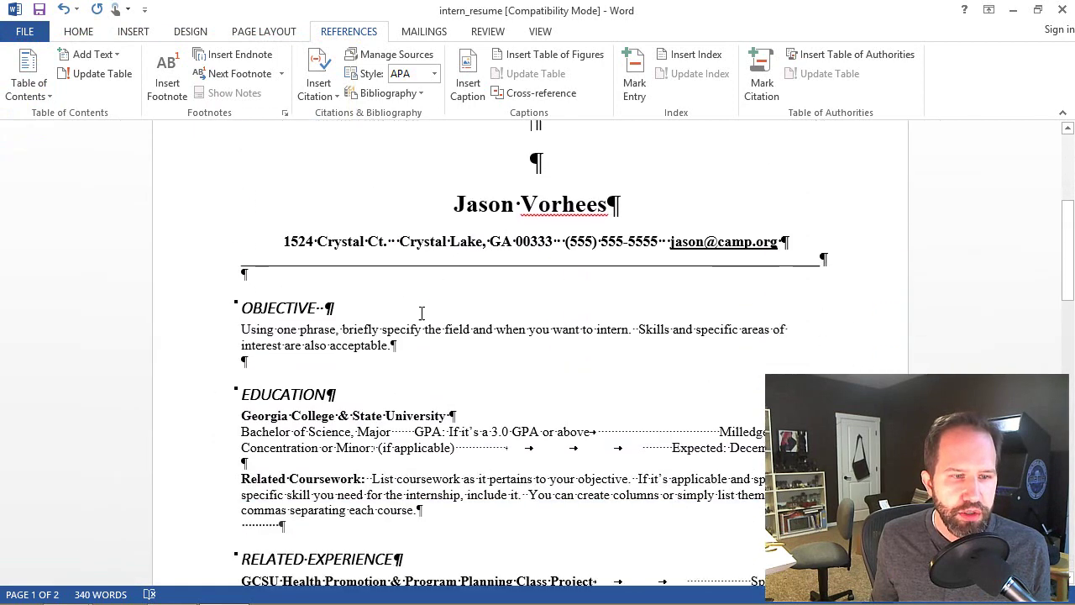
triple_click(285, 394)
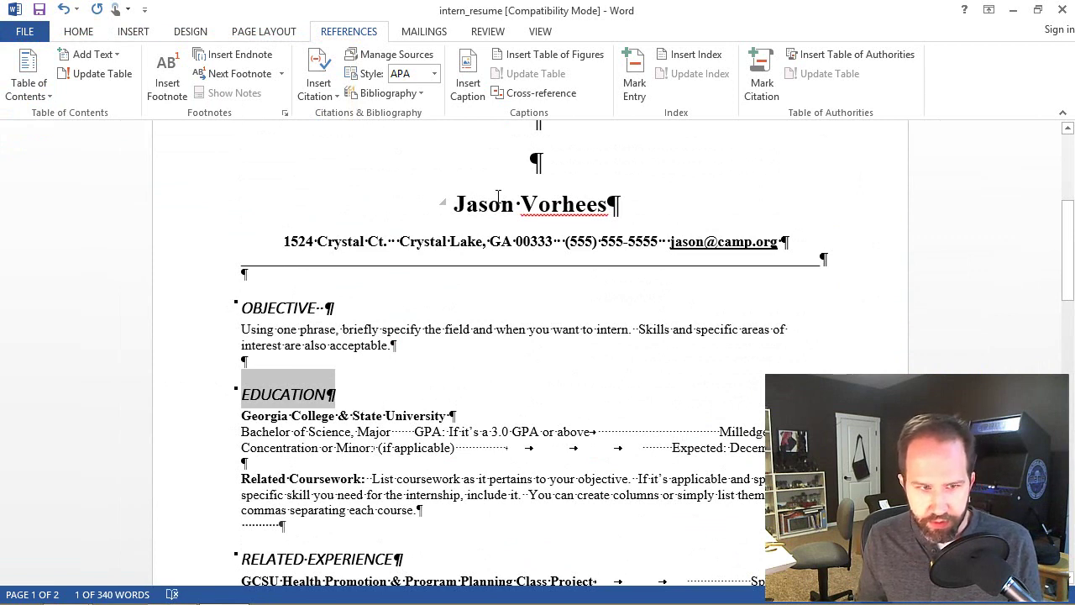
type("LEARNING")
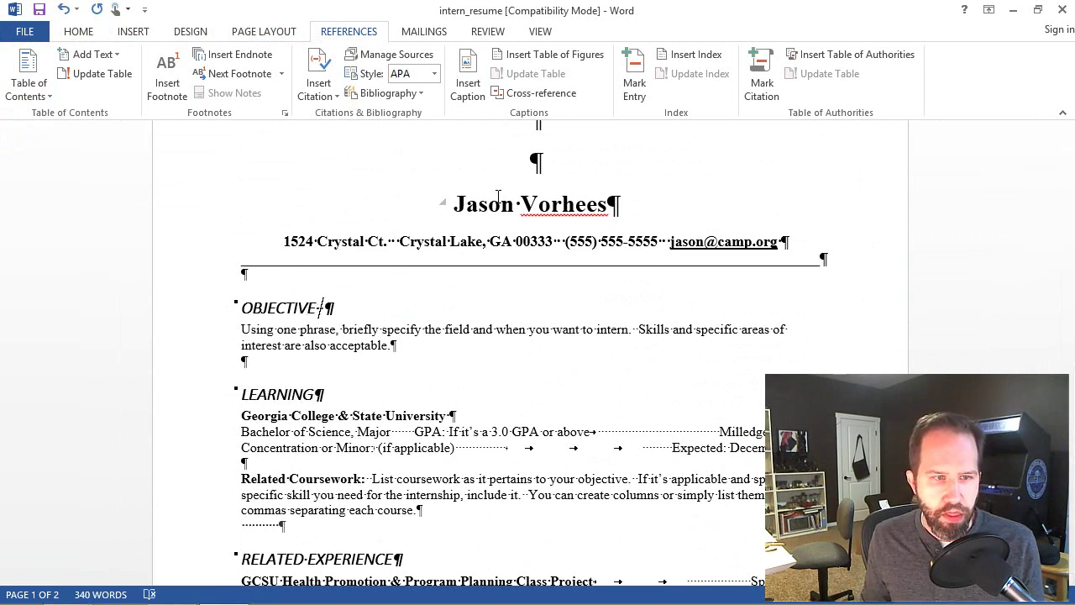
Step: Replace the OBJECTIVE heading text with GOAL
key("ctrl+shift+Left")
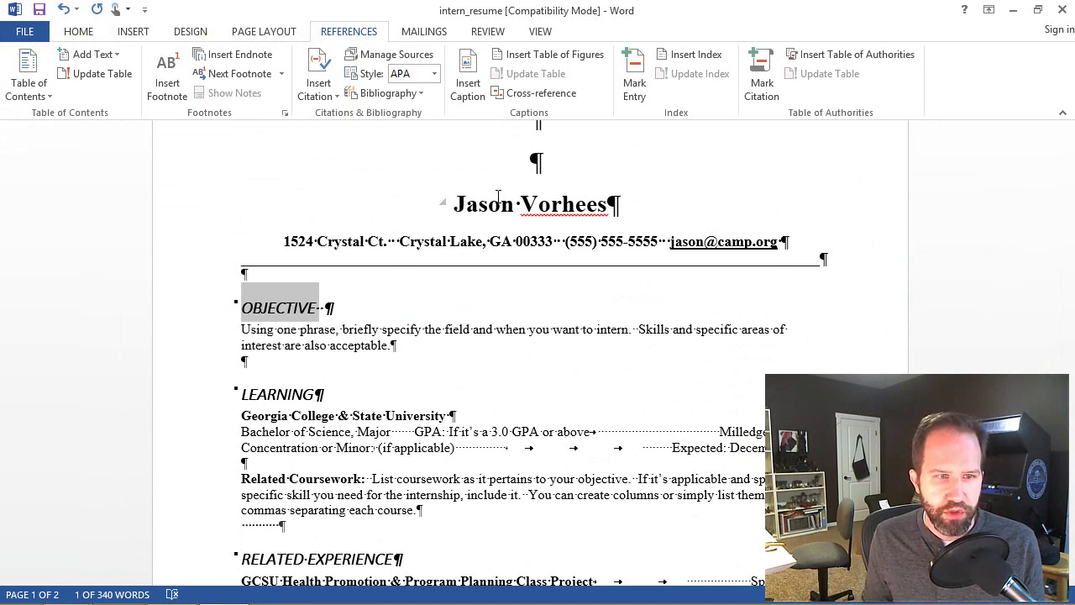
key("ctrl+shift+Right")
key("BackSpace")
key("BackSpace")
key("BackSpace")
key("BackSpace")
key("BackSpace")
key("BackSpace")
key("BackSpace")
key("BackSpace")
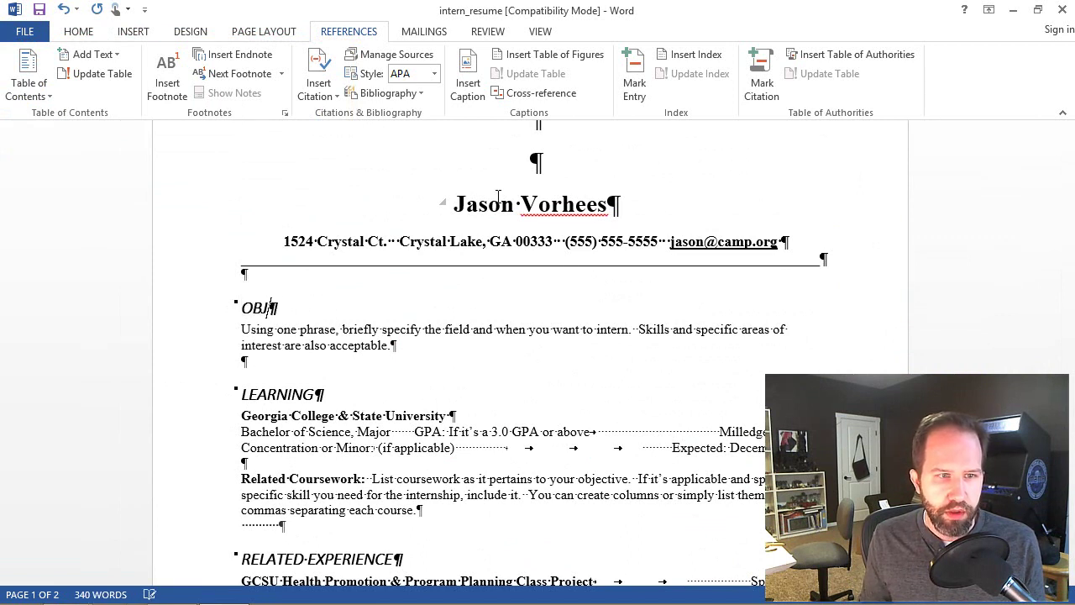
key("BackSpace")
key("BackSpace")
key("BackSpace")
type("GOAL")
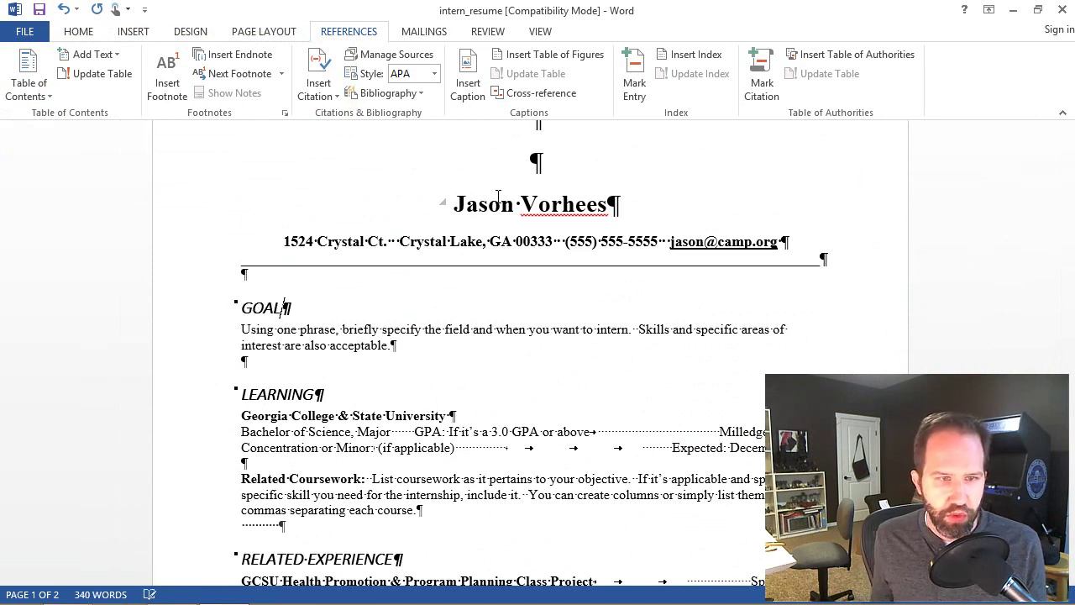
Step: Scroll back up and click into the table of contents field
scroll(495, 202, "up", 4)
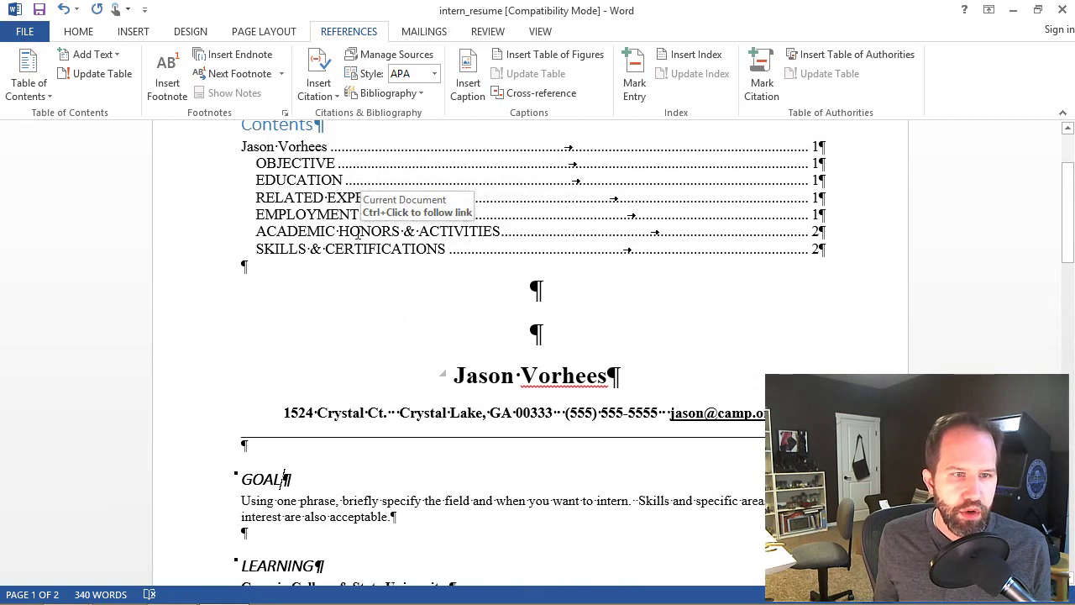
left_click(357, 234)
left_click(336, 290)
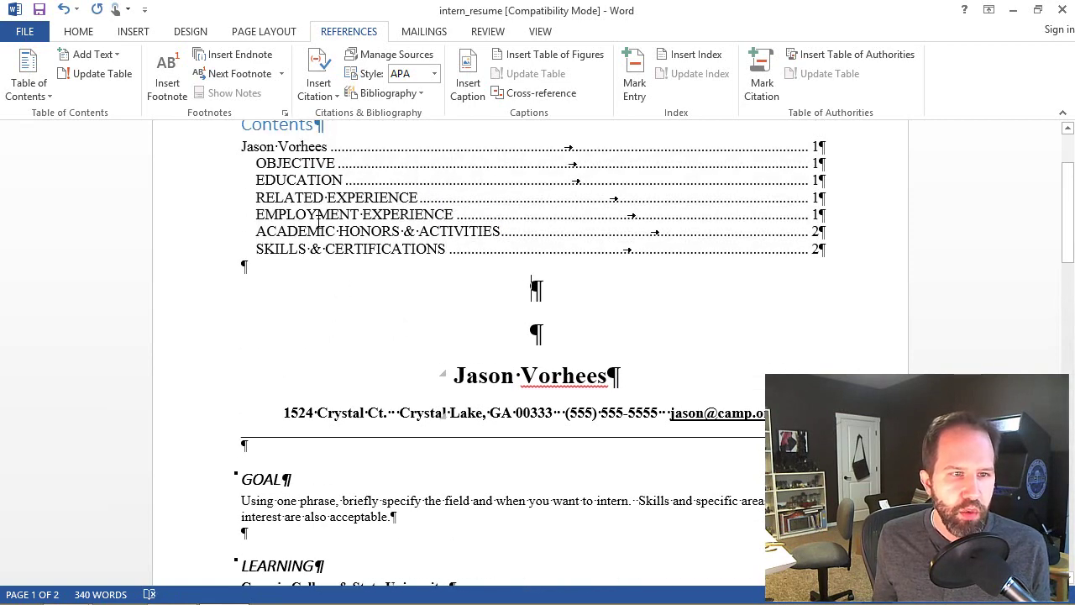
scroll(323, 227, "up", 1)
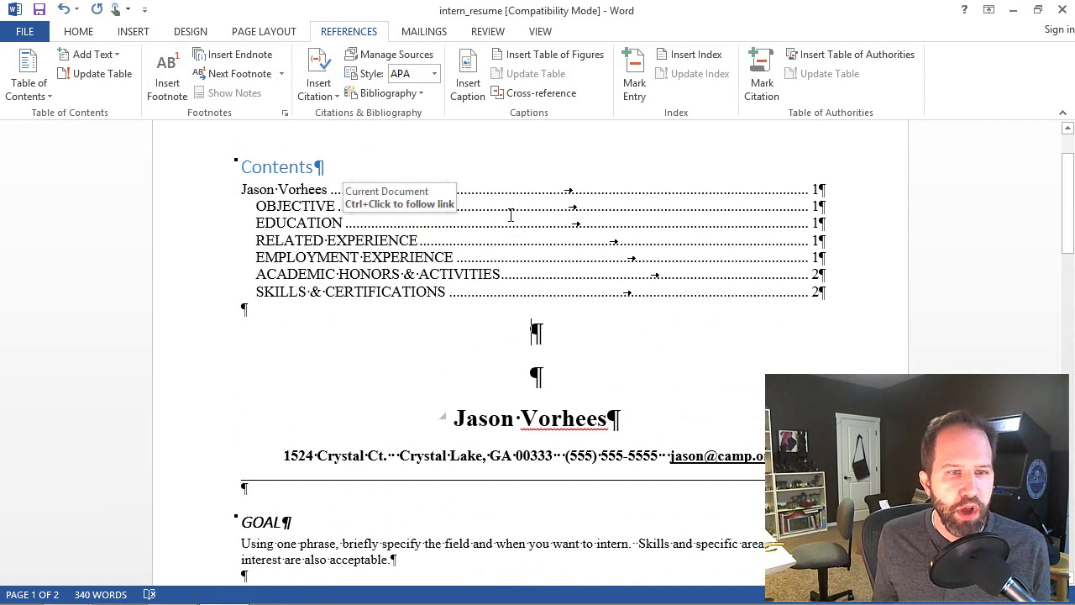
Step: Update the table of contents so its entries show GOAL and LEARNING
left_click(400, 240)
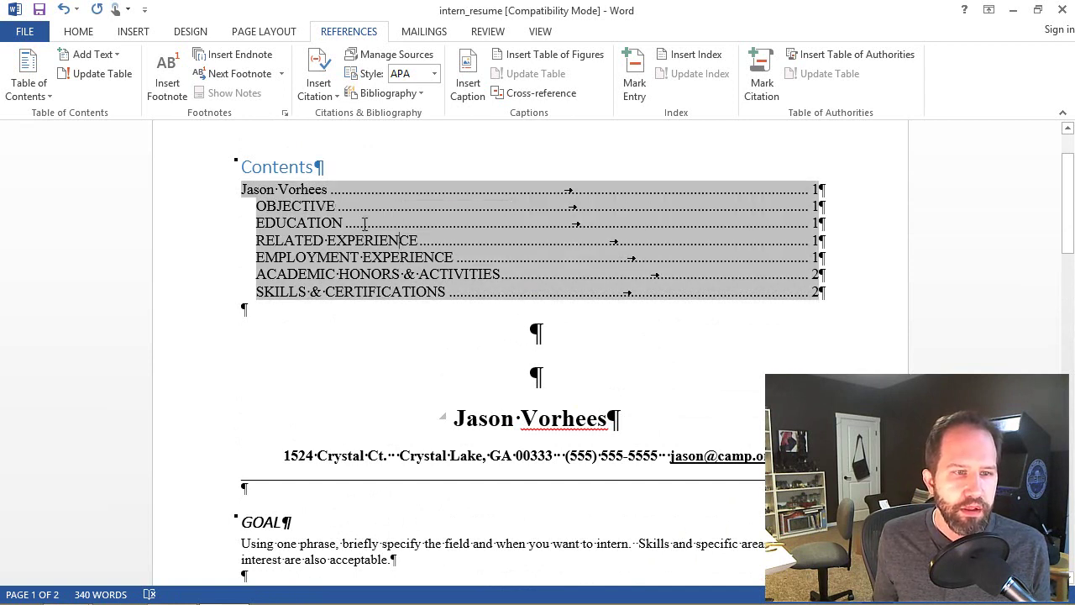
right_click(366, 233)
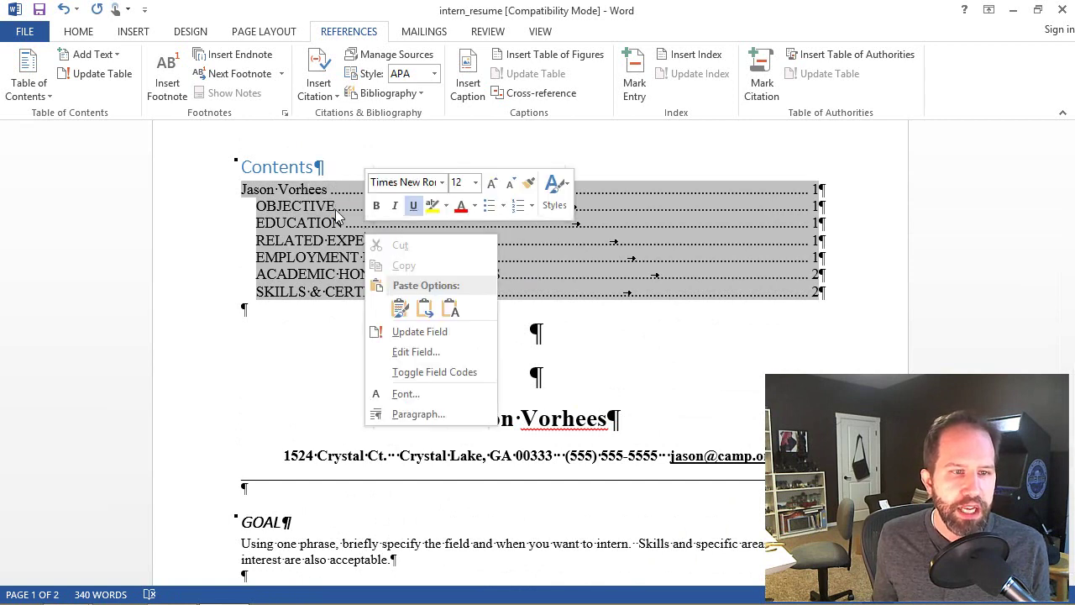
left_click(425, 335)
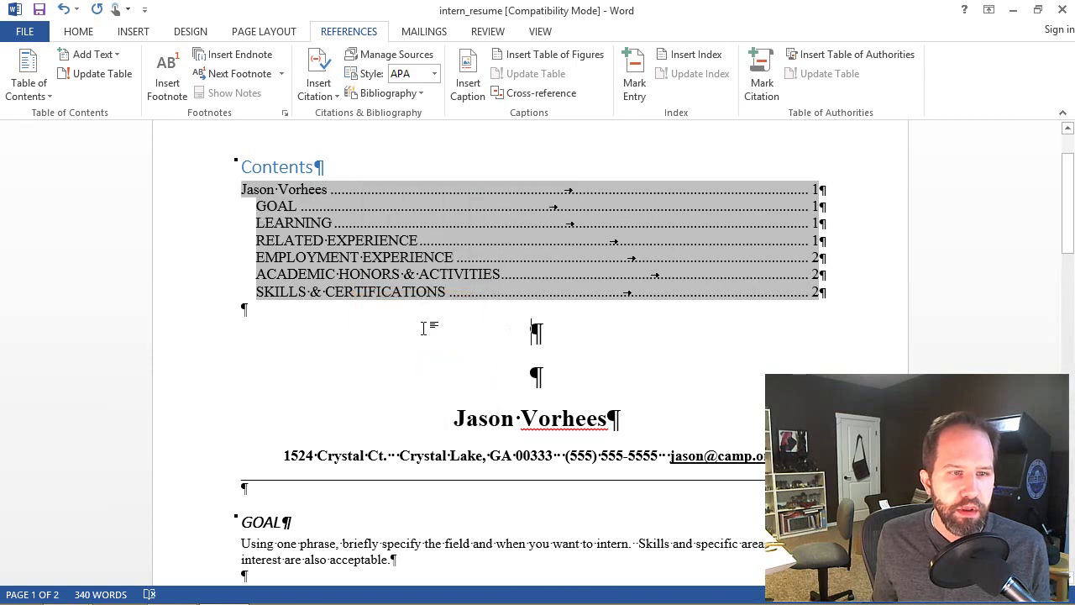
left_click(421, 319)
double_click(298, 202)
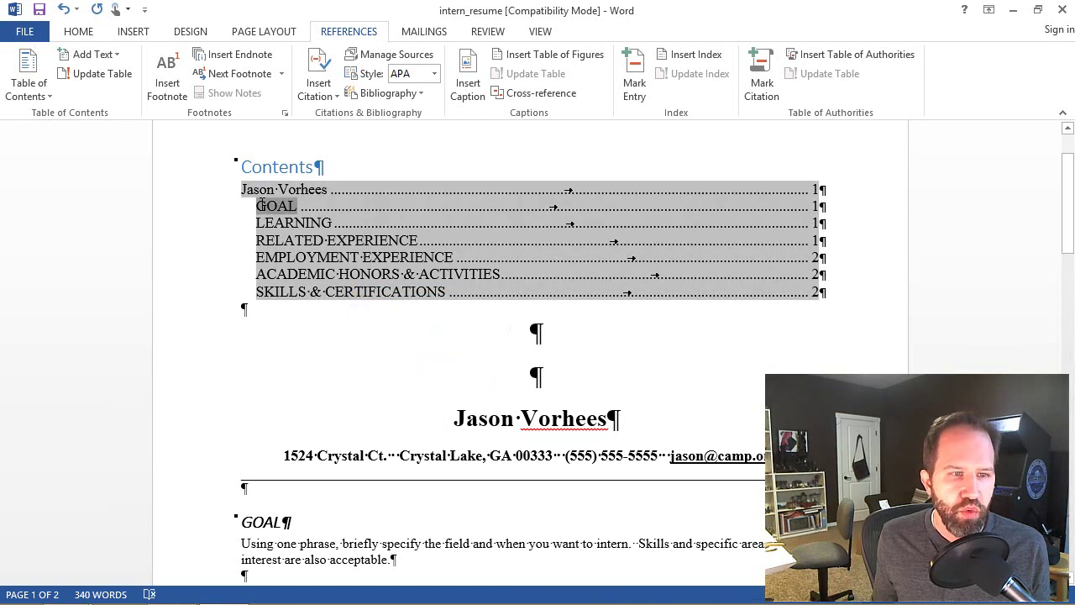
left_click(318, 323)
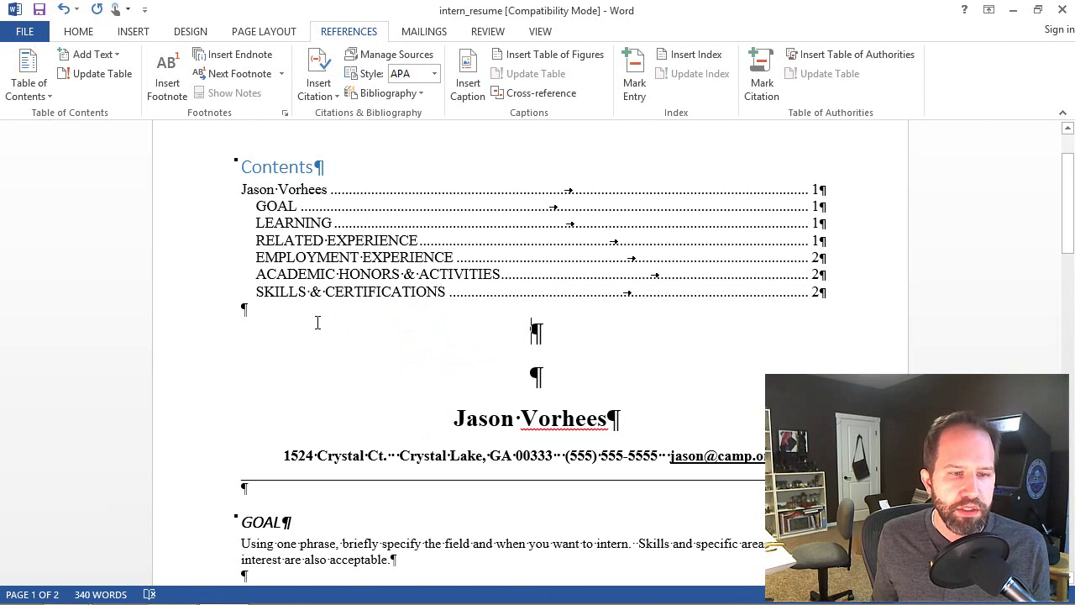
scroll(318, 323, "down", 3)
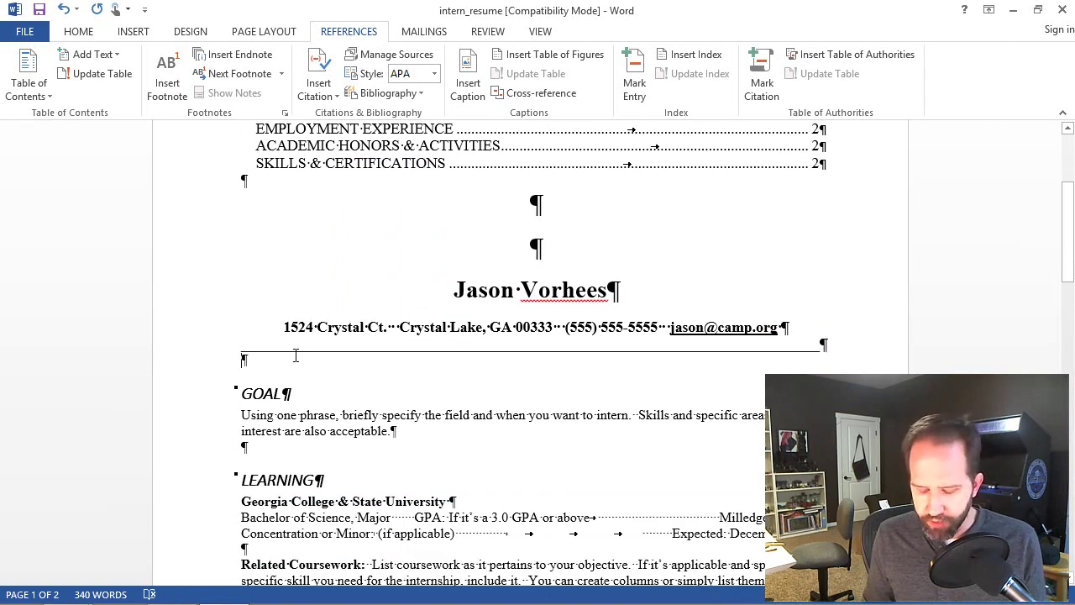
Step: Type a 'Social Media' line followed by 'I'm on Twitter' below the rule
left_click(295, 355)
key("Return")
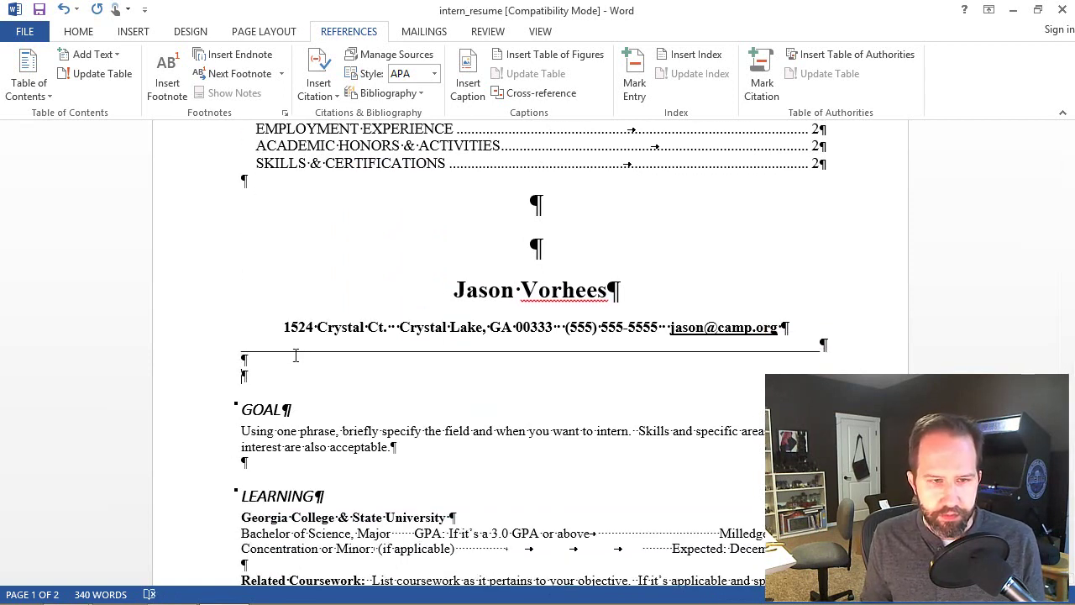
type("Social media")
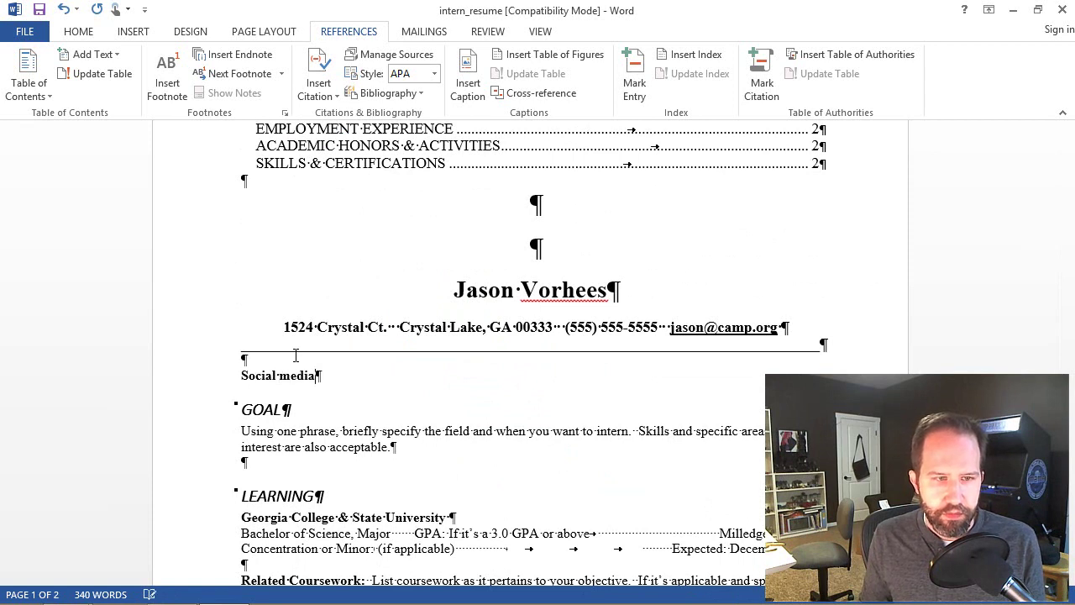
key("ctrl+shift+Left")
type("Media")
key("Return")
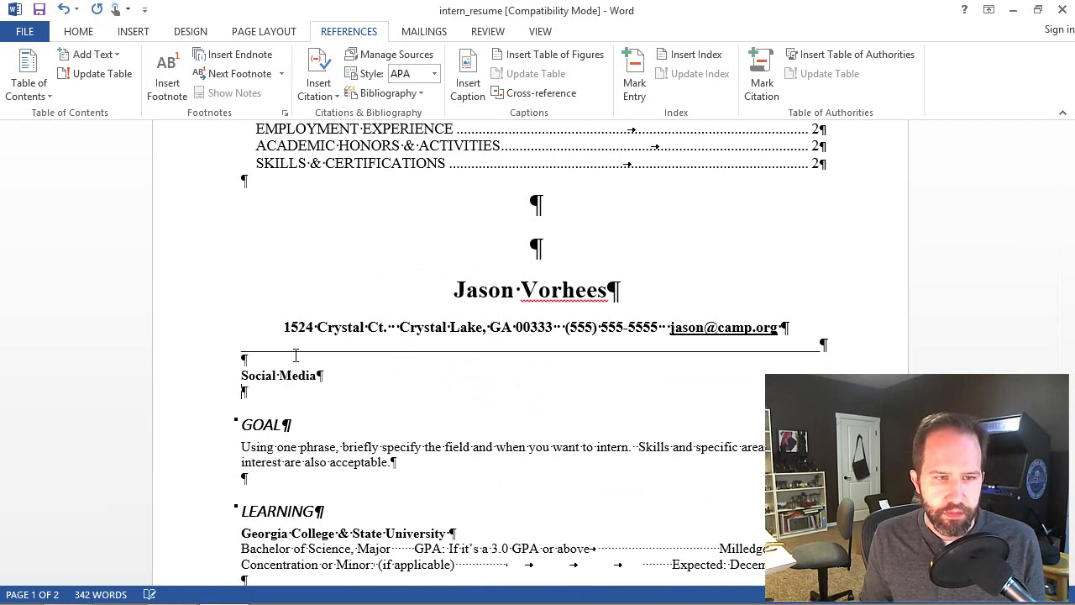
type("I'm on Twitte")
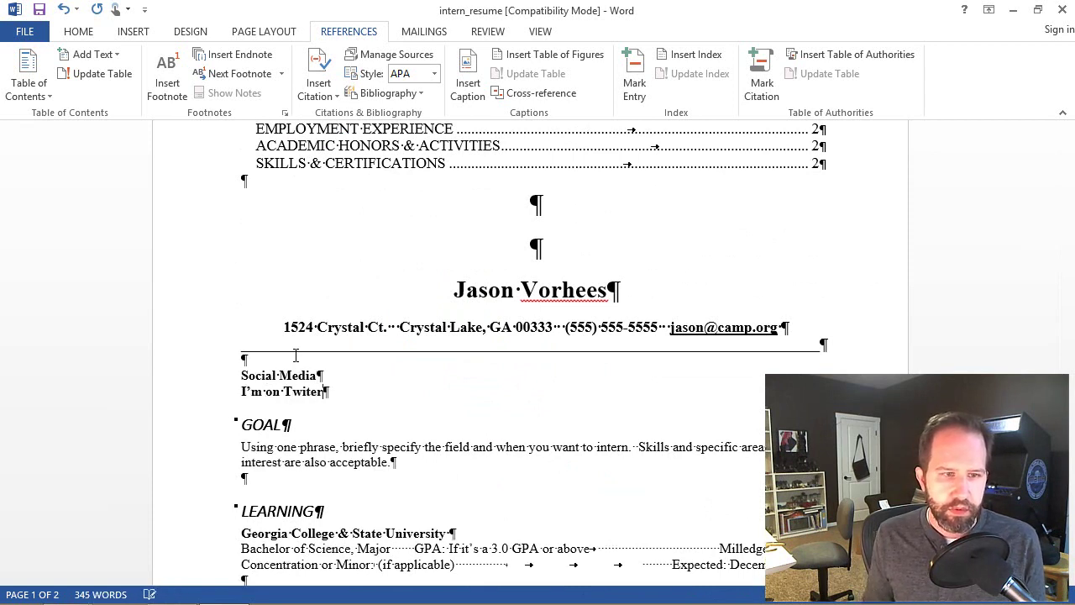
type("r")
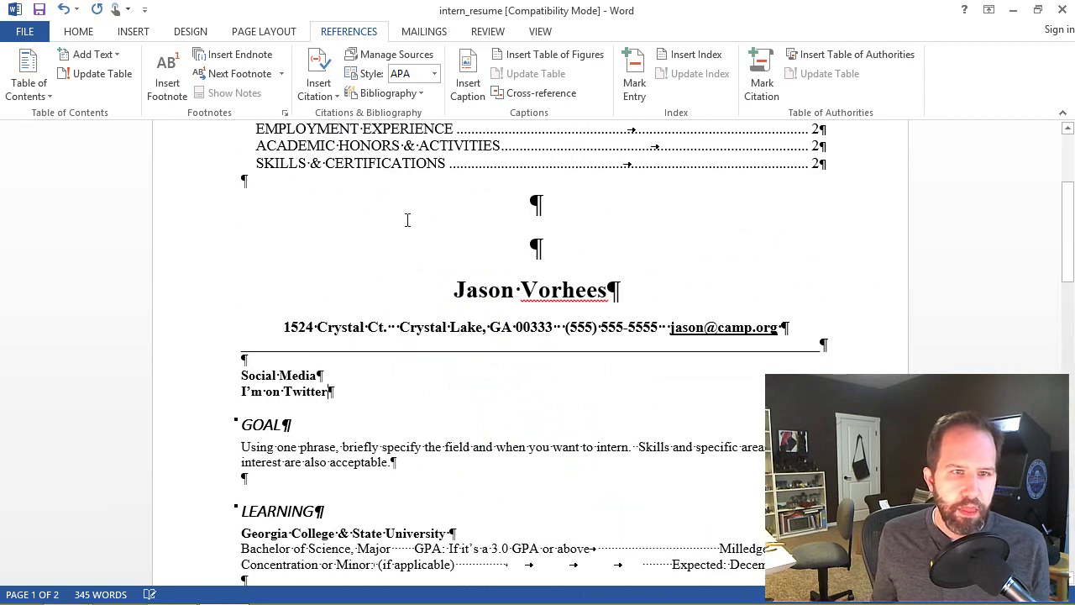
Step: Give the Twitter line the plain resume style and make Social Media a Heading 2
left_click(83, 32)
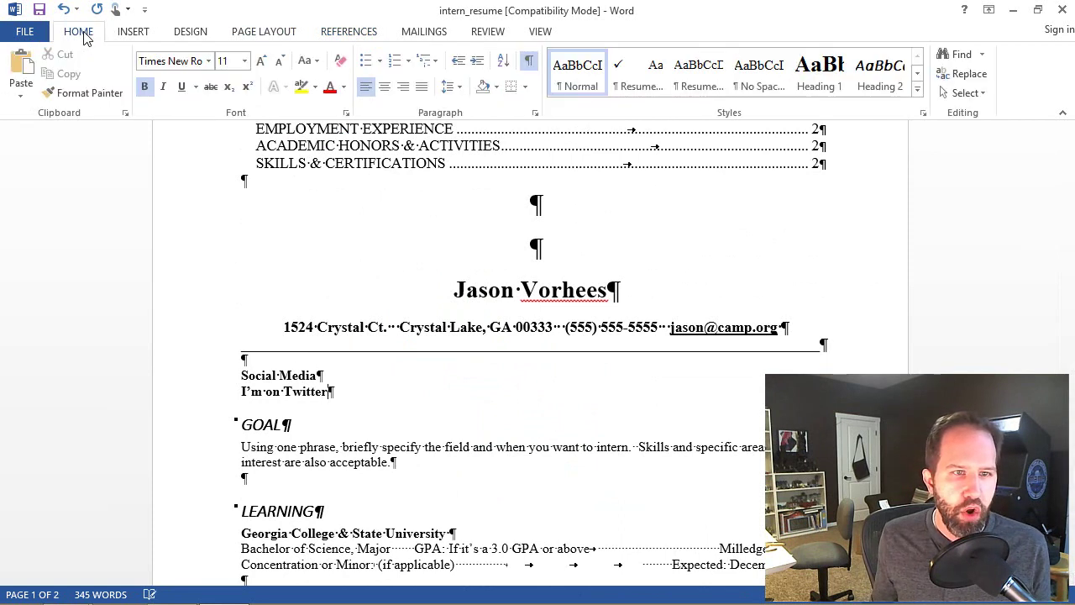
left_click(698, 73)
key("Up")
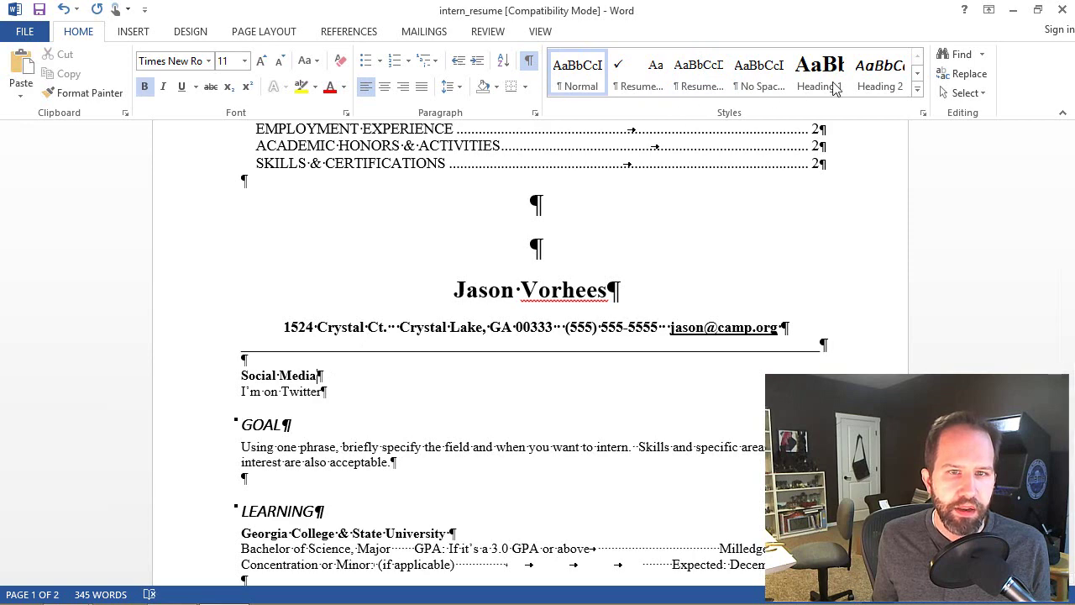
left_click(882, 80)
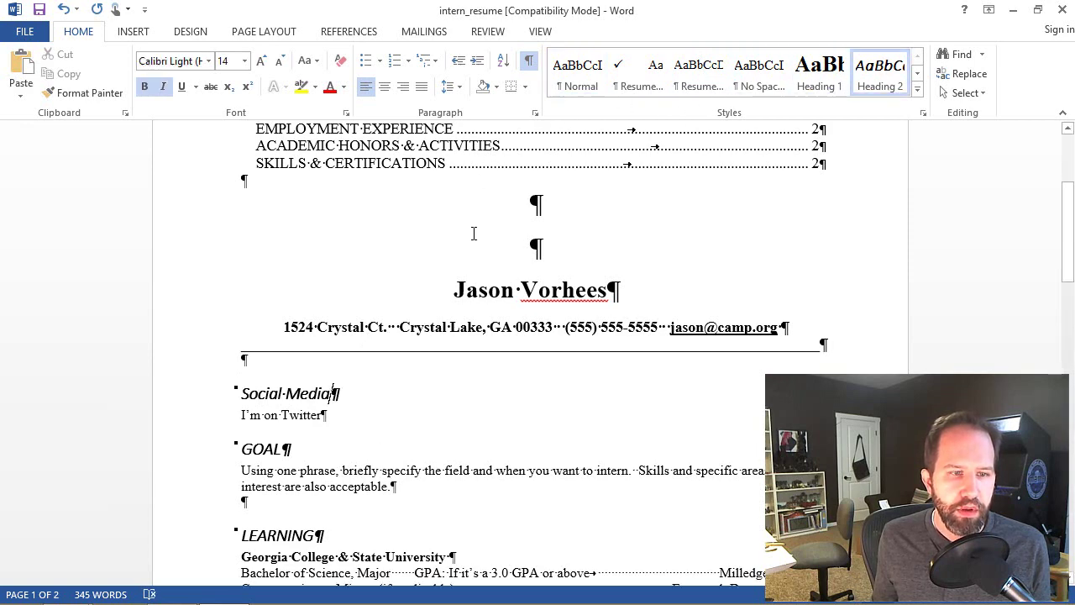
Step: Update the entire table of contents so it lists Social Media
scroll(470, 235, "up", 3)
right_click(383, 238)
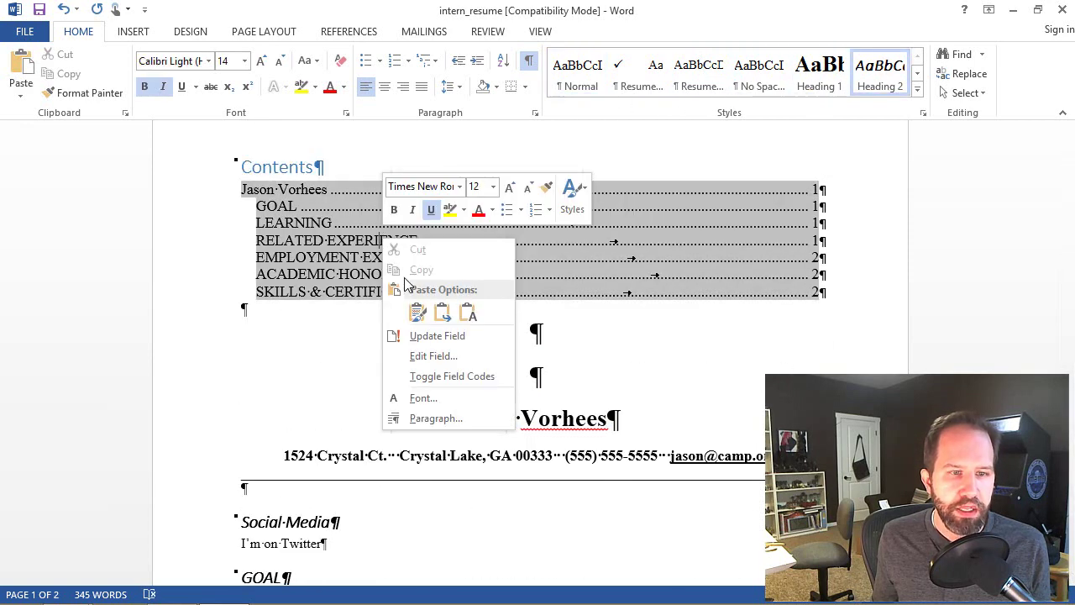
left_click(436, 335)
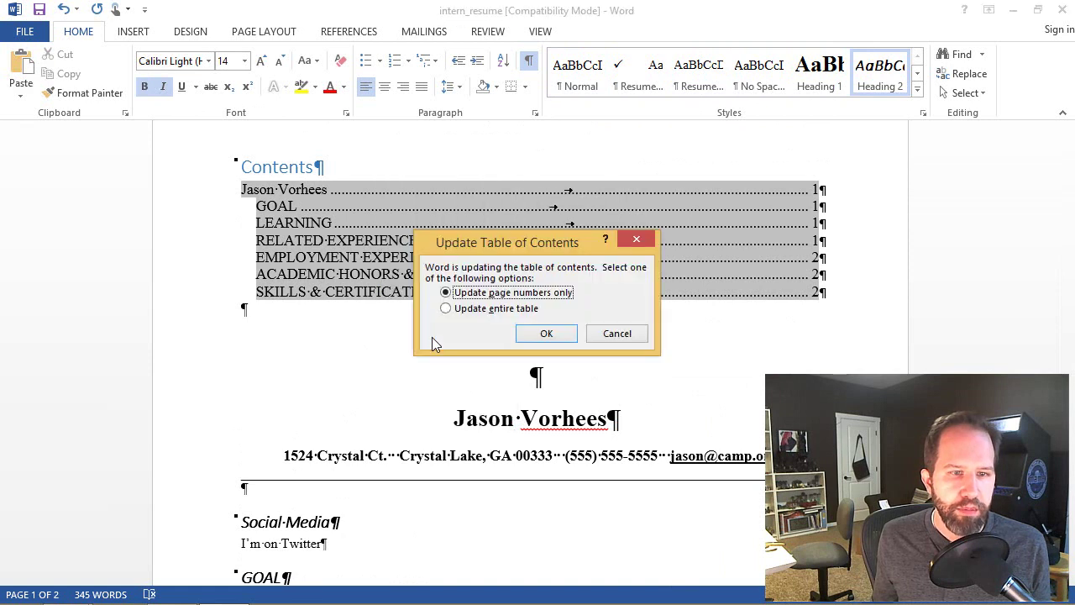
left_click(491, 310)
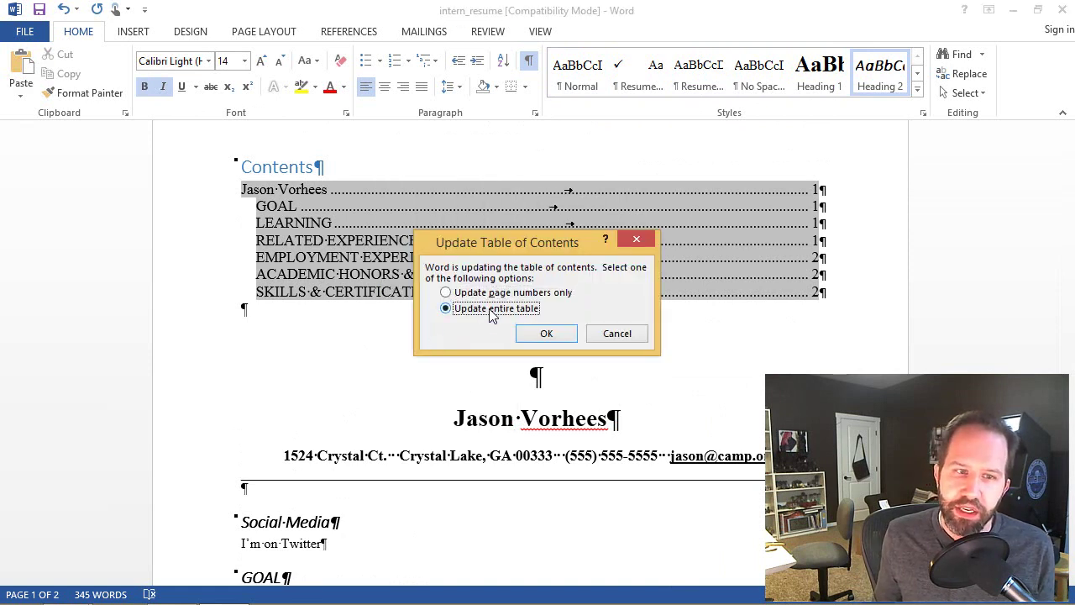
left_click(500, 294)
left_click(498, 308)
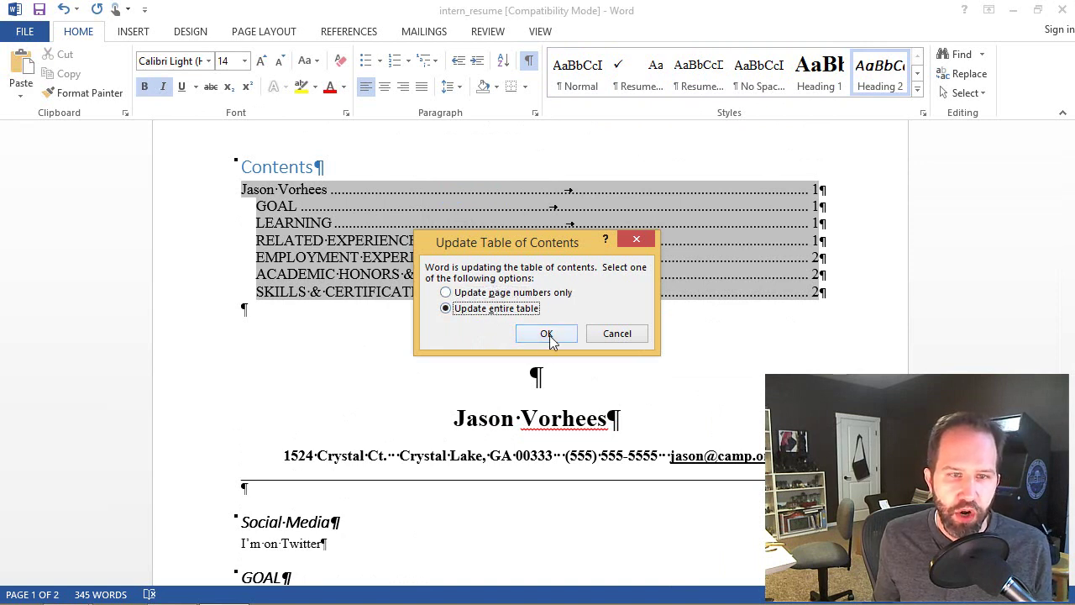
left_click(547, 336)
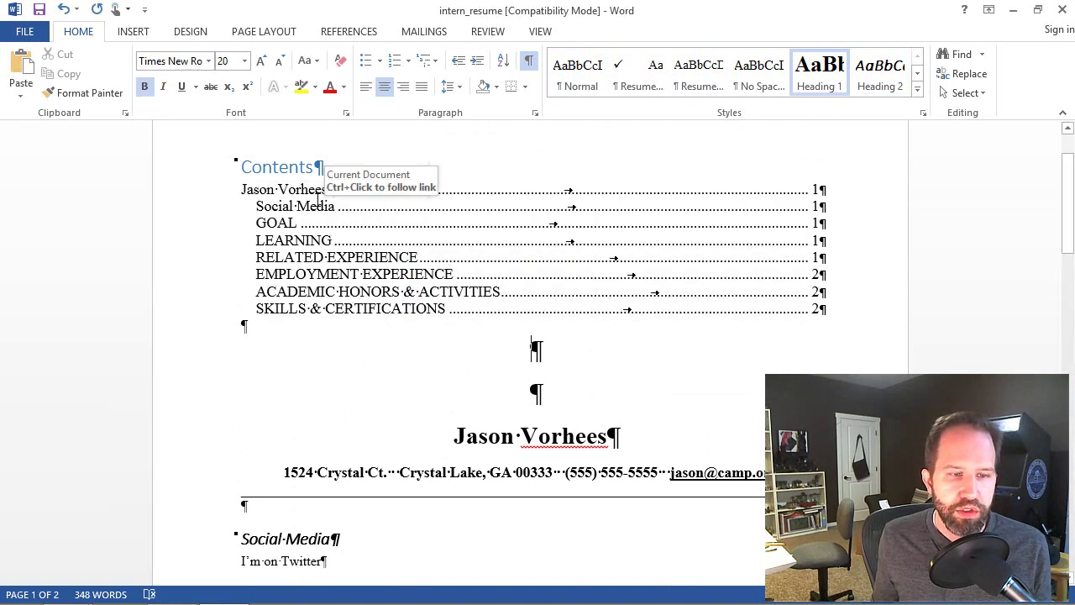
Step: Change the Social Media heading to UPPERCASE so it reads SOCIAL MEDIA
left_click(333, 538)
key("ctrl+shift+Left")
key("ctrl+shift+Left")
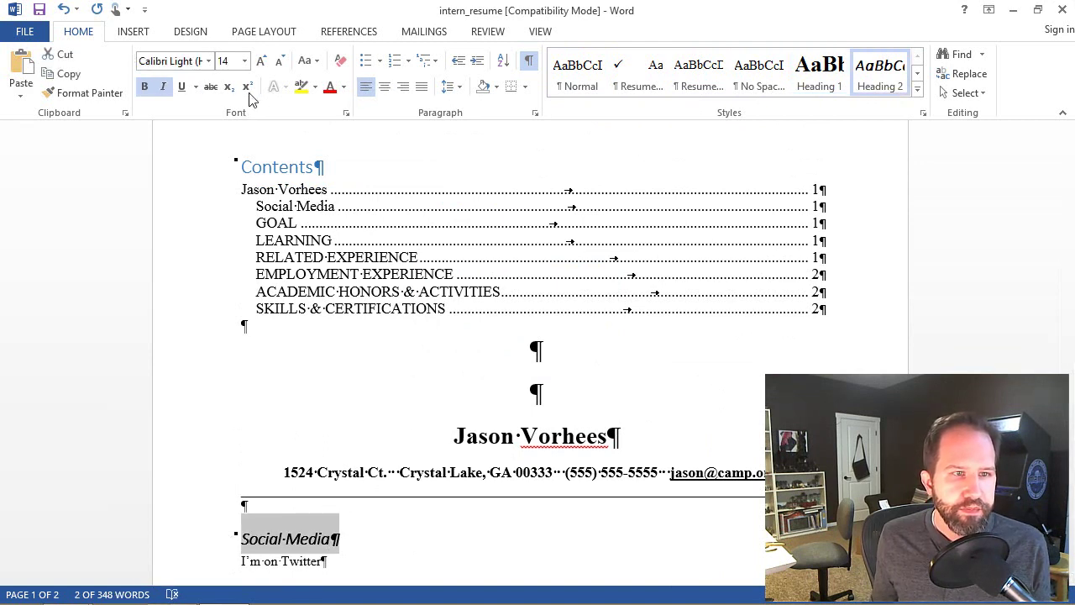
left_click(315, 62)
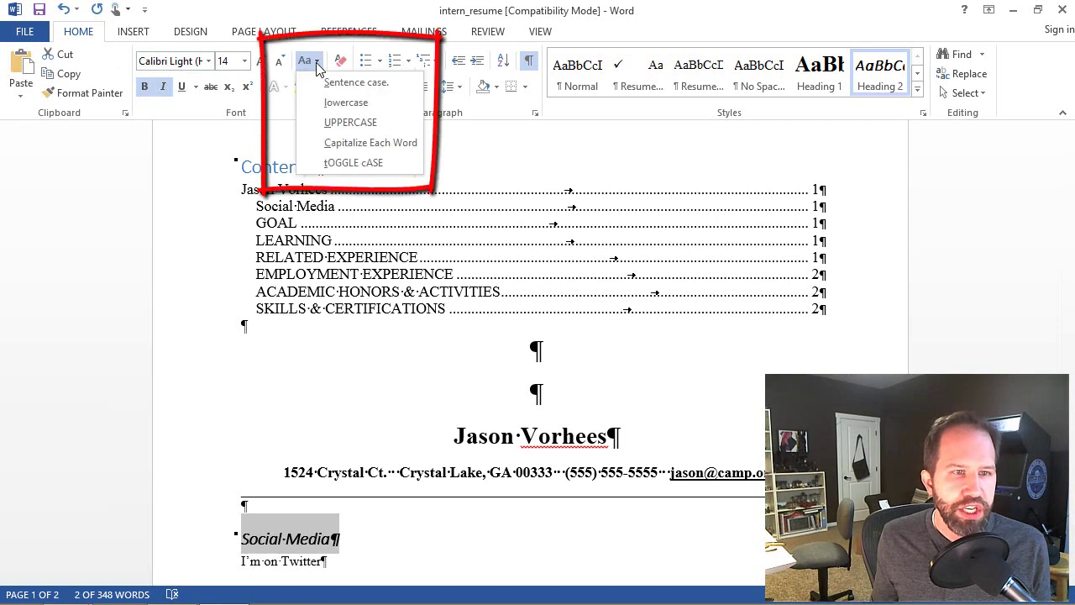
left_click(327, 122)
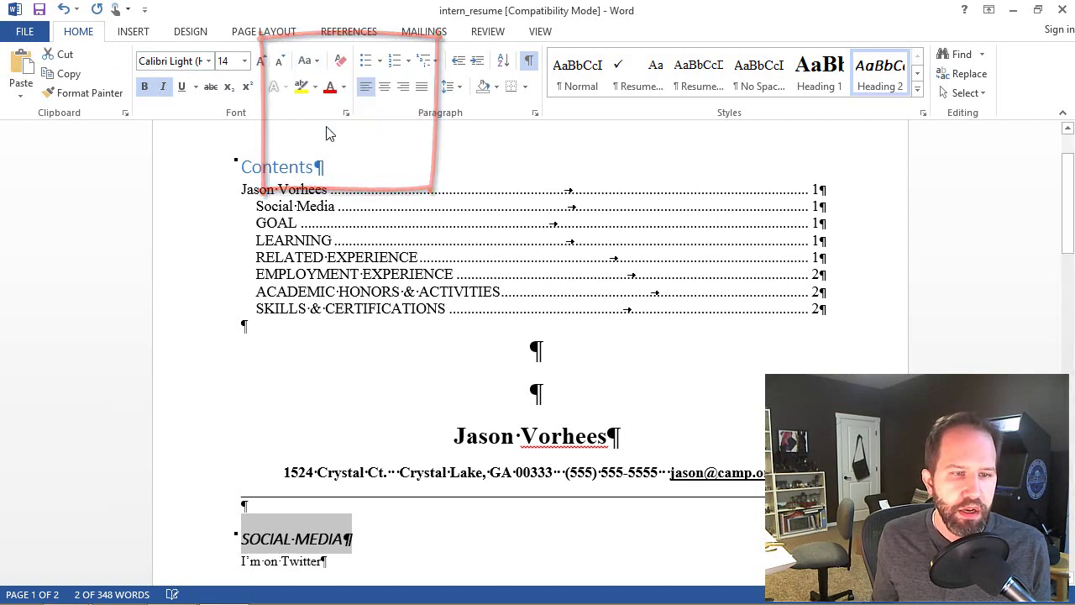
Step: Update the entire table of contents so it lists SOCIAL MEDIA
left_click(337, 256)
right_click(336, 256)
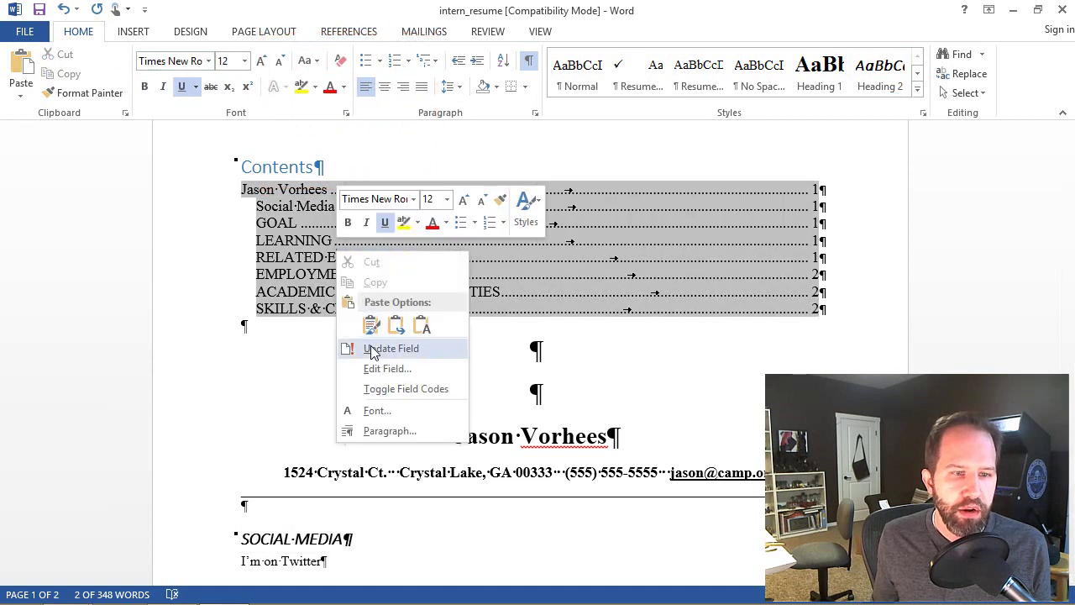
left_click(374, 348)
left_click(529, 309)
left_click(544, 334)
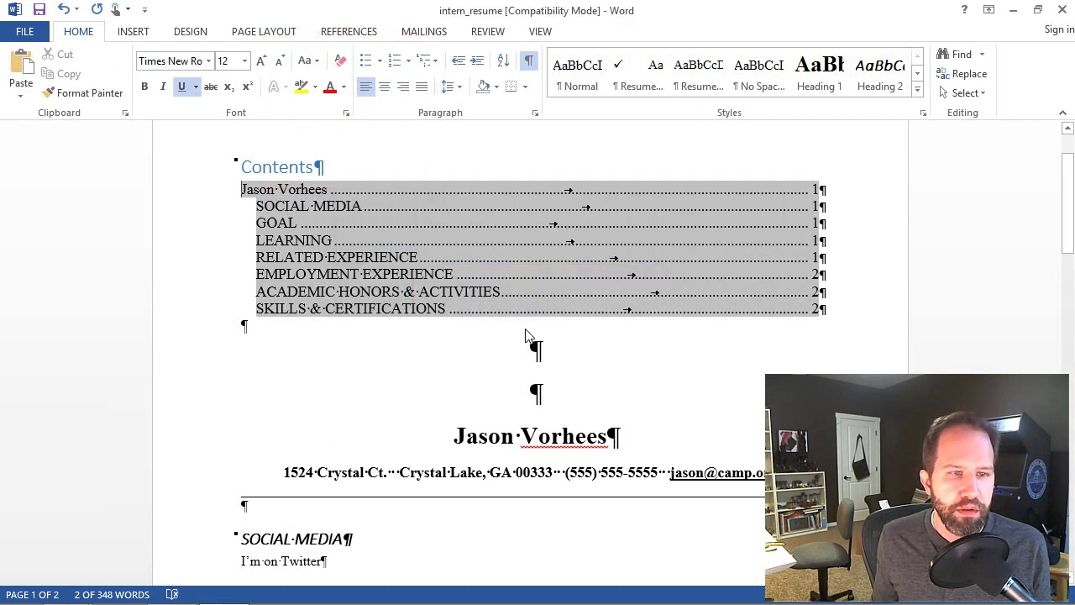
left_click(526, 337)
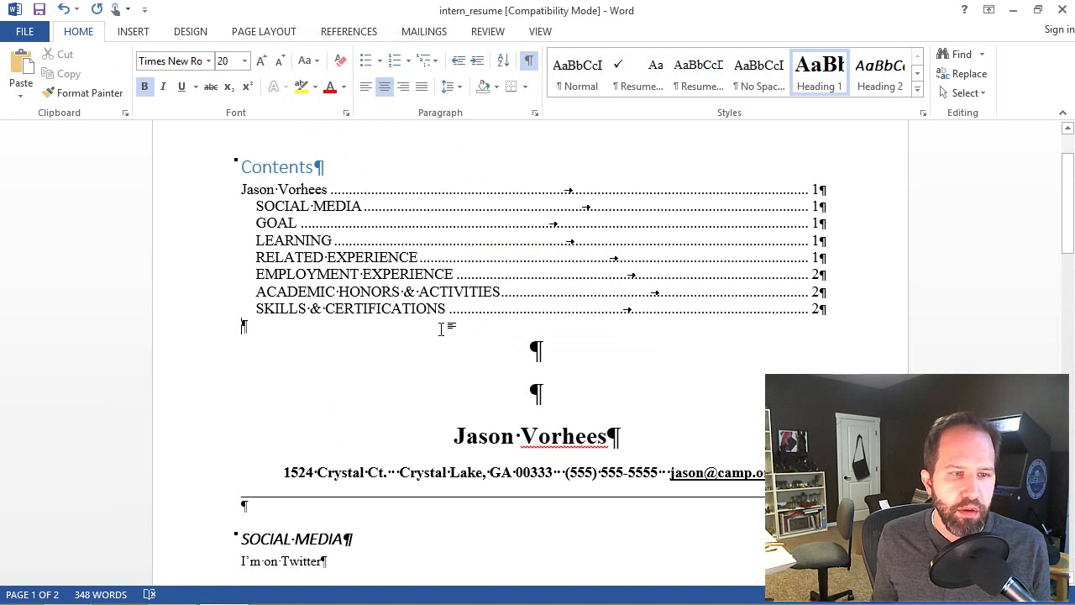
Step: Insert a page break on the empty line after the table of contents via Page Layout > Breaks
left_click(439, 329)
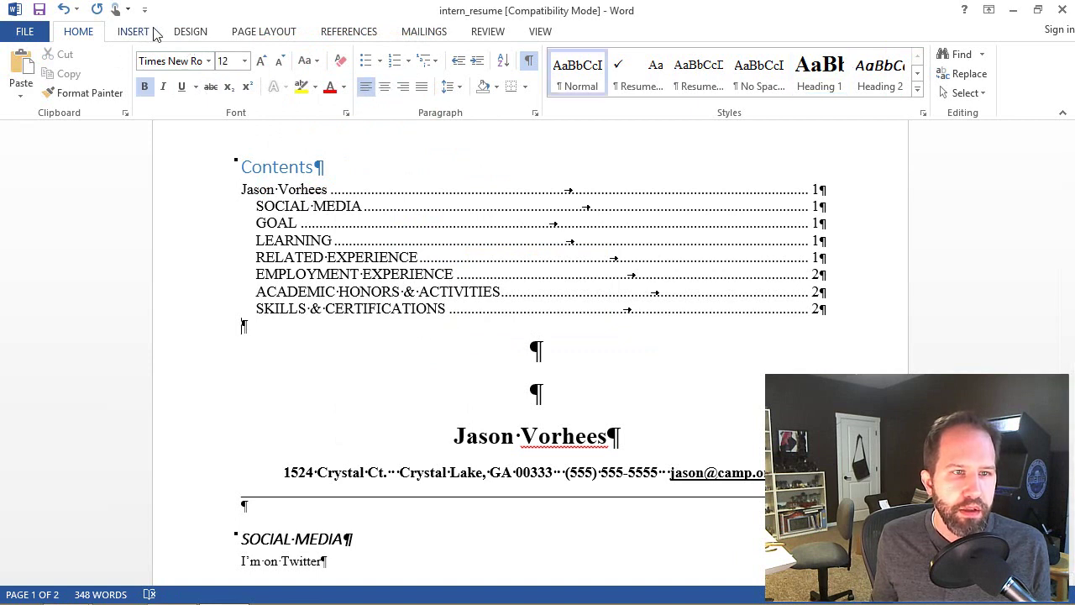
left_click(272, 35)
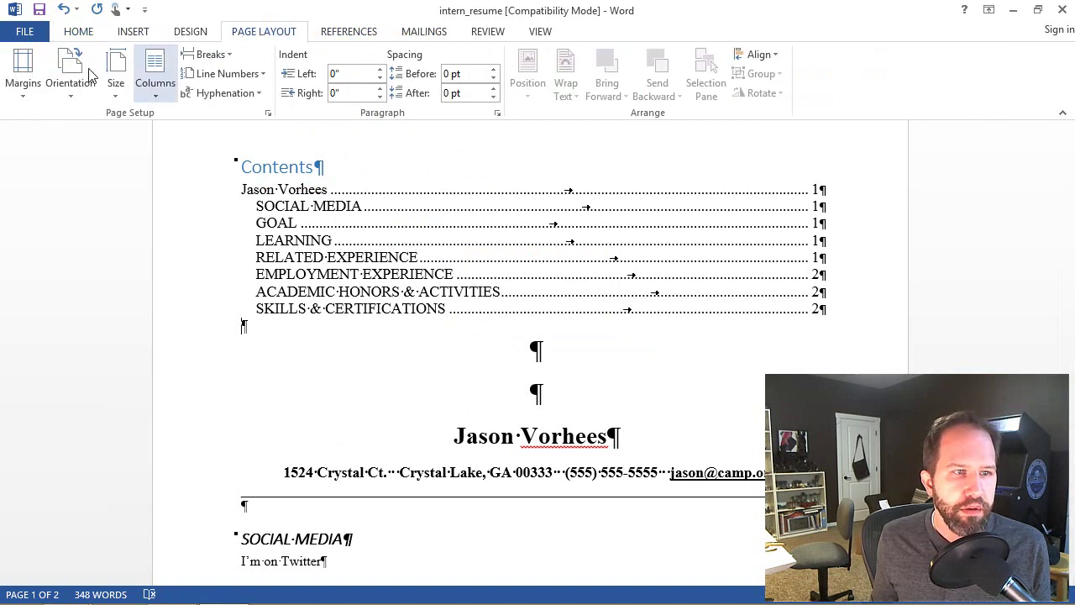
left_click(214, 59)
left_click(246, 105)
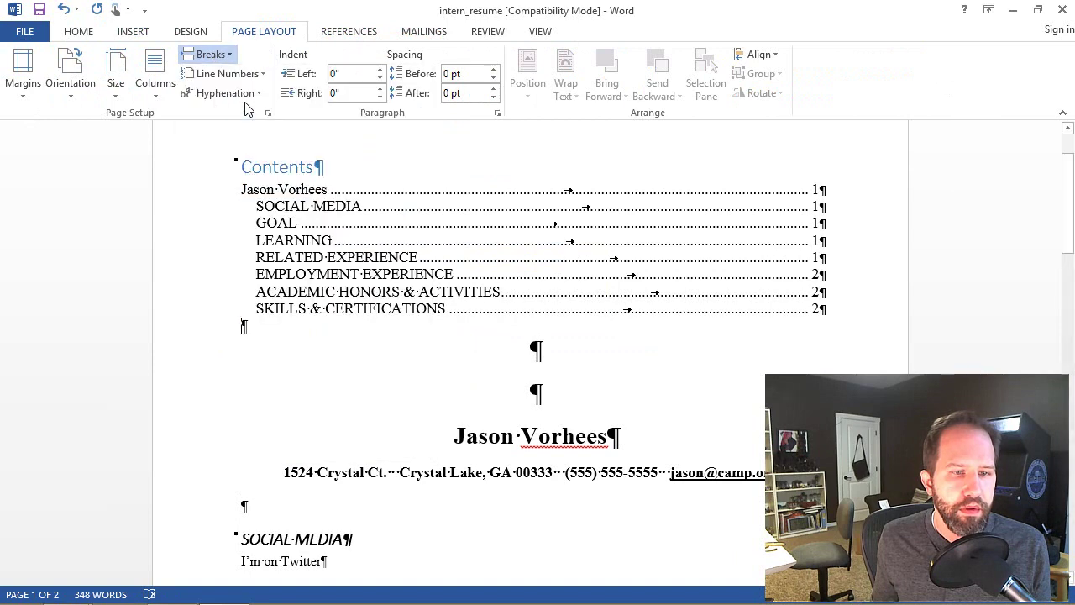
scroll(464, 285, "up", 5)
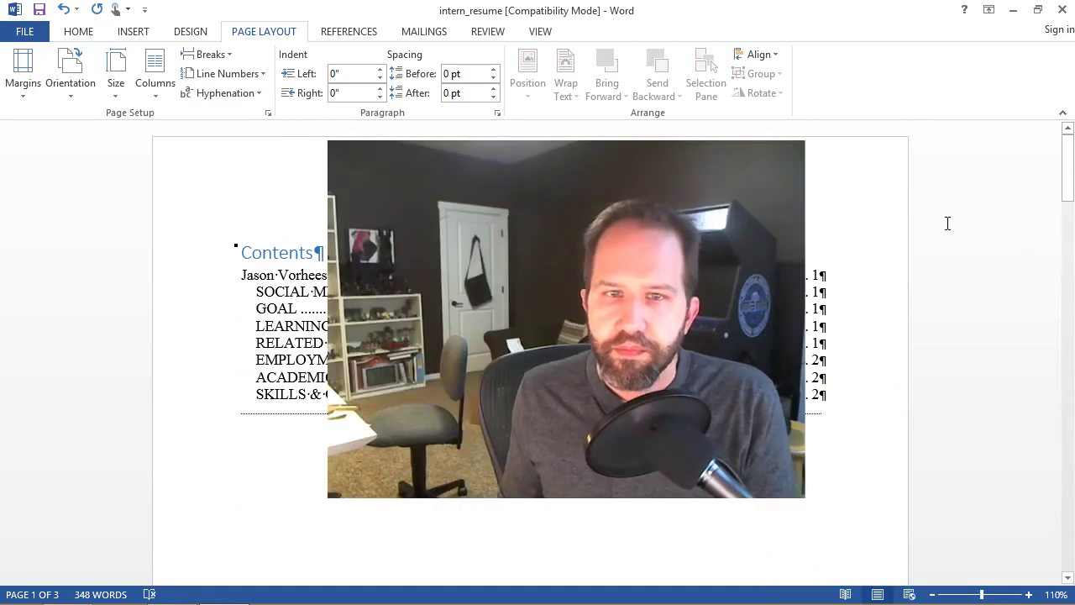
Step: Return to the Home ribbon for font, paragraph and style formatting
left_click(80, 31)
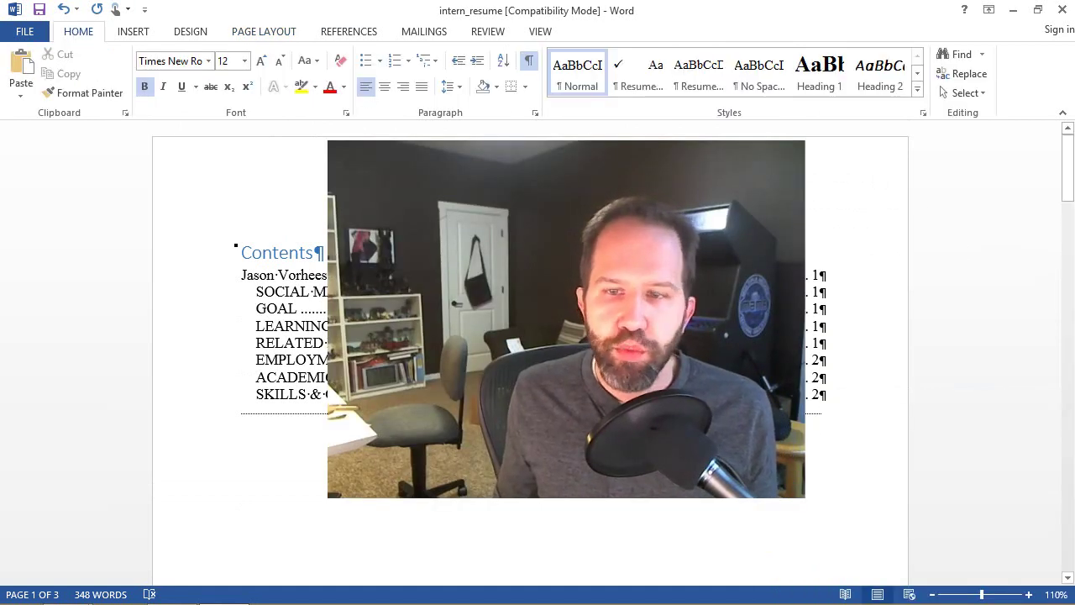